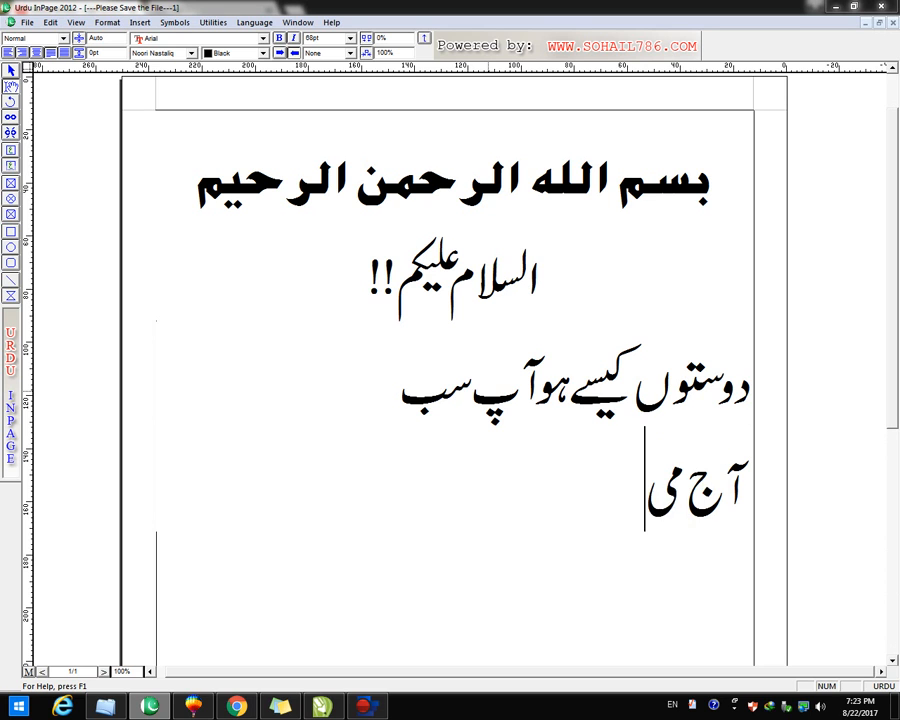
Continue the last line of Urdu text so it reads "آج میں آپ کو کورل ڈرا میں"
text(کر)
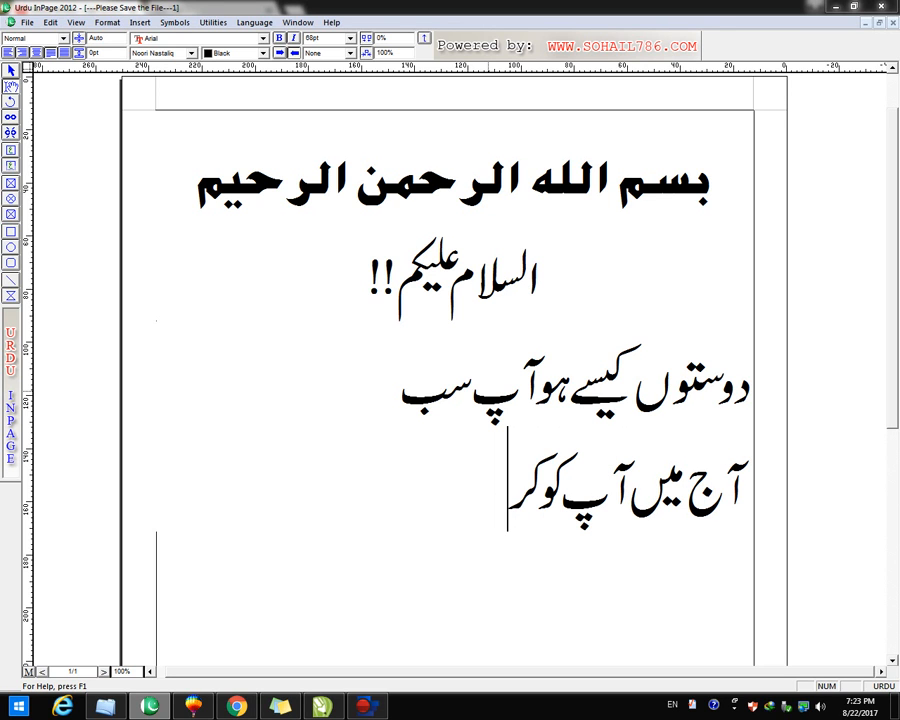
key(BackSpace)
key(BackSpace)
text(کو)
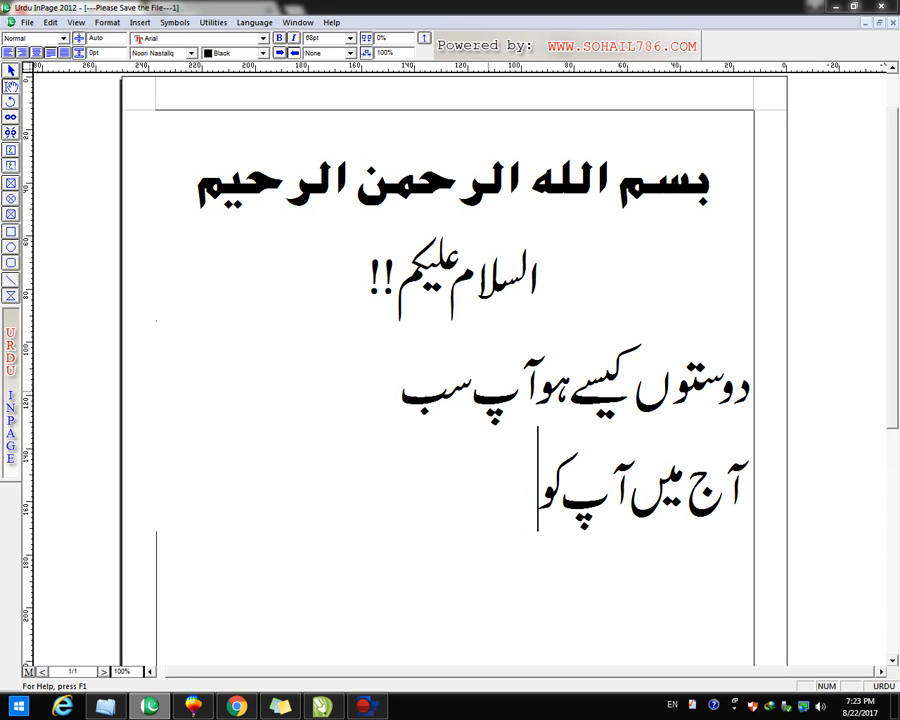
text(ڑل ڈرامیں)
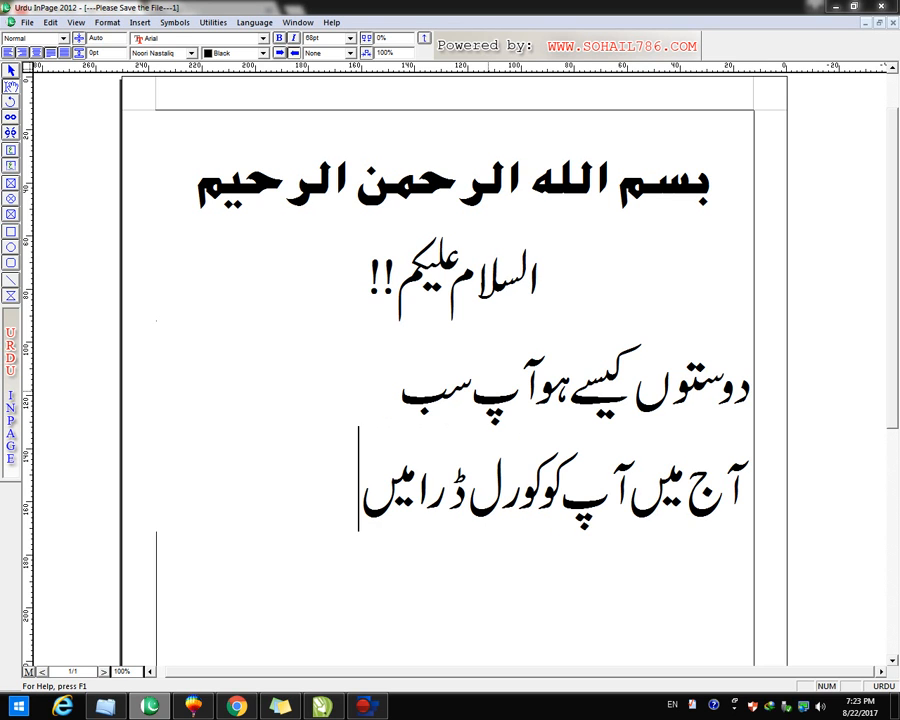
Add the words "مختلف ڈیزائن" to the end of the line about کورل ڈرا
text( ا)
key(BackSpace)
key(BackSpace)
text(م)
text(خ)
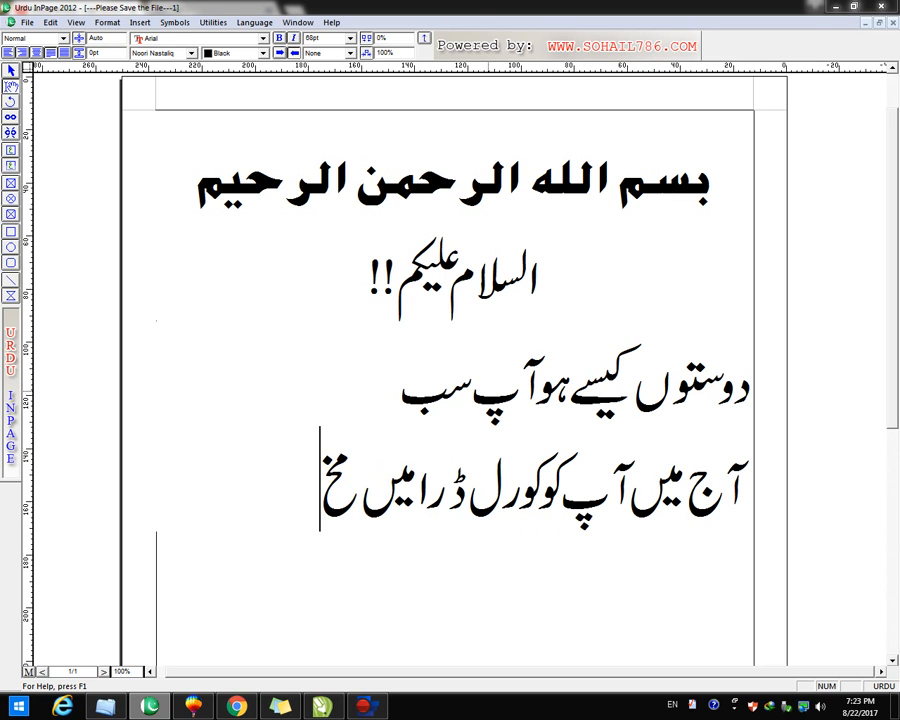
text(تلف)
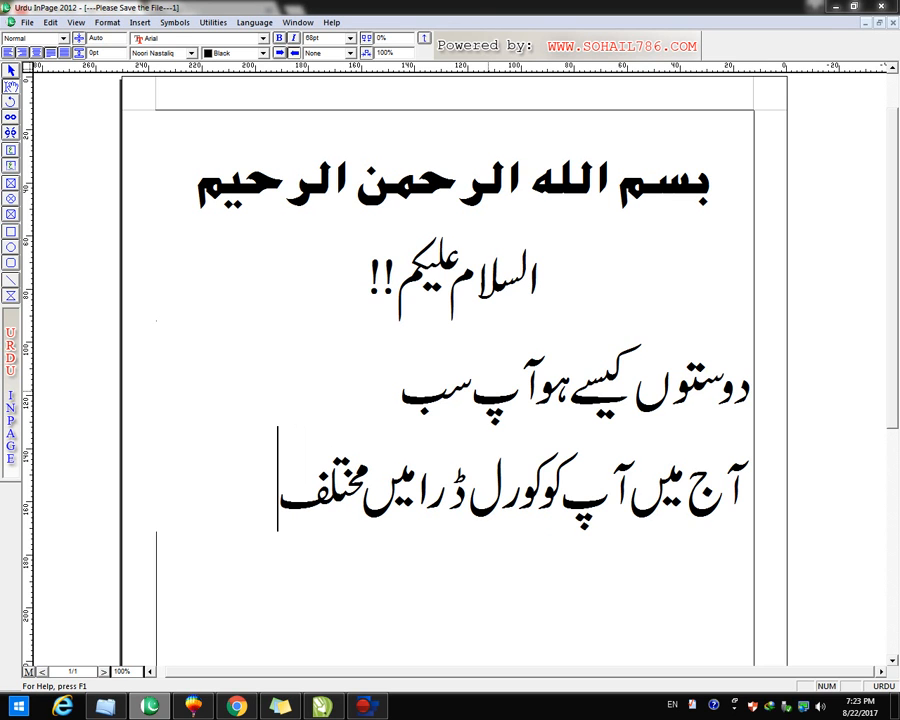
text( ڈیز)
text(ائی)
text(ن)
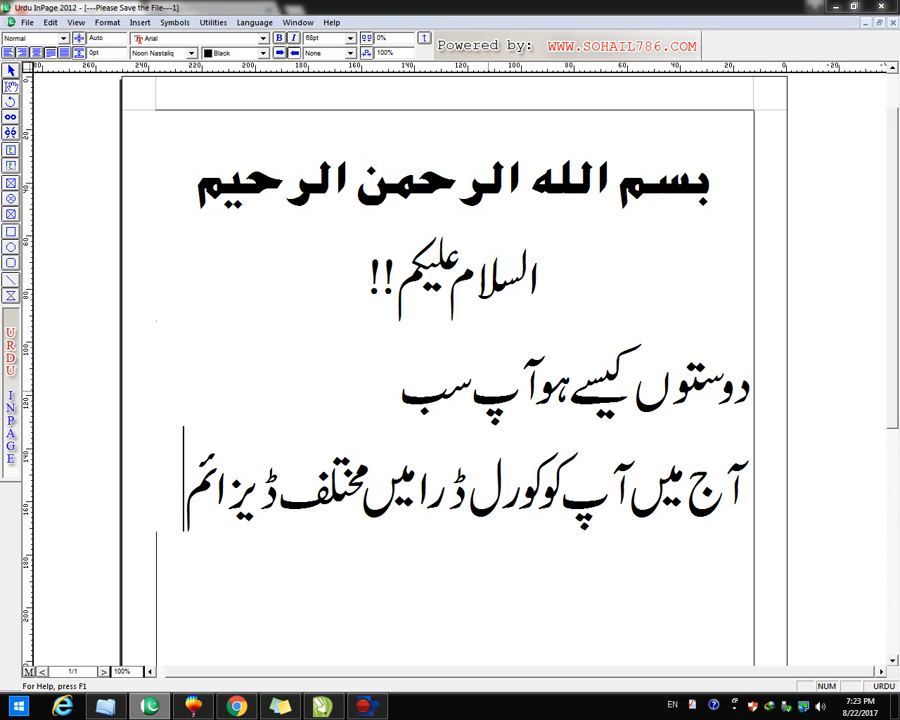
Continue the sentence on a new line with "بنانا سکھاؤں گا،" and begin the following clause with "ا"
key(Return)
text(بنانا)
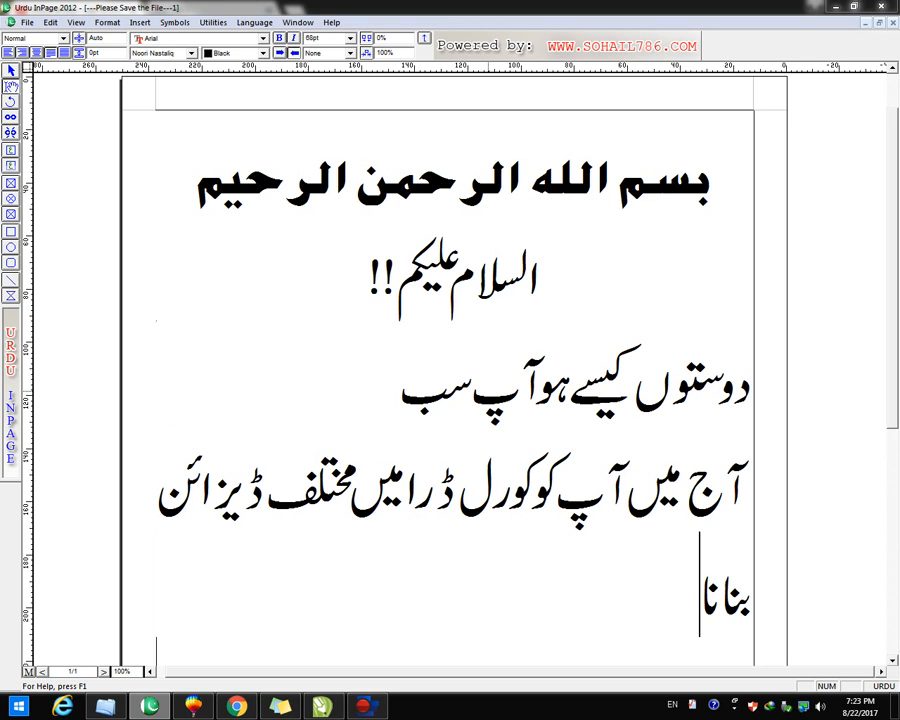
text( سکھو)
key(BackSpace)
text(اؤں گا،اس)
key(BackSpace)
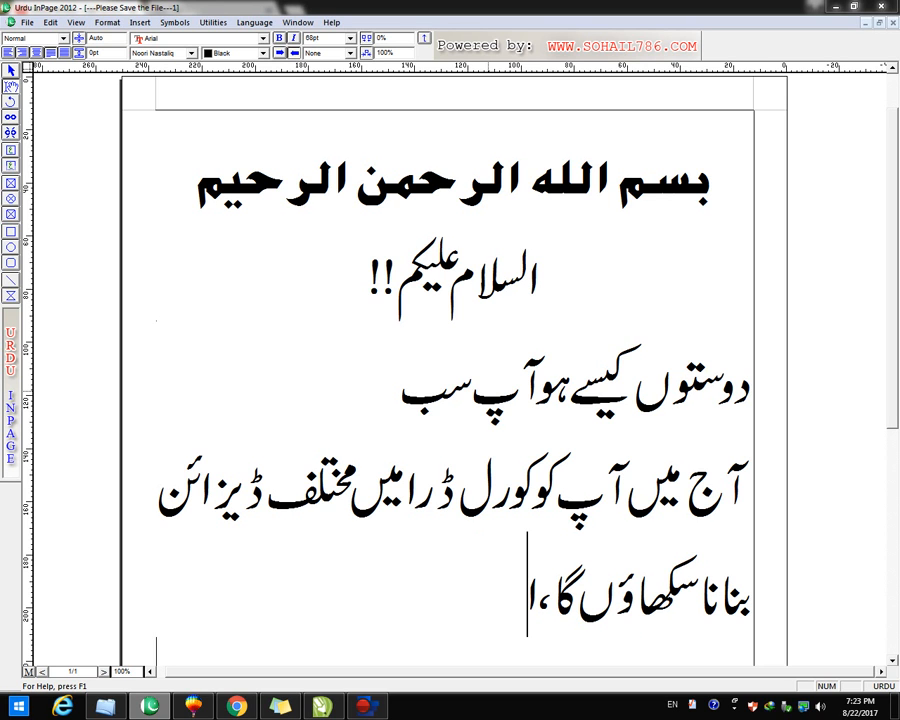
Complete the clause after the comma as "ان ڈیزائن کی مدد سے آپ"
text(ن ڈیز)
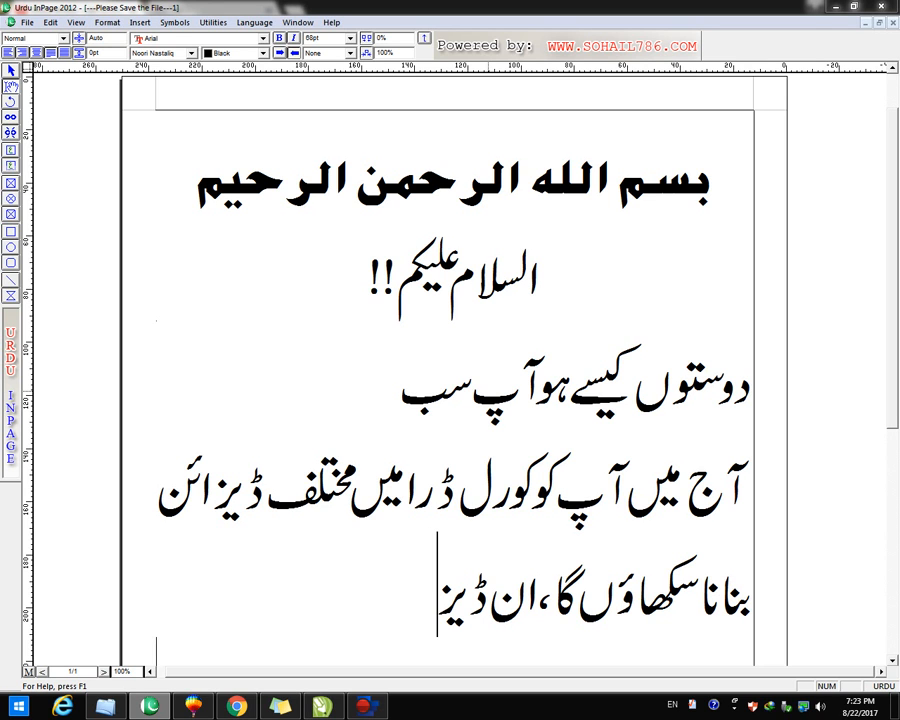
text(ائن کی مد)
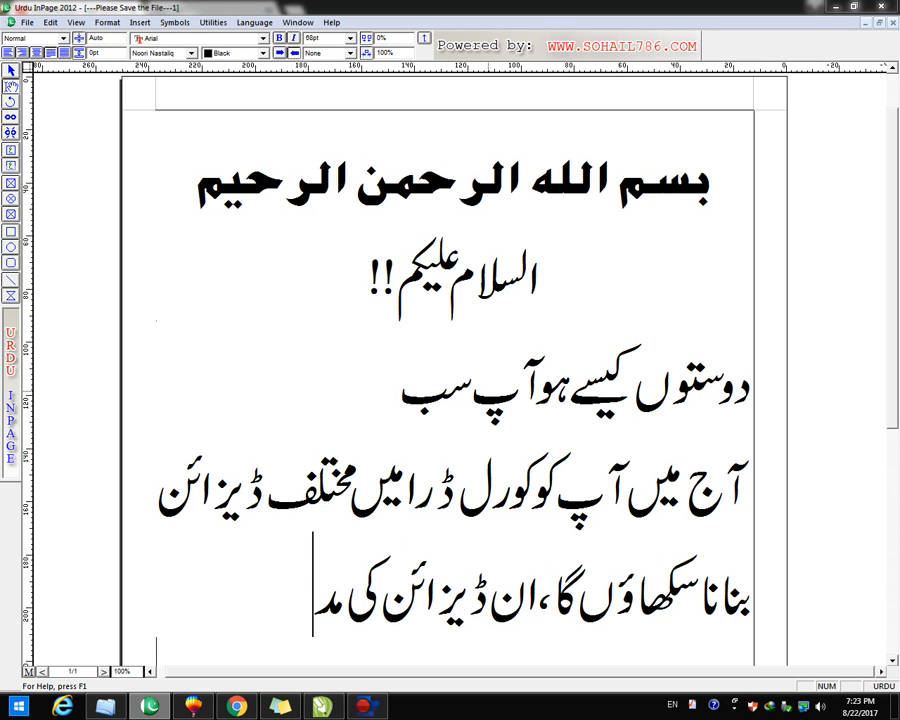
text(دسے آپ)
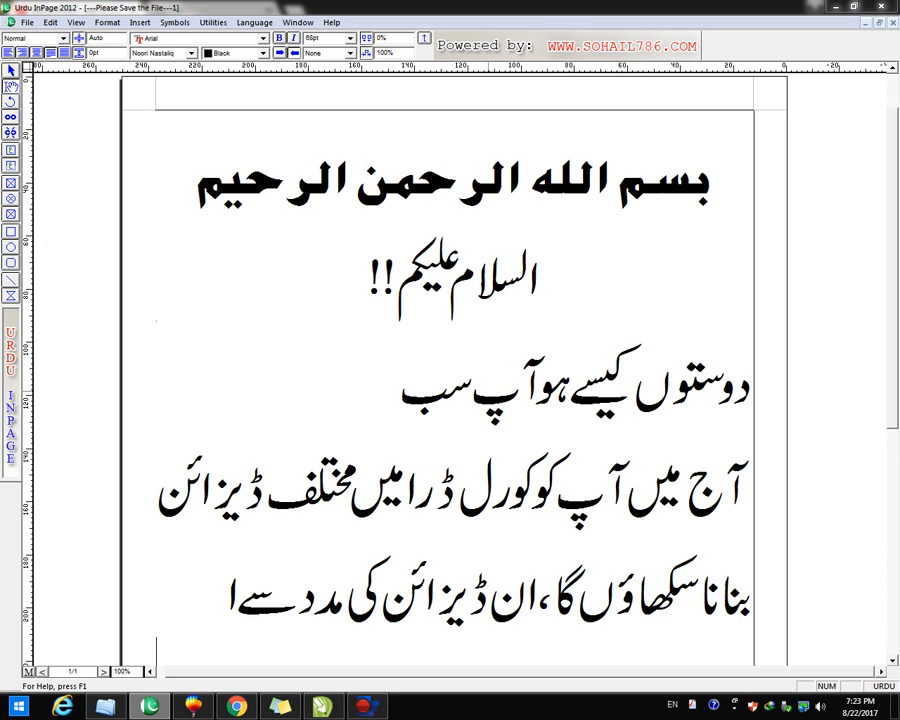
text( ب)
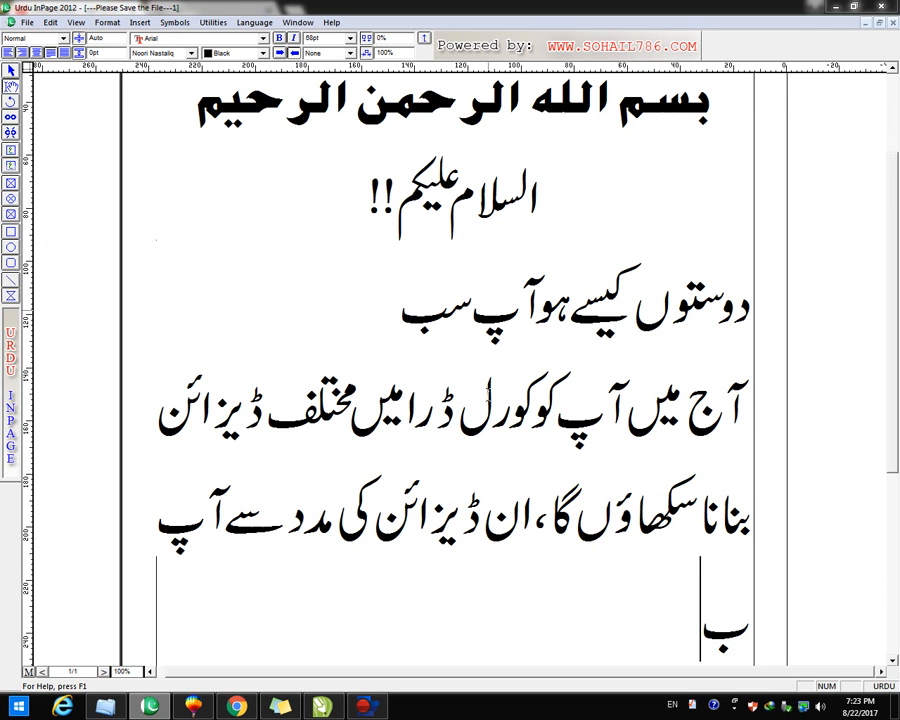
key(BackSpace)
key(BackSpace)
Continue the paragraph with "اشتہارات، فلیکس اور دوسرے کام کر سکتے ہیں"
text(اشتہا)
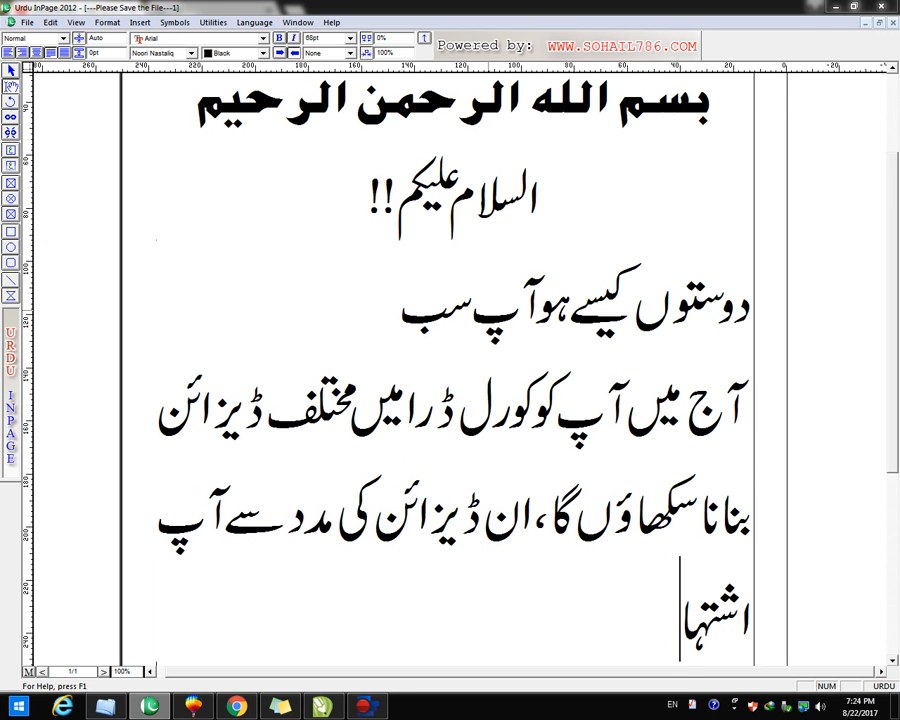
text(رات،)
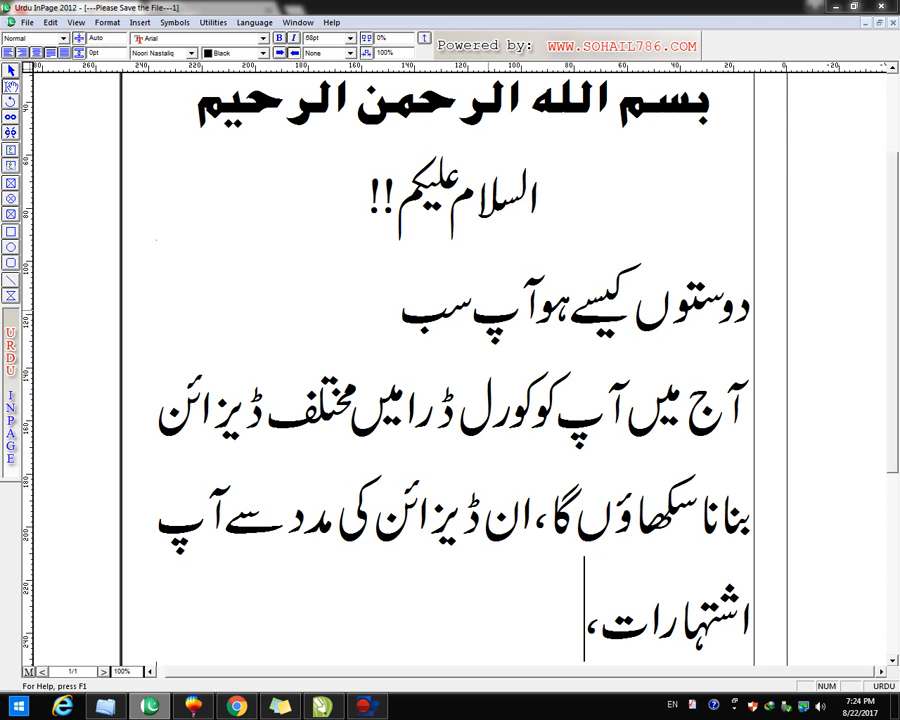
text(فلی)
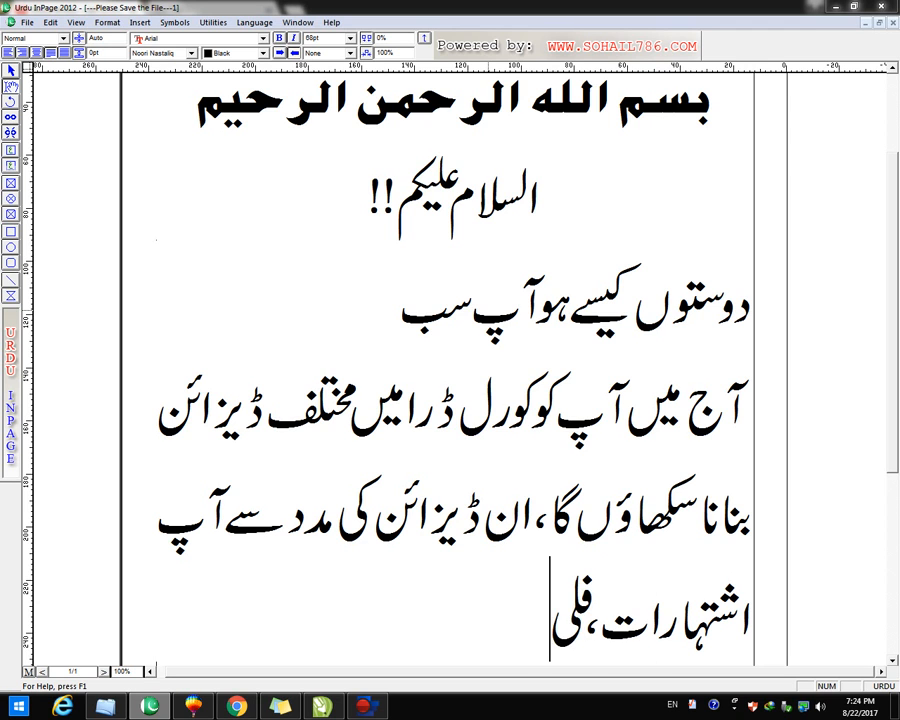
text(کس اور)
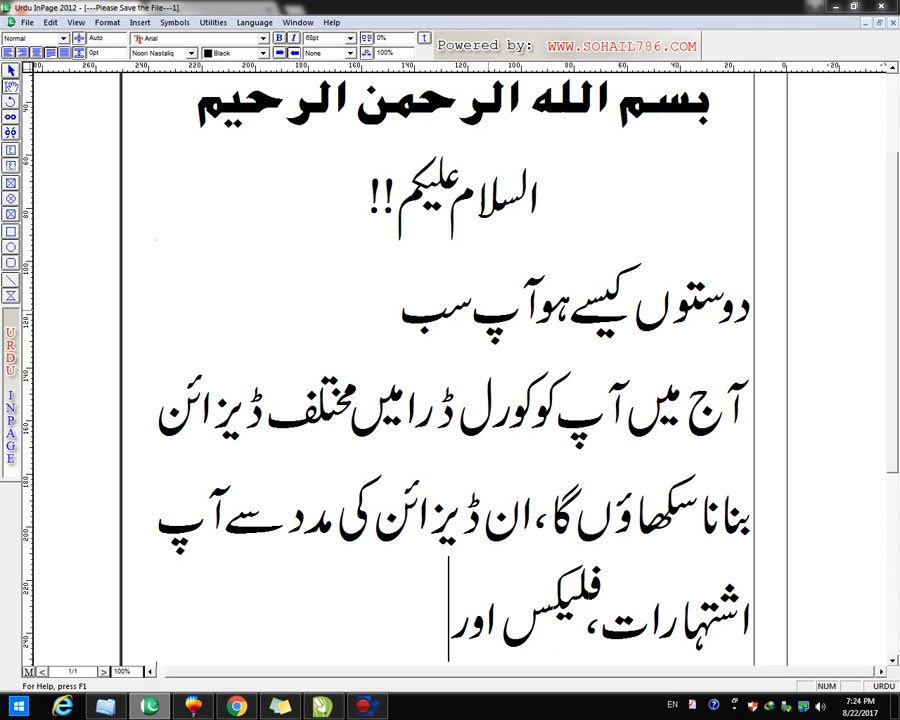
text( دو)
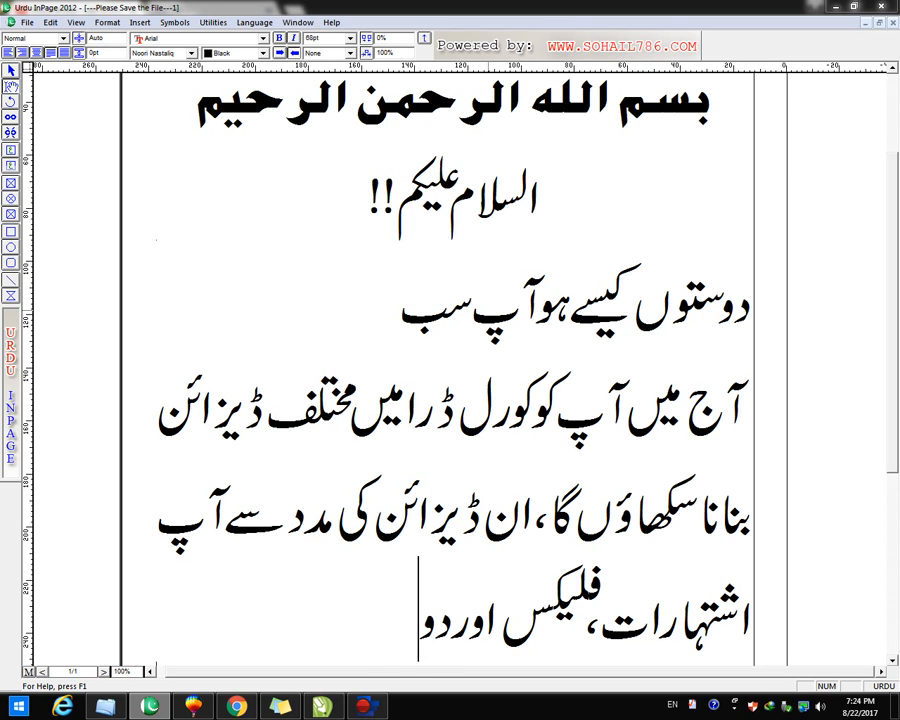
text(سرے کا)
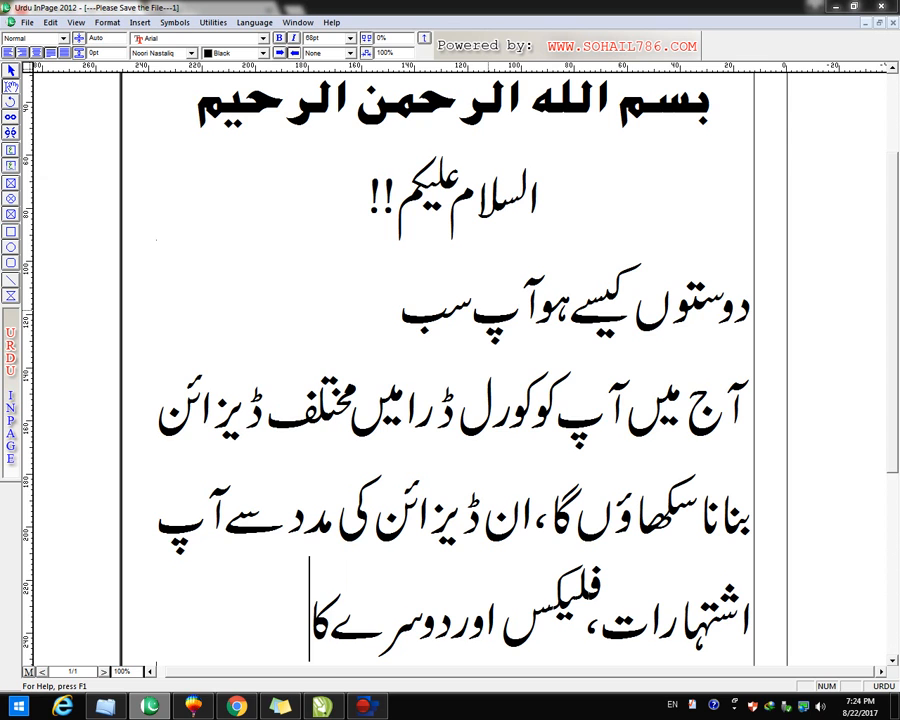
text(م کر سکتے ہی)
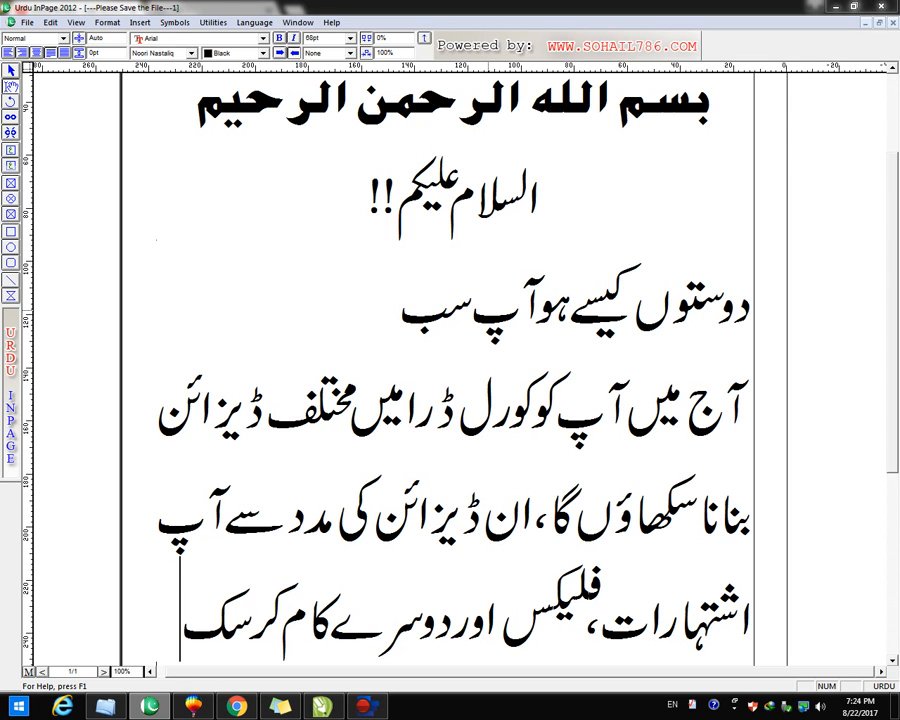
text(ں)
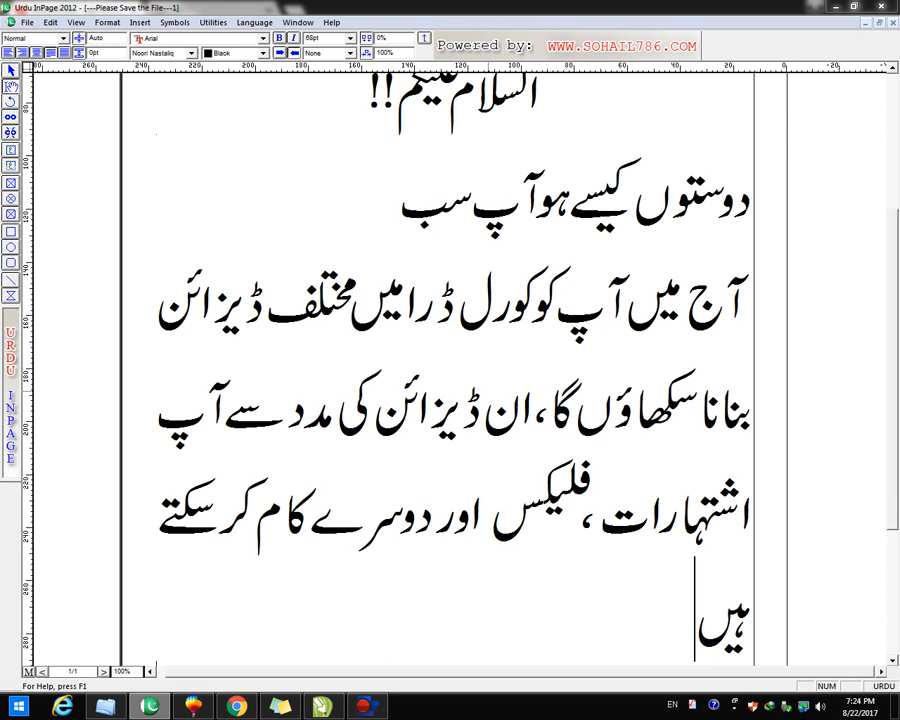
Add "گرافک کے" after "ہیں" at the end of the paragraph, correcting the mistyped word
text( گ)
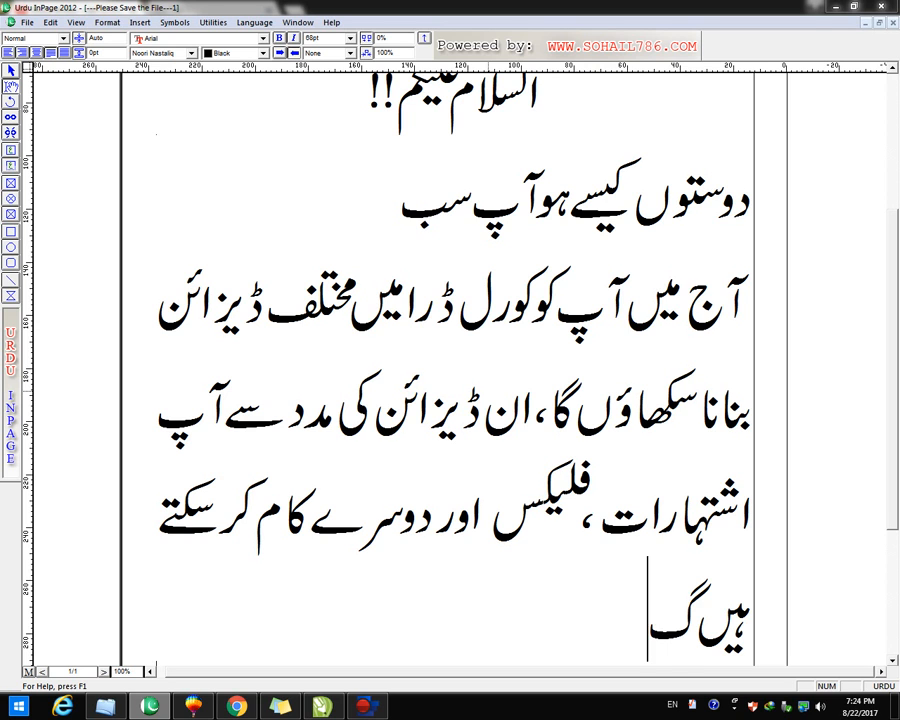
text(رافک یکے)
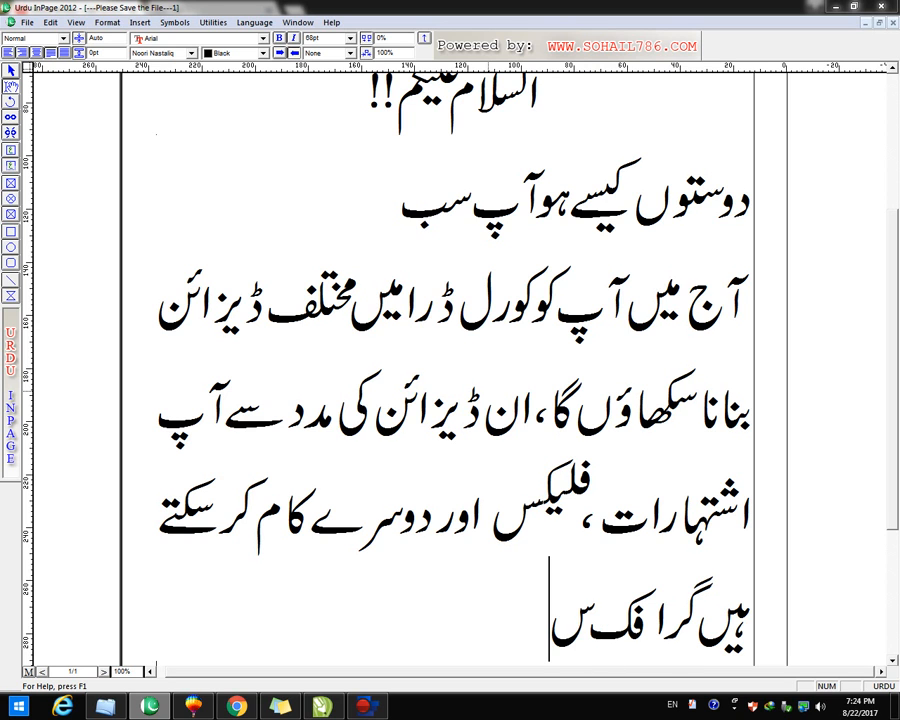
key(BackSpace)
key(BackSpace)
key(BackSpace)
key(BackSpace)
text(کے)
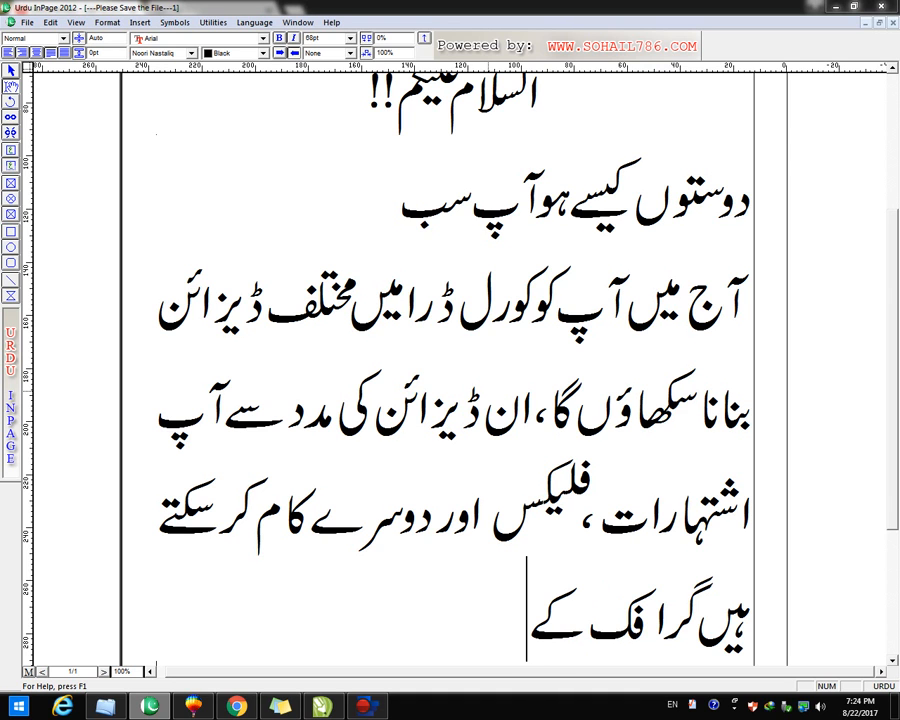
Write the closing line "تو چلتے ہیں کورل ڈرا کی جانب" as a new paragraph
scroll(488, 395, down, 1)
key(Return)
text(تو چلتے ہی)
key(BackSpace)
text(یں کورل)
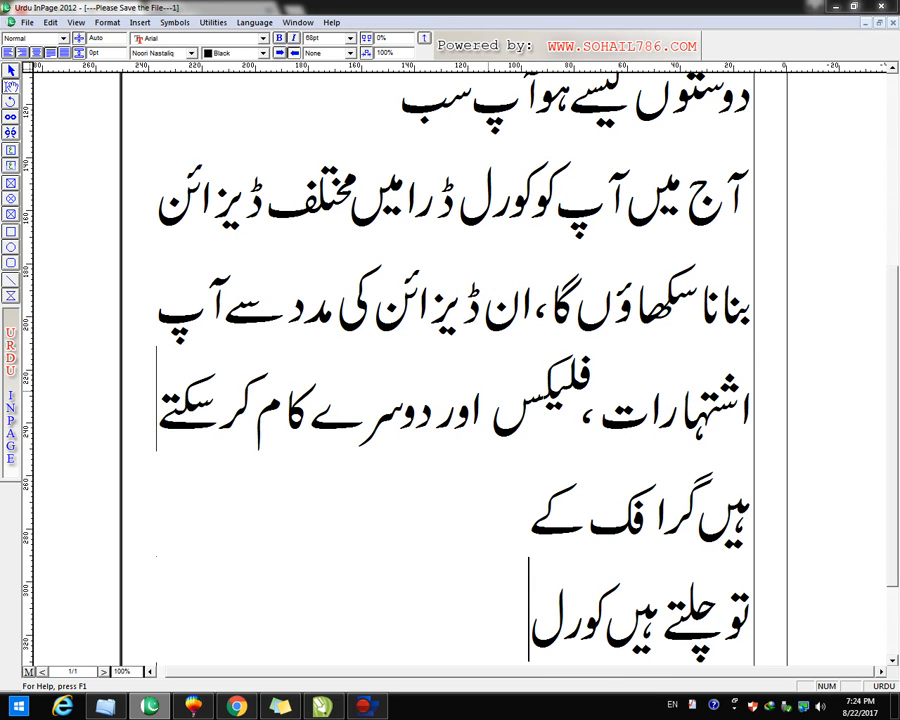
text( ڈرام)
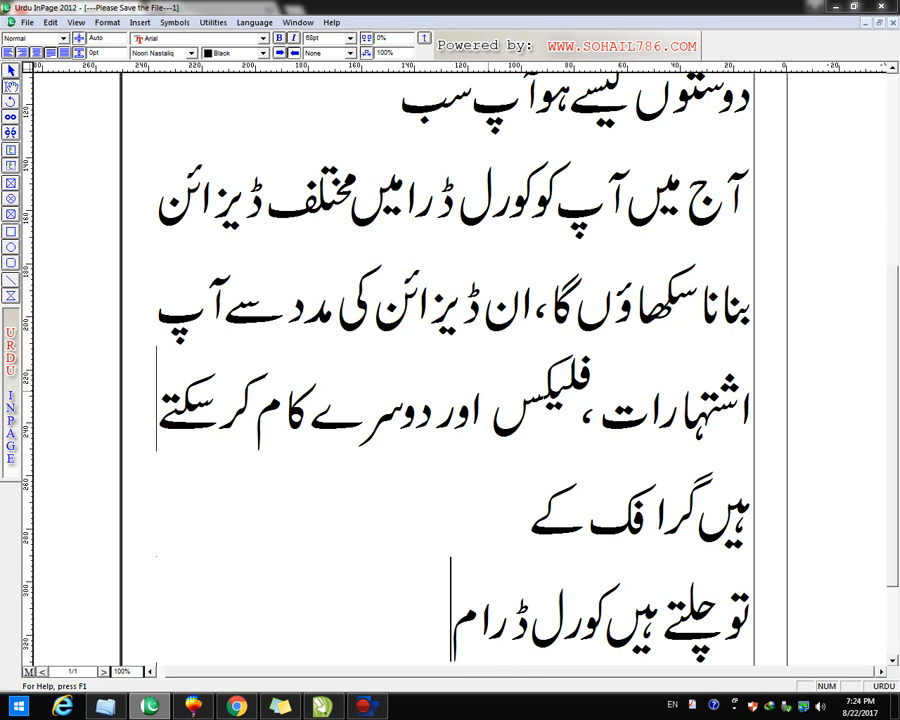
key(BackSpace)
text(کی ج)
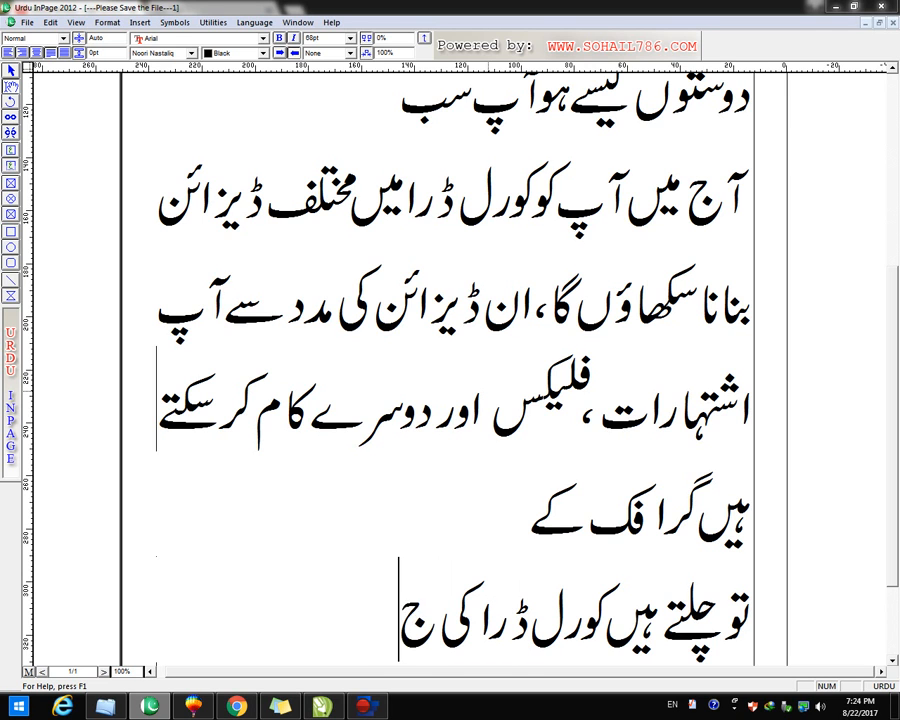
text(انب)
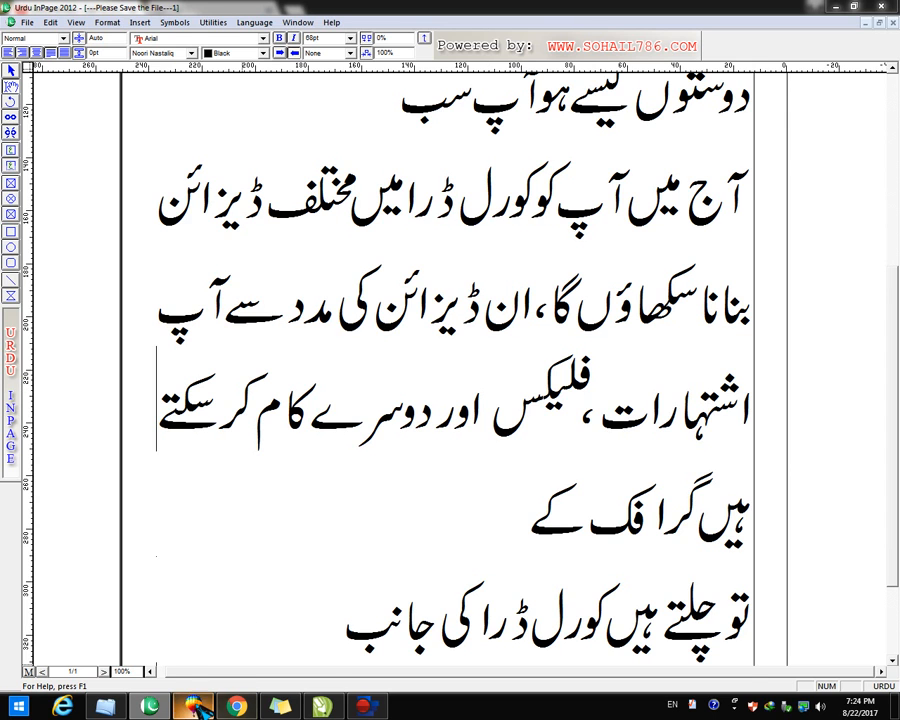
Switch to CorelDRAW and add the artistic text "Draw a rectangle in corel Draw" near the upper left of the page, starting outside its edge
key(alt+Tab)
click(261, 402)
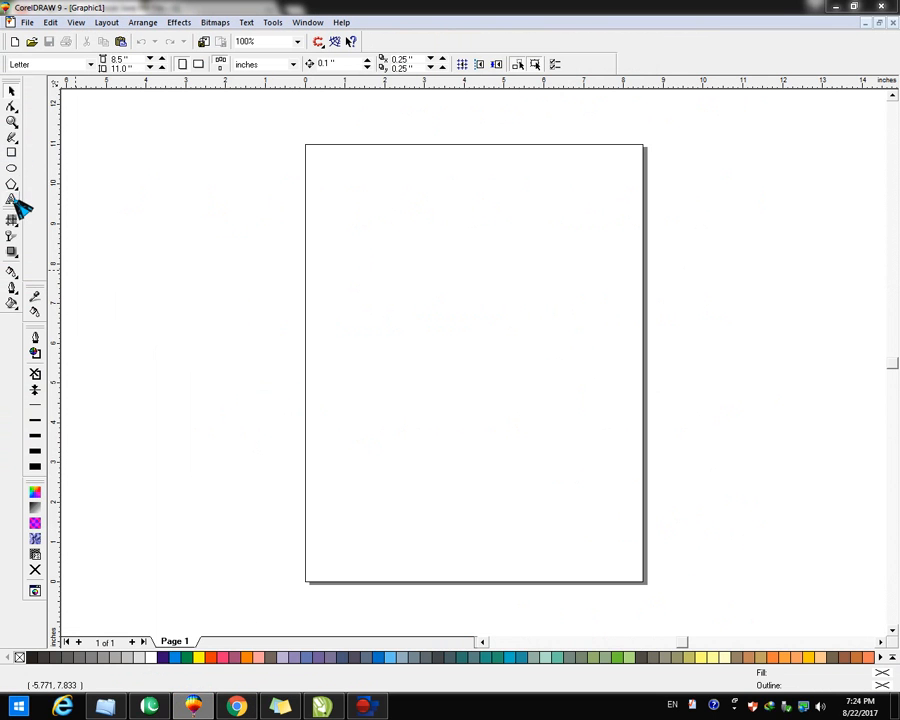
click(12, 199)
click(165, 200)
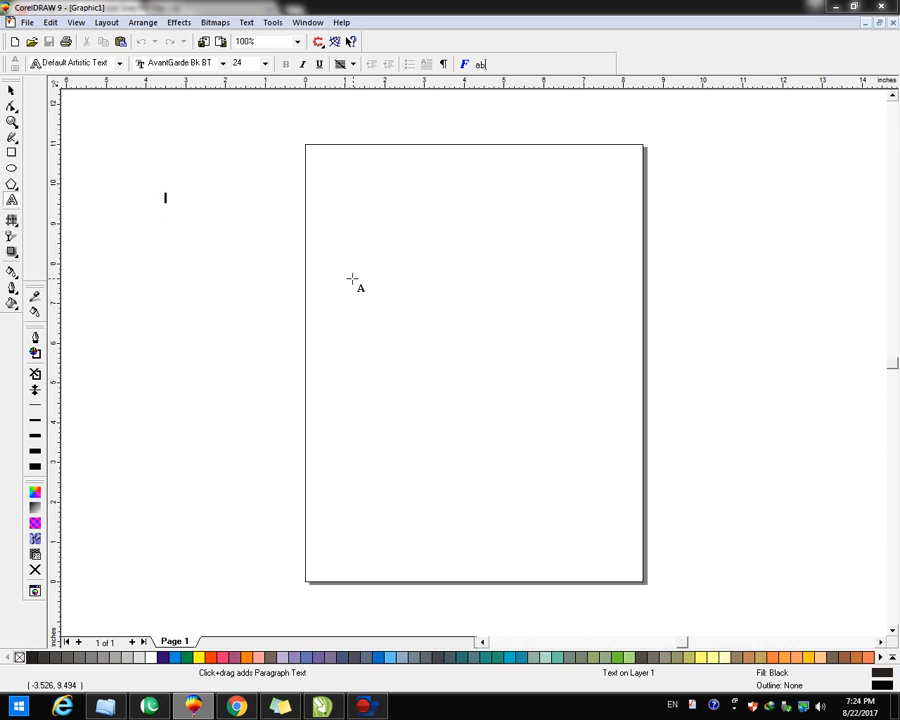
scroll(155, 199, up, 2)
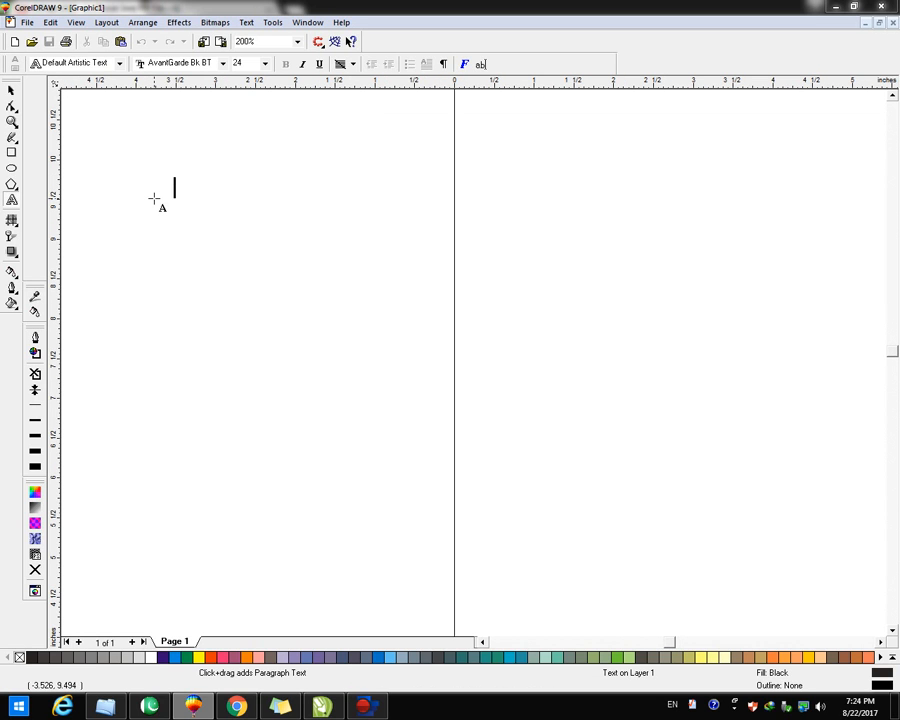
text(Draw a )
text(recta)
key(BackSpace)
text(ecta)
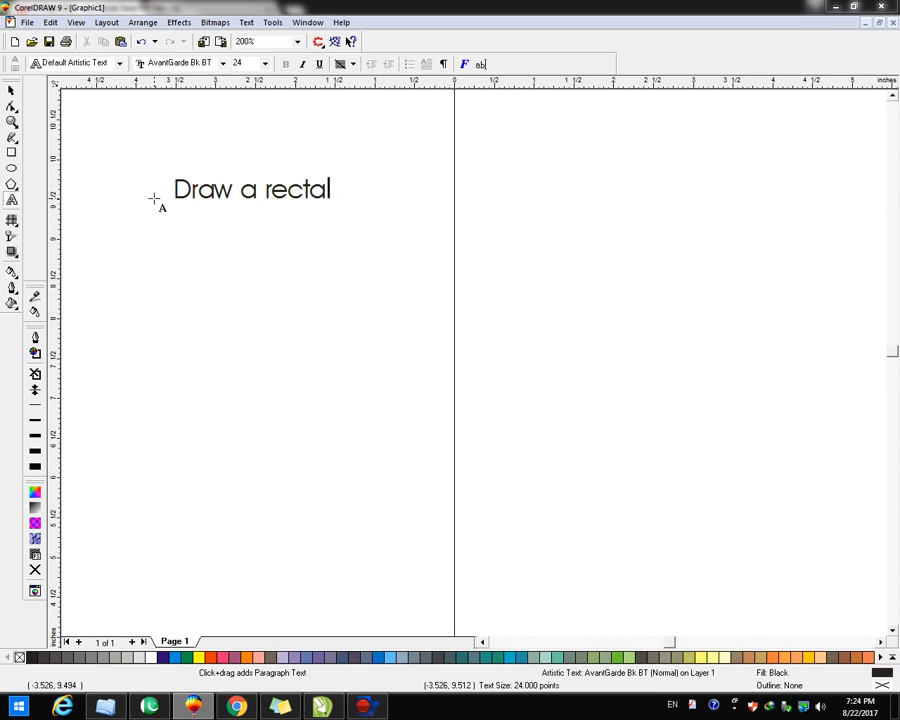
text(ngle in )
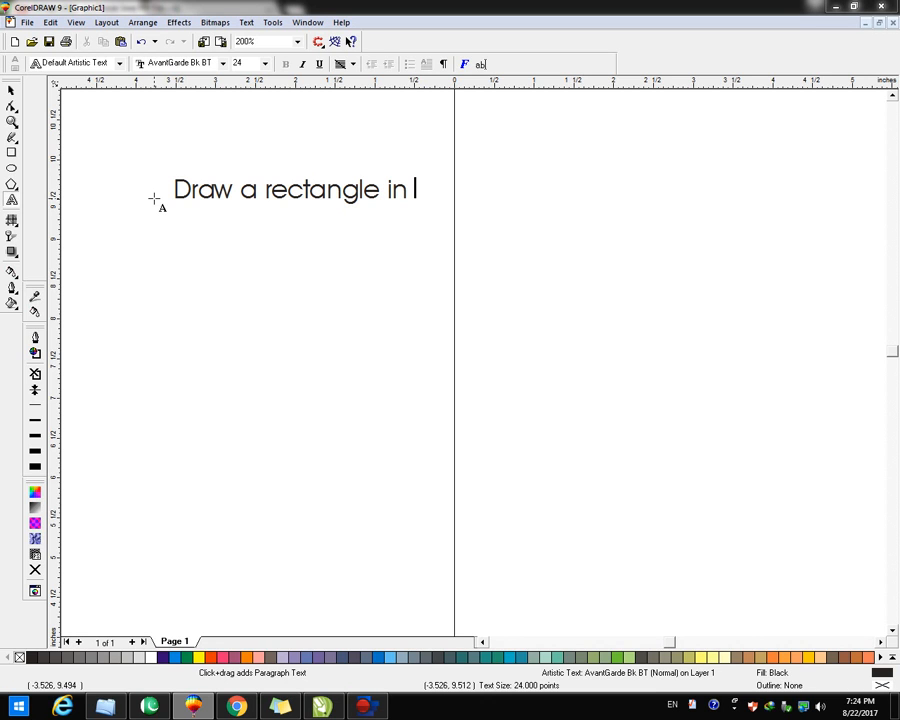
text(corel Draw)
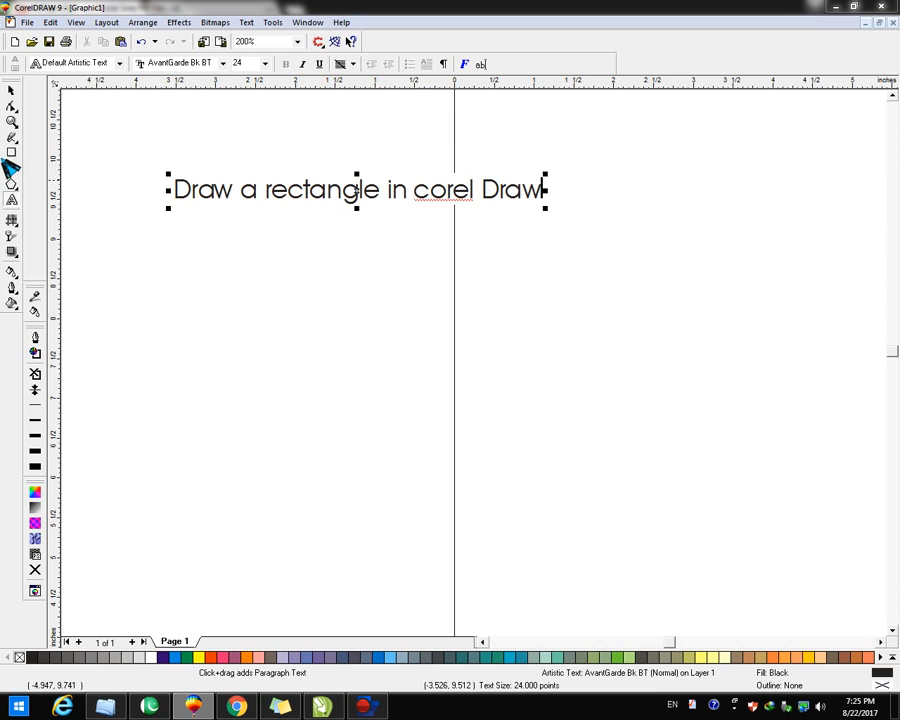
Draw a rectangle about 6.6 by 2.03 inches below the instruction text
click(12, 153)
drag(151, 231, 677, 393)
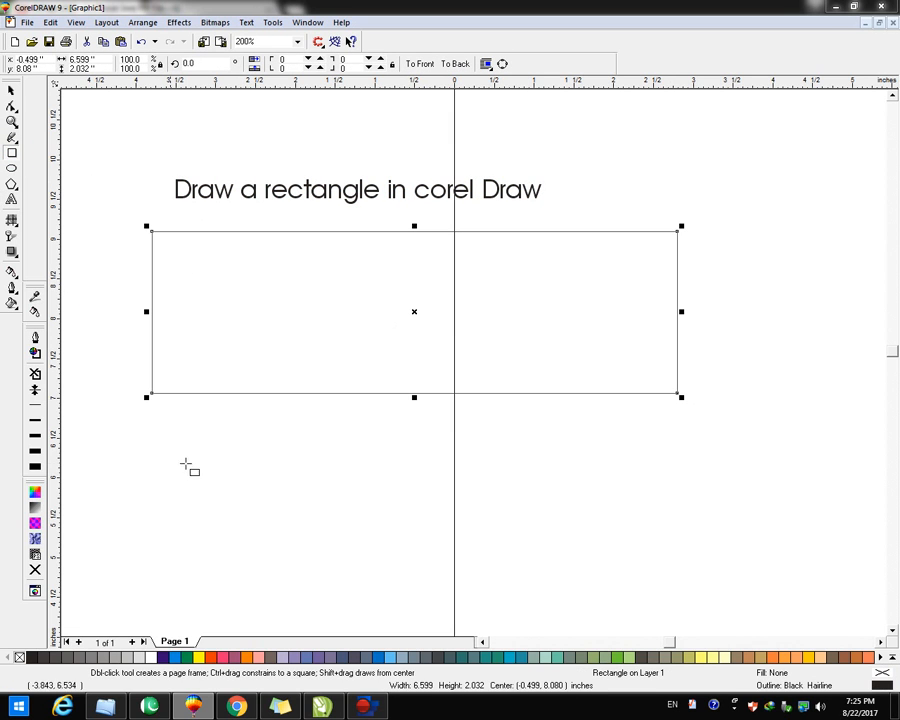
Add the artistic text "Now Draw a Cyrcle" below the rectangle
click(13, 200)
click(166, 442)
text(No)
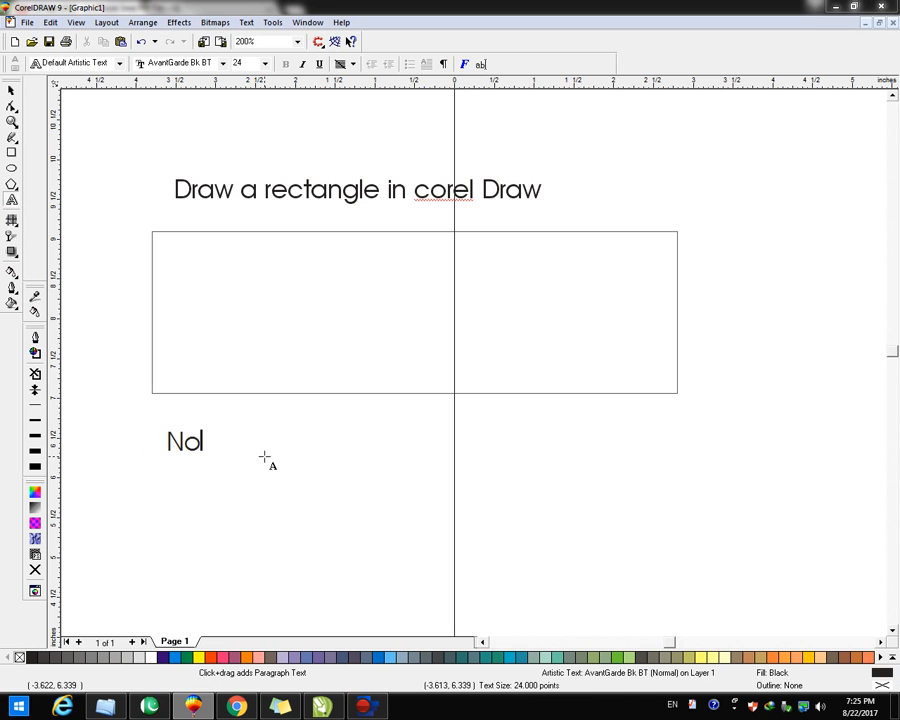
text(w Draw a Cy)
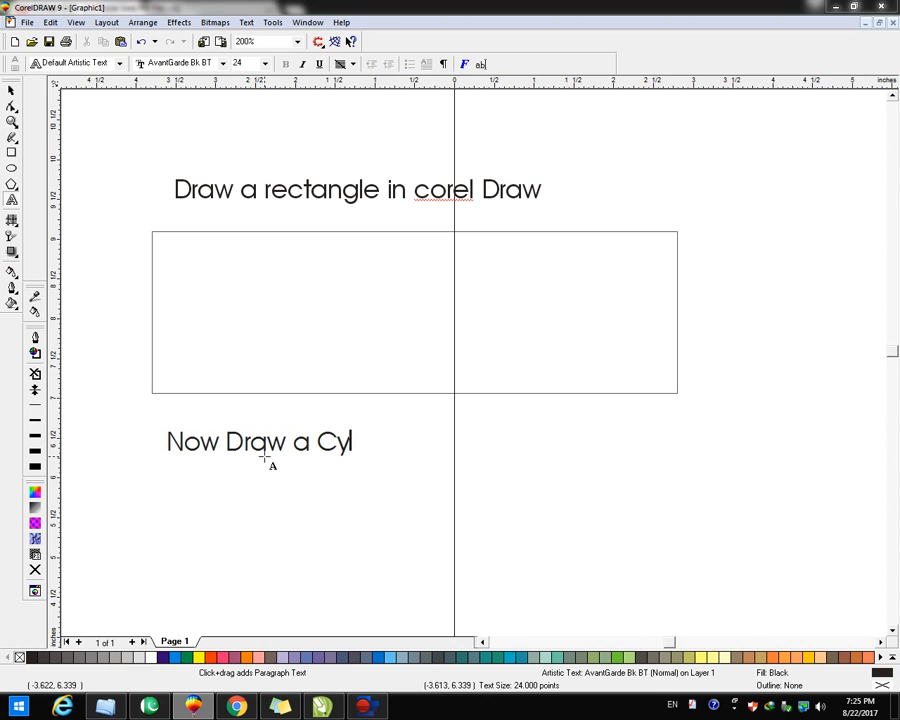
text(cle)
key(BackSpace)
click(11, 90)
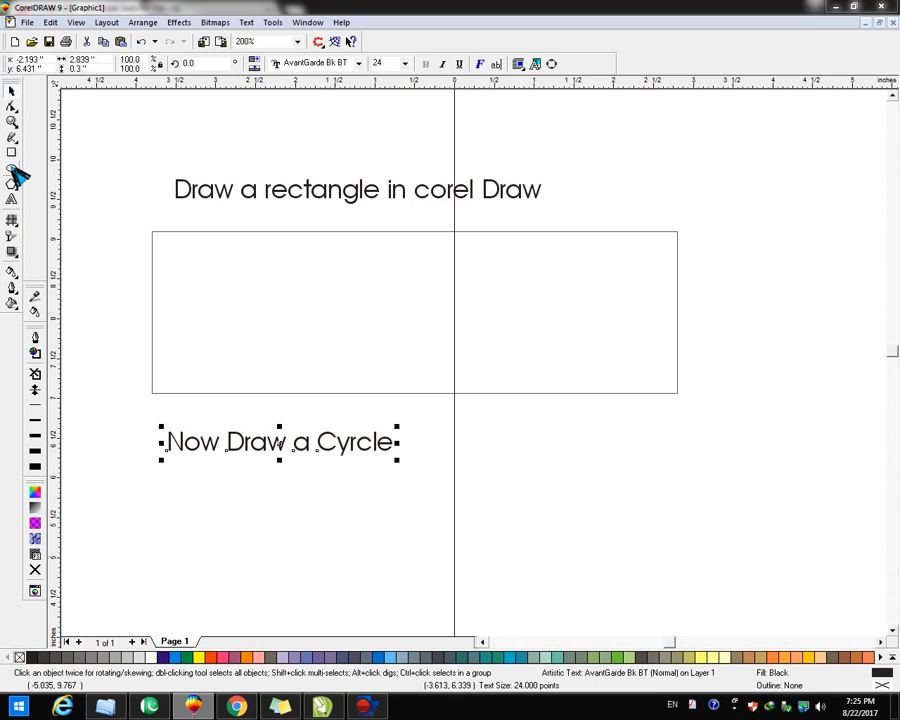
Delete the circle instruction text and draw an ellipse about 0.47 by 0.42 inches across the rectangle's bottom edge, near its left corner
click(12, 169)
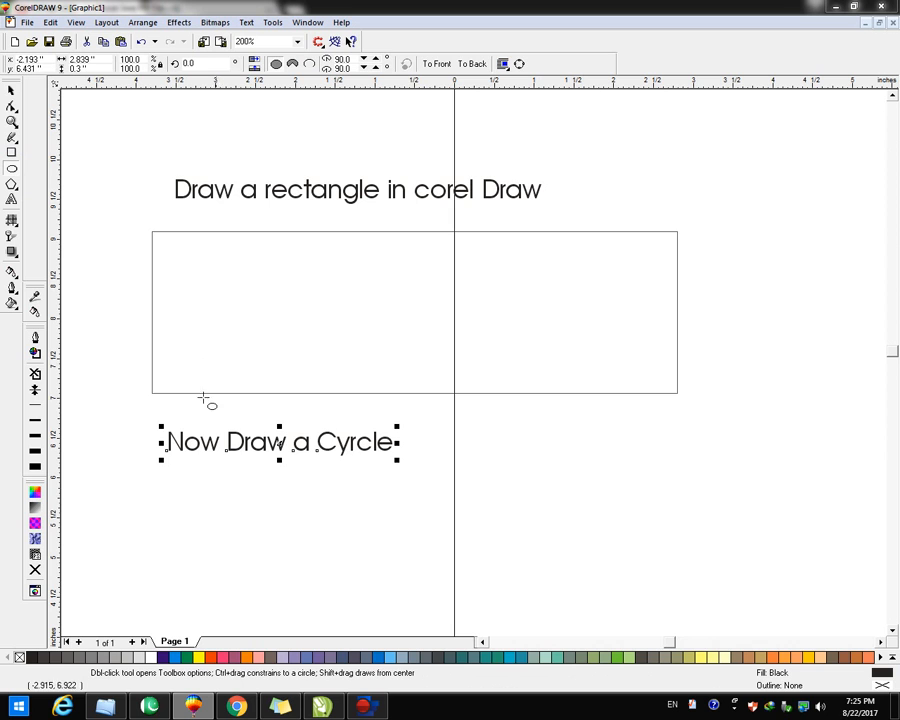
key(Delete)
drag(175, 383, 212, 416)
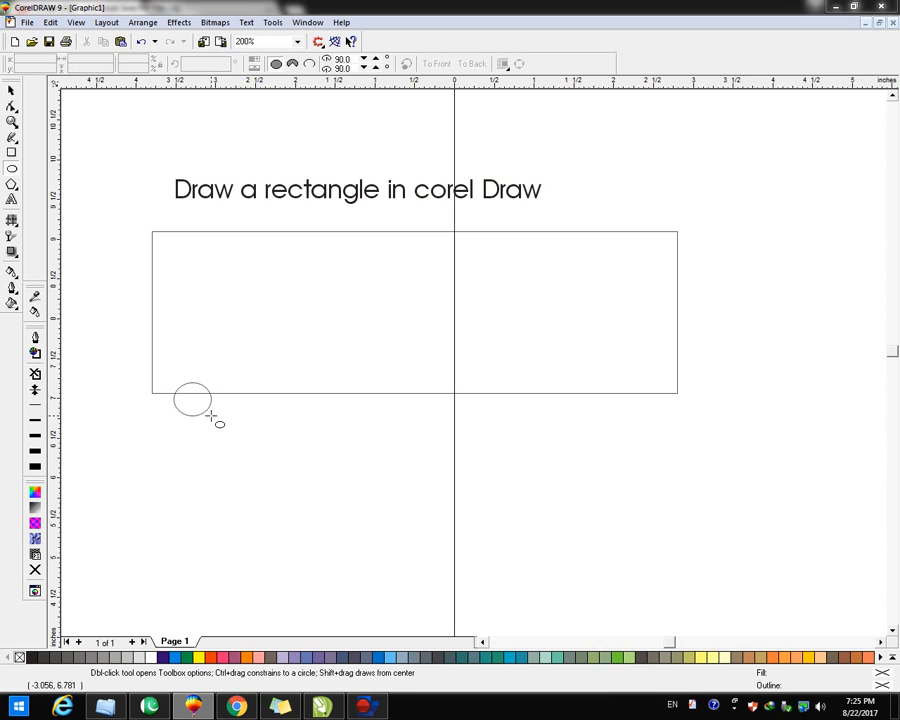
Nudge the small ellipse left by about 0.2 inches and stretch its height to 0.468 inches so it forms a circle
click(12, 90)
click(167, 390)
click(201, 407)
key(Left)
key(Left)
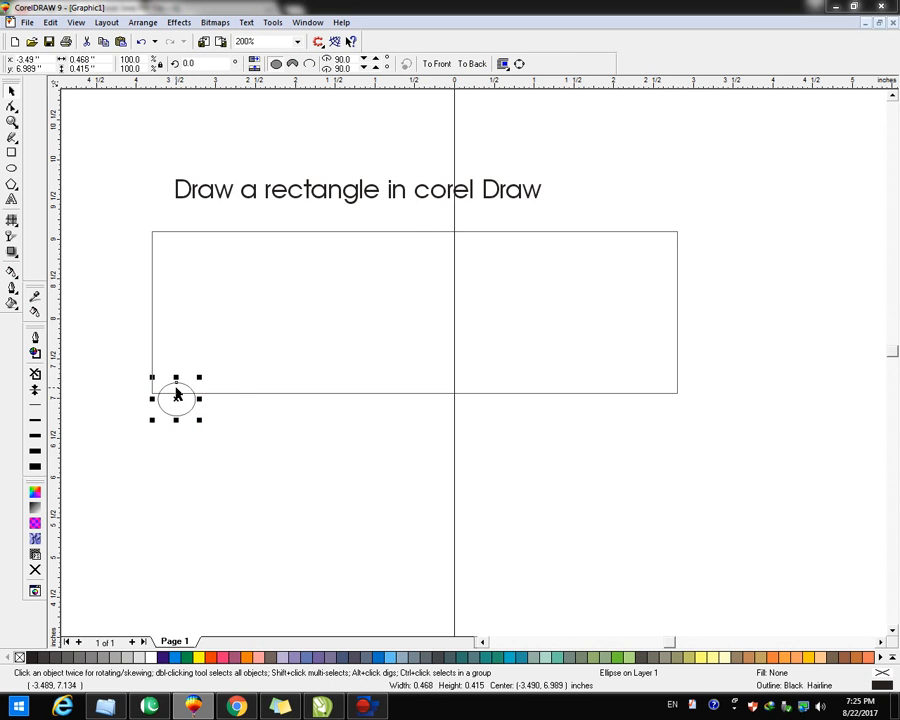
drag(176, 377, 176, 373)
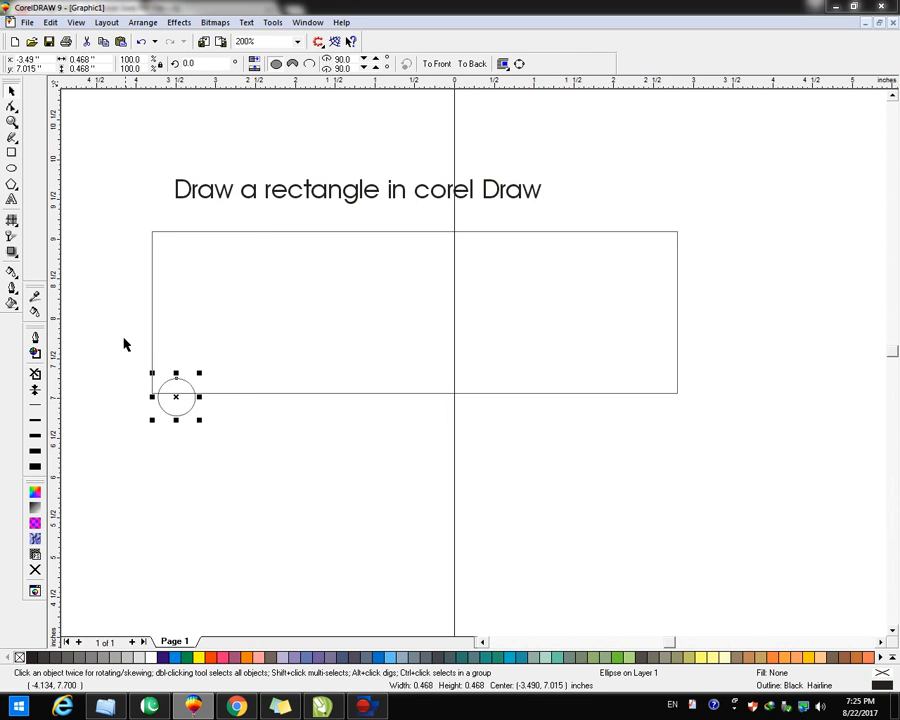
Place a horizontal guideline at about 7.26 inches, level with the top of the circle
click(128, 353)
drag(324, 377, 316, 376)
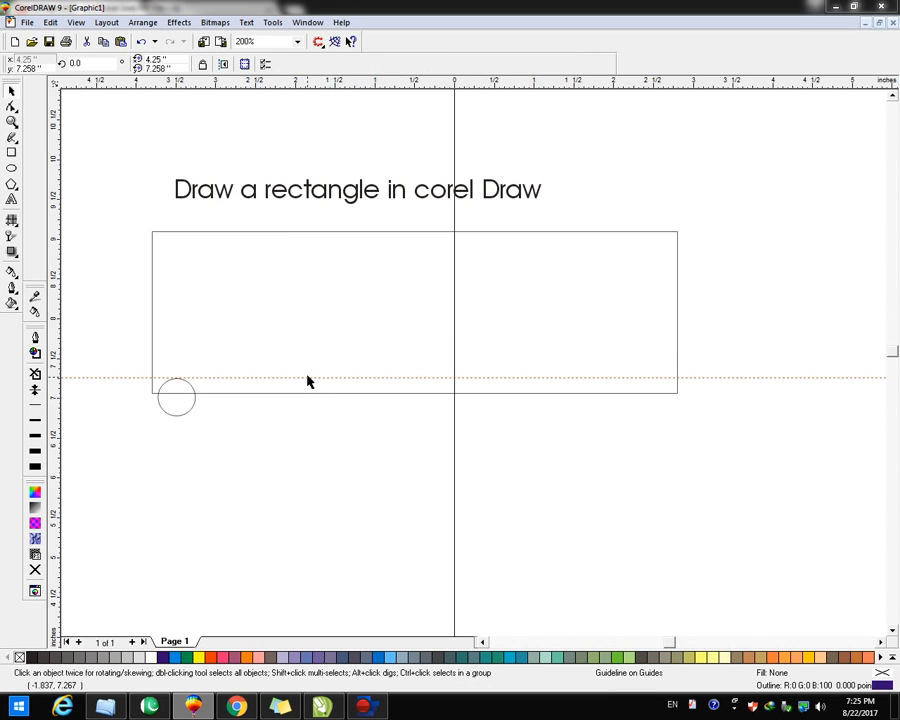
Copy the circle about 0.5 inches to the right and repeat the duplication until a row of 13 circles spans the rectangle's bottom edge
key(F4)
key(F2)
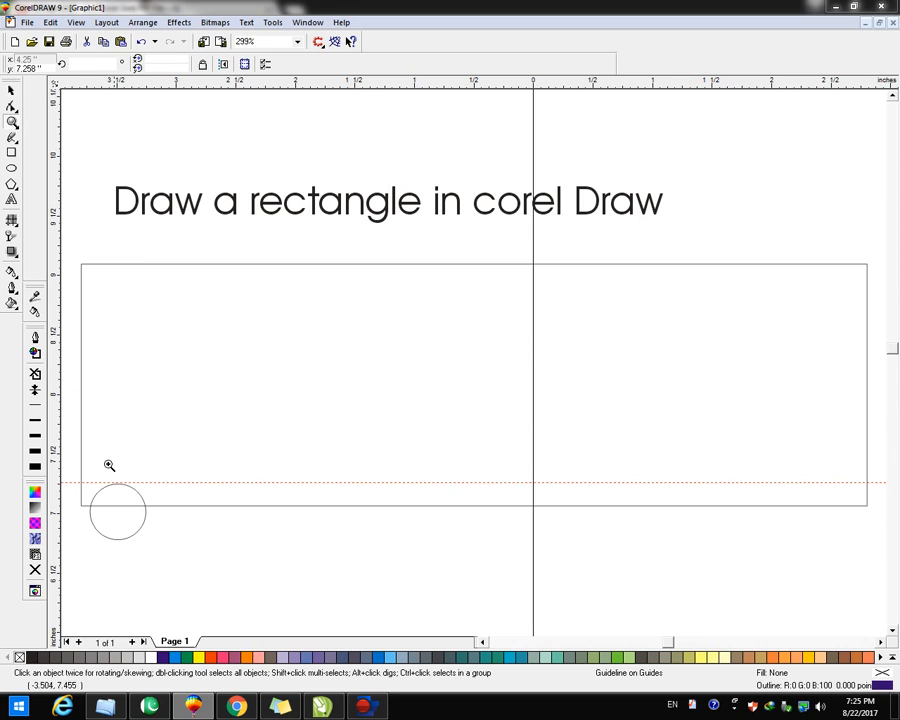
drag(74, 464, 869, 569)
click(118, 380)
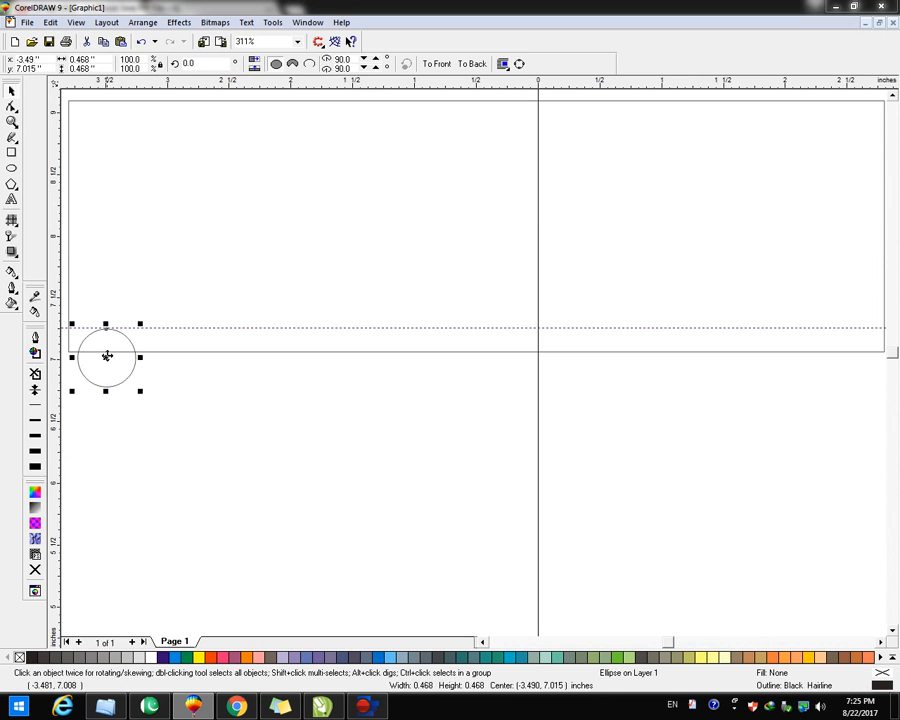
drag(107, 356, 168, 356)
key(ctrl+r)
key(ctrl+r)
key(ctrl+r)
key(ctrl+r)
key(ctrl+r)
key(ctrl+r)
key(ctrl+r)
key(ctrl+r)
key(ctrl+r)
key(ctrl+r)
key(ctrl+r)
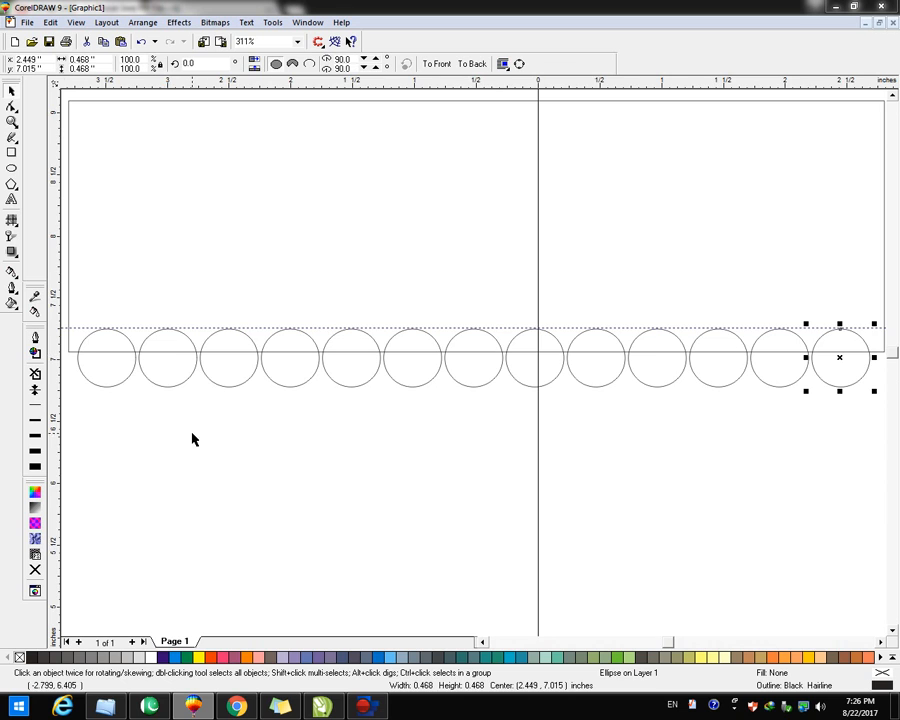
Select the whole row of 13 circles and group them
key(F3)
click(358, 491)
drag(438, 495, 110, 362)
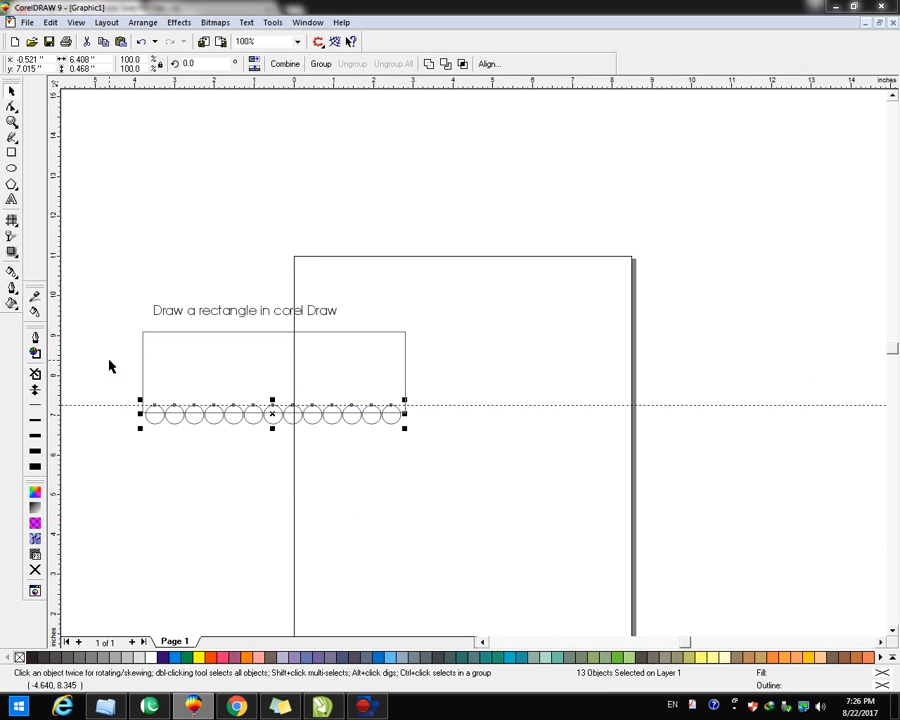
key(ctrl+g)
Add the artistic text "Press Cntrl G for Group" below the row of circles and enlarge it to about 75.6 points
click(12, 199)
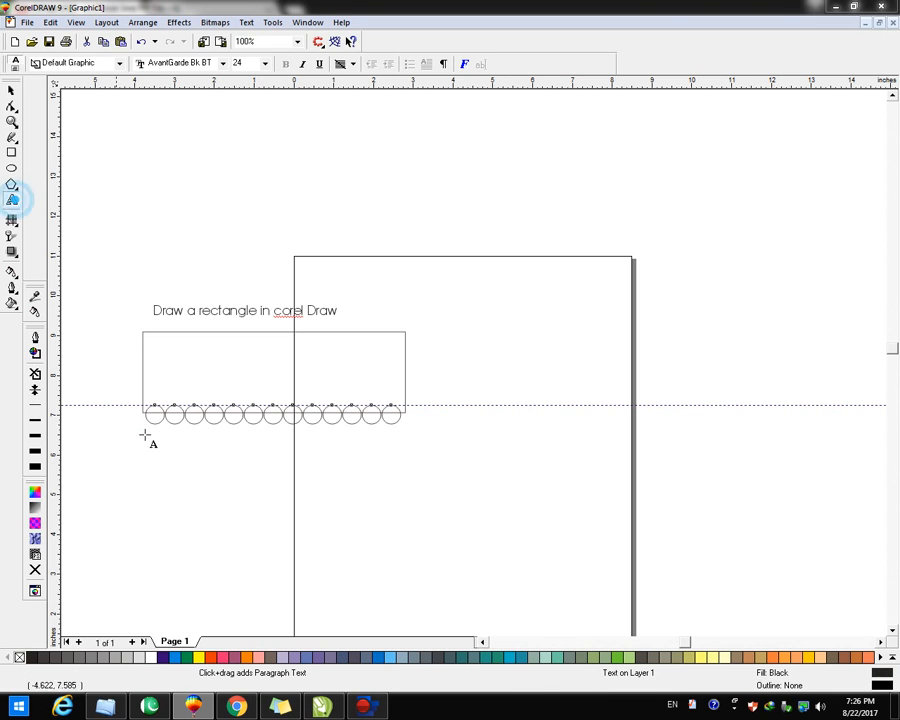
click(183, 520)
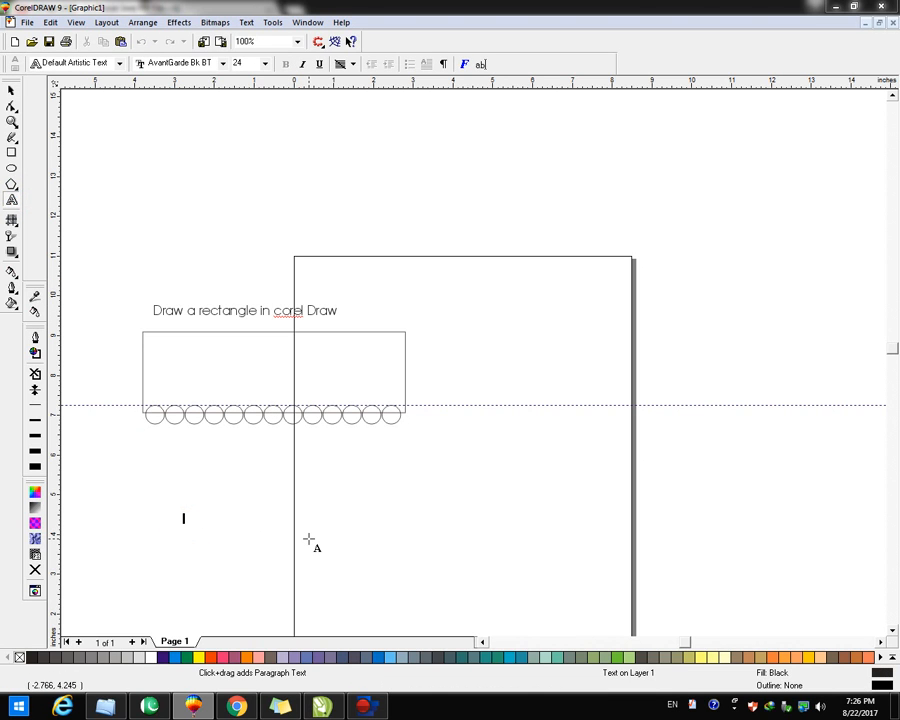
text(Press Cntrl G for Group)
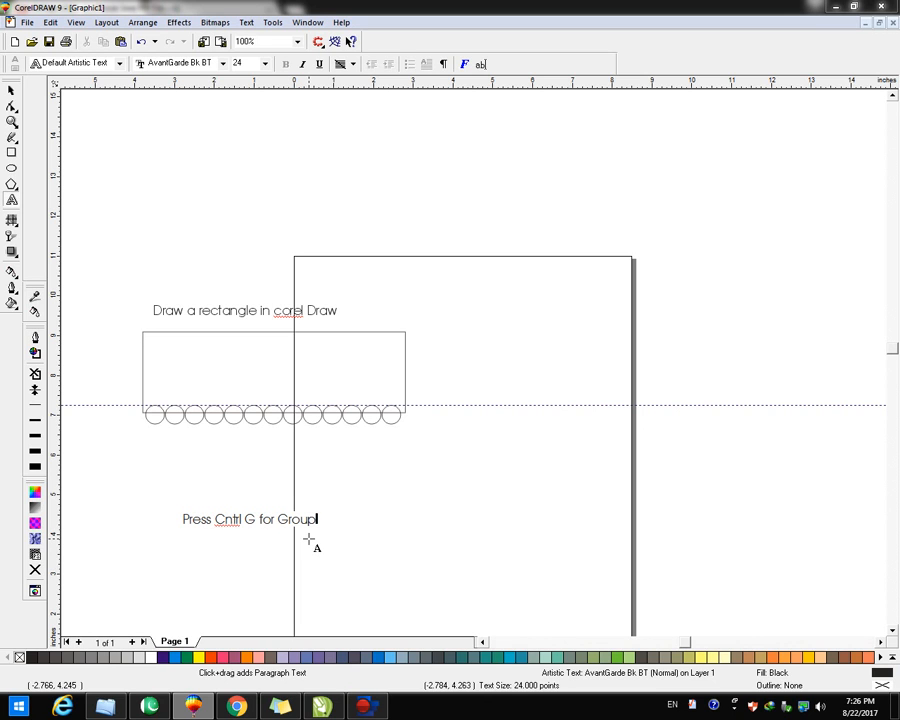
click(11, 90)
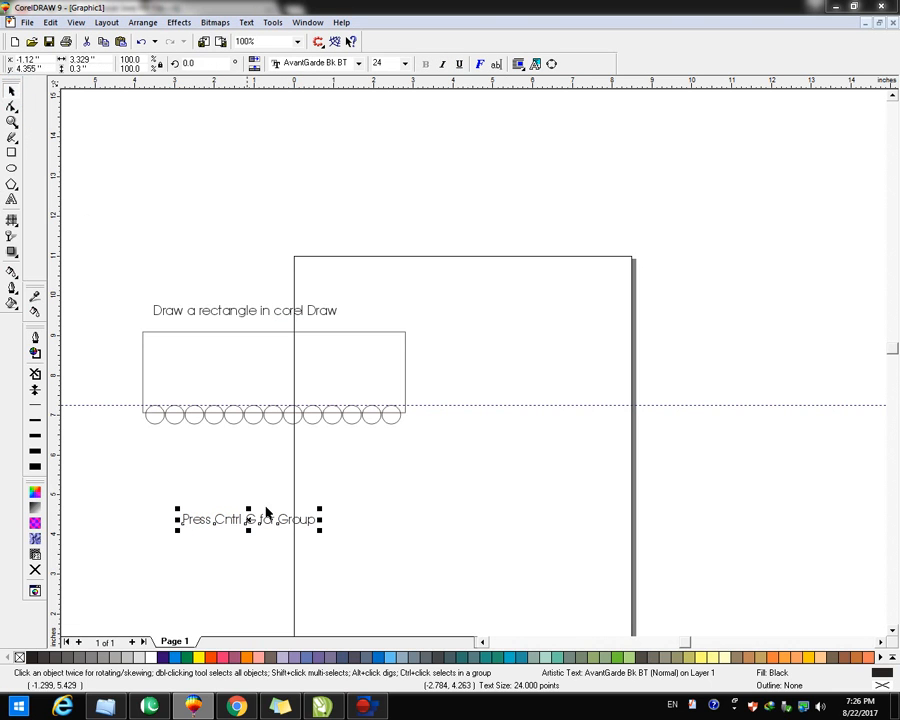
drag(320, 530, 604, 555)
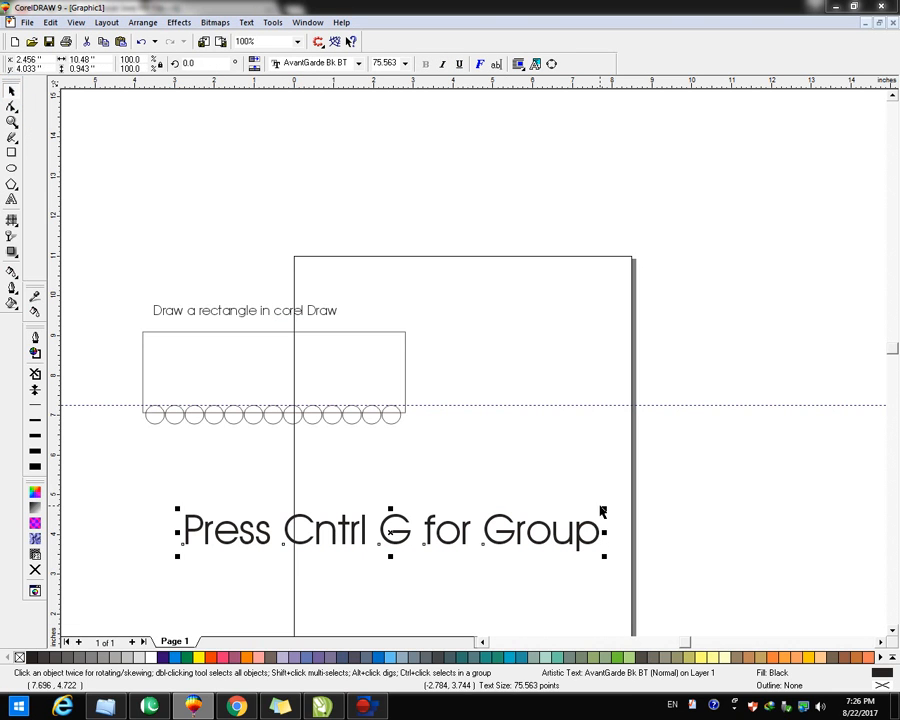
Center the grouping instruction text horizontally on the rectangle, and delete the text
shift+click(291, 362)
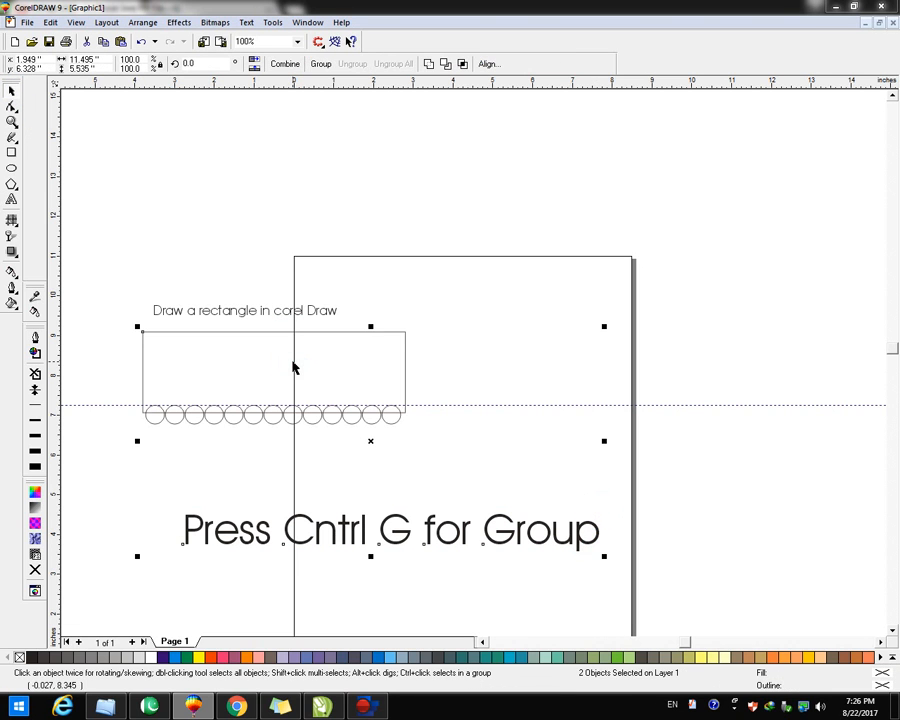
key(c)
click(596, 432)
key(F4)
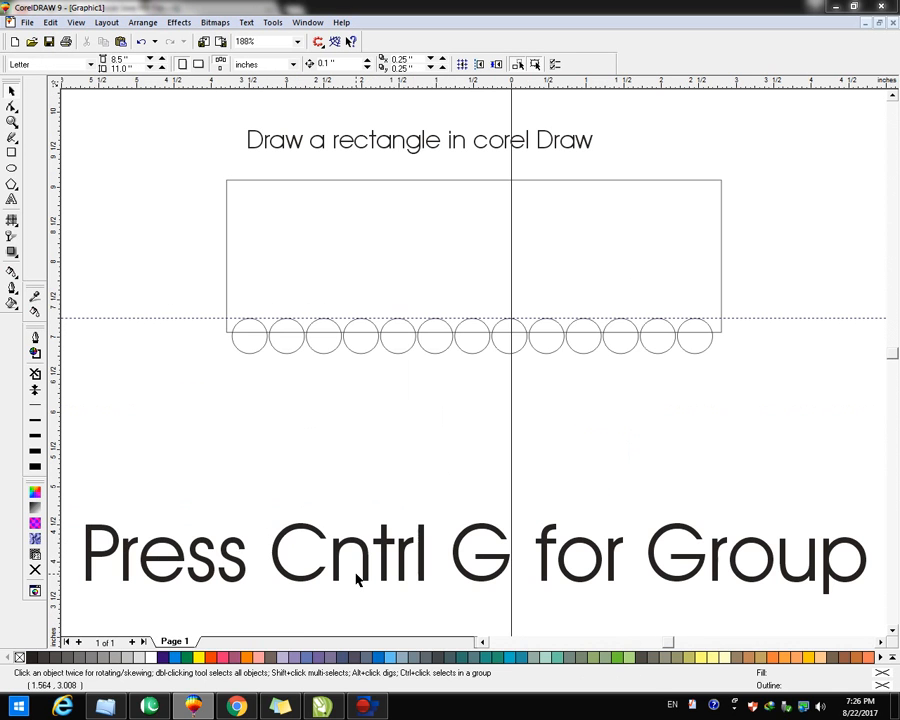
drag(463, 565, 500, 474)
key(Delete)
Weld the rectangle and the grouped circles into one shape with a scalloped bottom edge
click(392, 344)
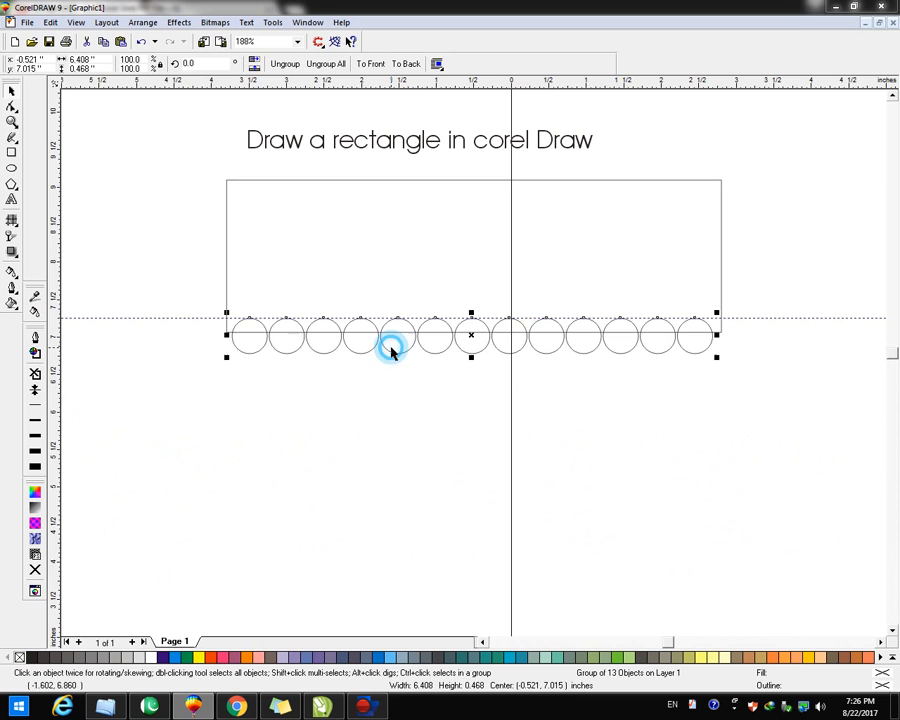
click(197, 205)
drag(209, 155, 796, 402)
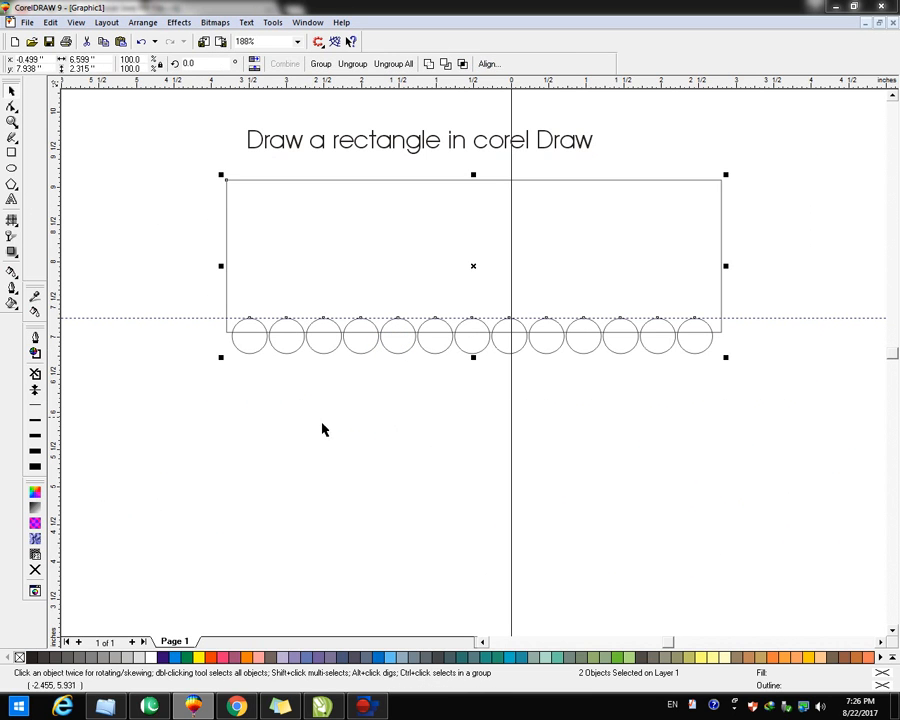
click(277, 428)
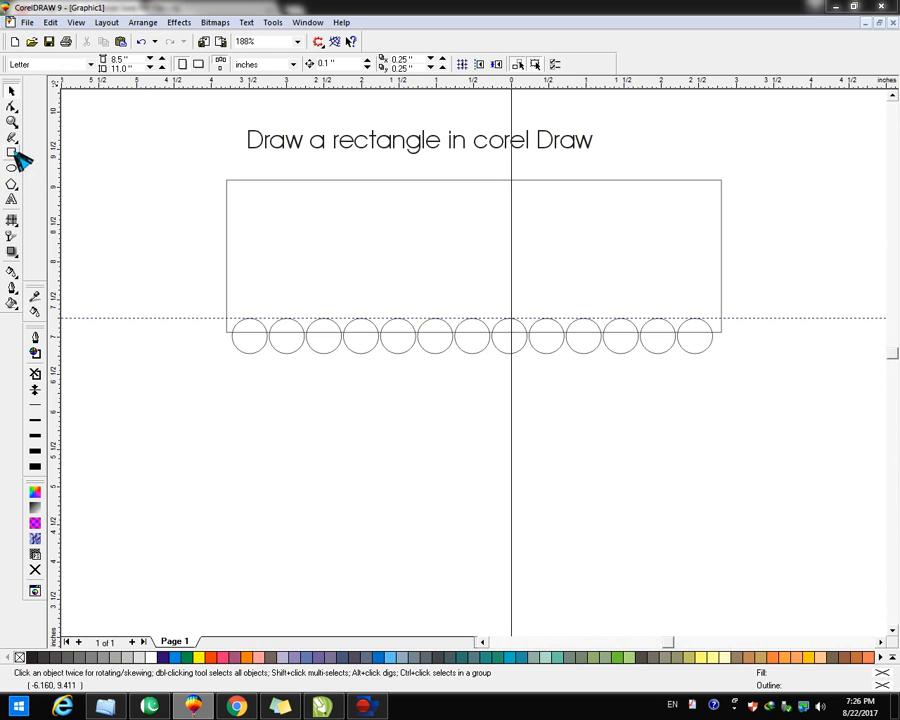
drag(579, 352, 762, 396)
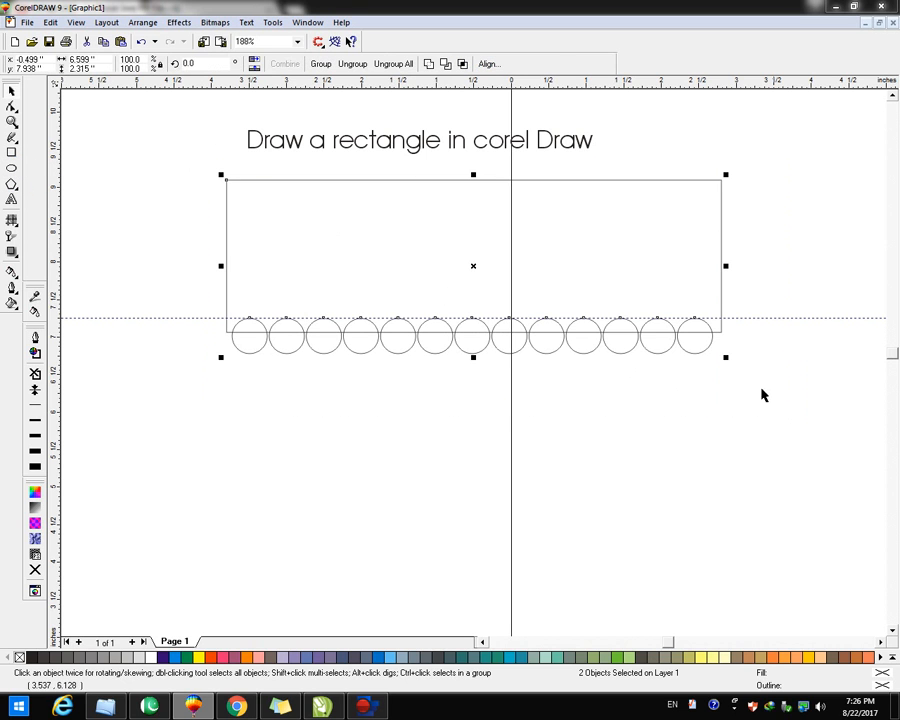
click(428, 64)
click(488, 494)
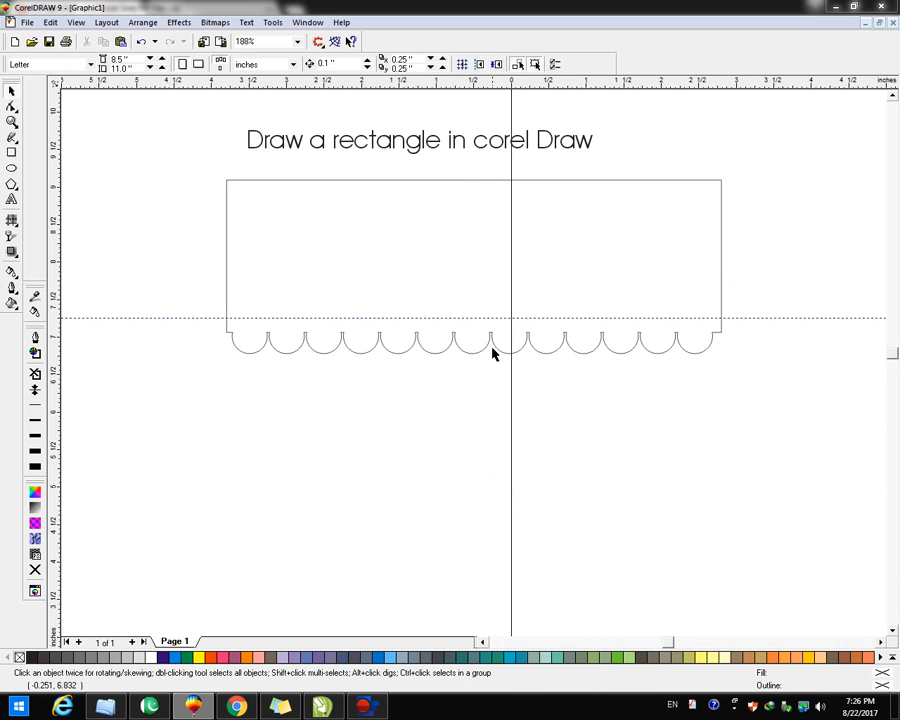
Move the welded shape up about 0.17 inches so the straight part of its bottom edge meets the guideline
mouse_move(496, 351)
mouse_down()
mouse_move(503, 427)
mouse_move(496, 341)
mouse_up()
click(519, 490)
click(503, 449)
click(351, 321)
click(331, 388)
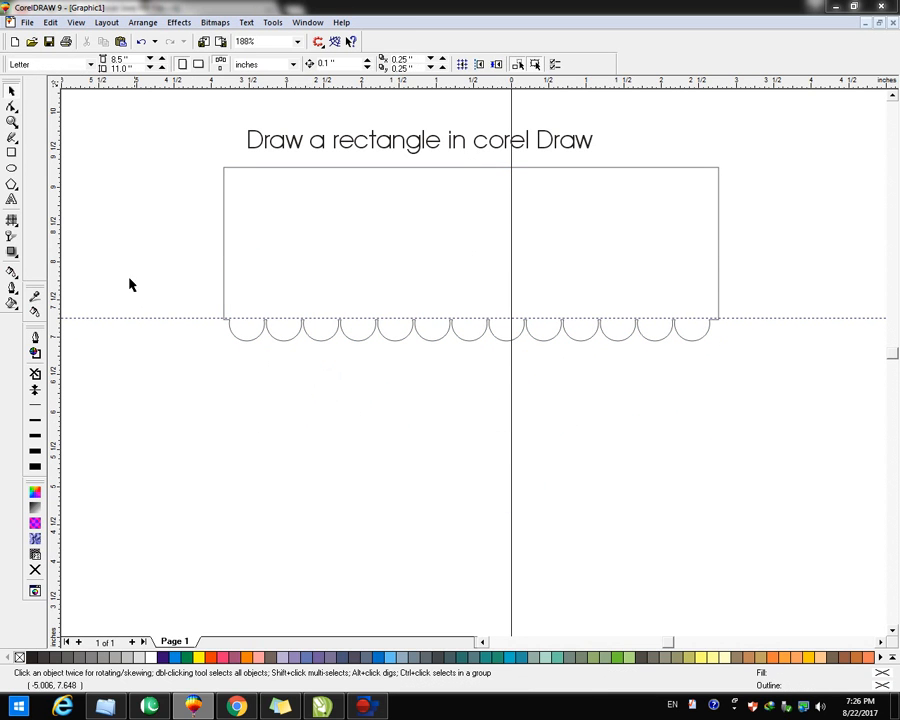
Add the artistic text "A beautiful Shape is ready" inside the scalloped shape
click(12, 199)
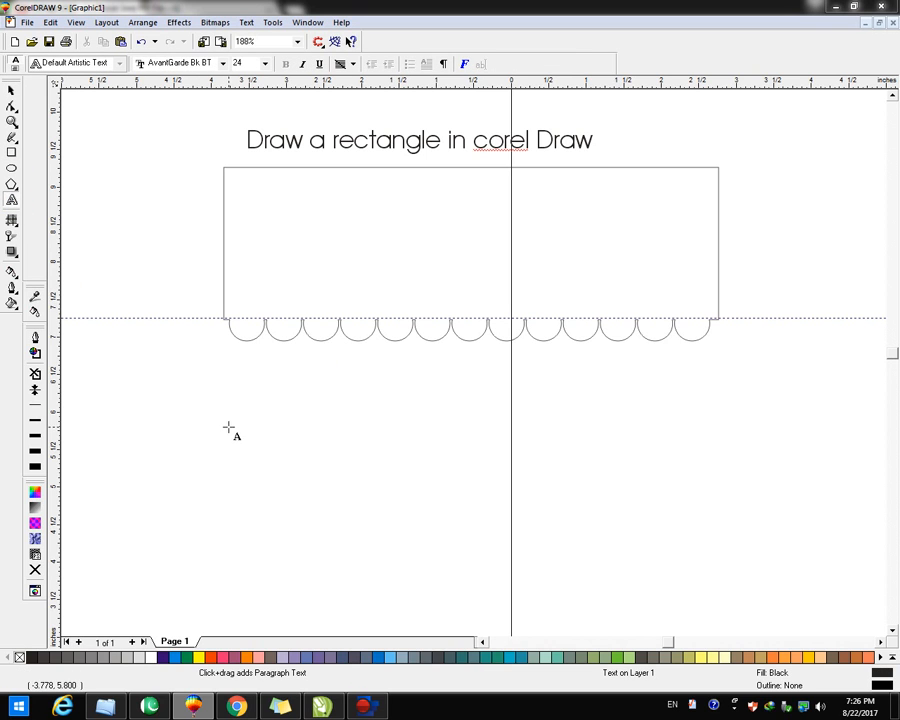
click(254, 250)
text(A beautiful Shape is ready)
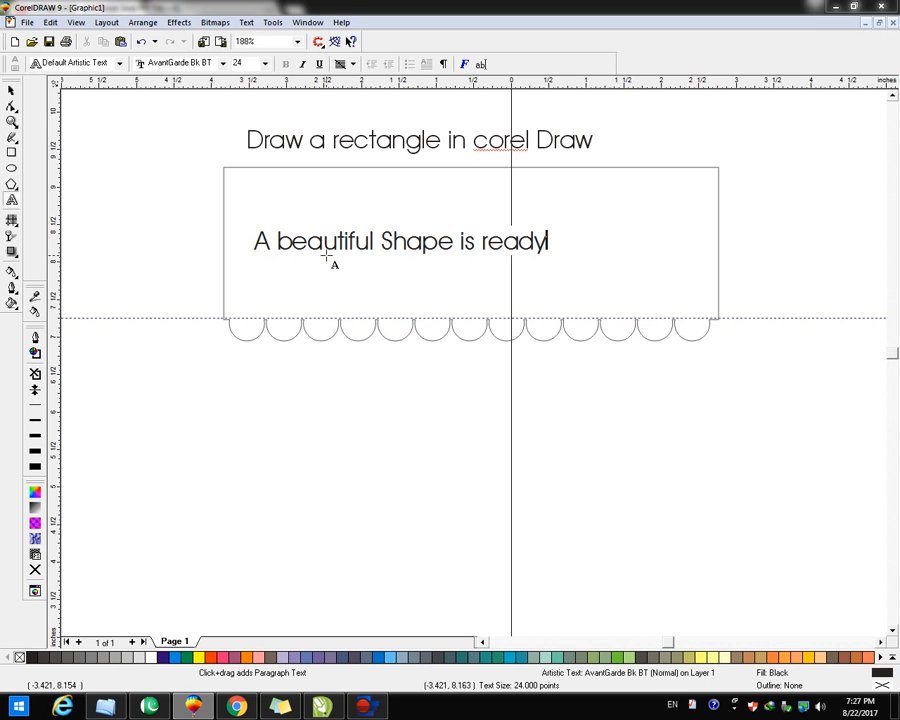
click(11, 90)
click(67, 102)
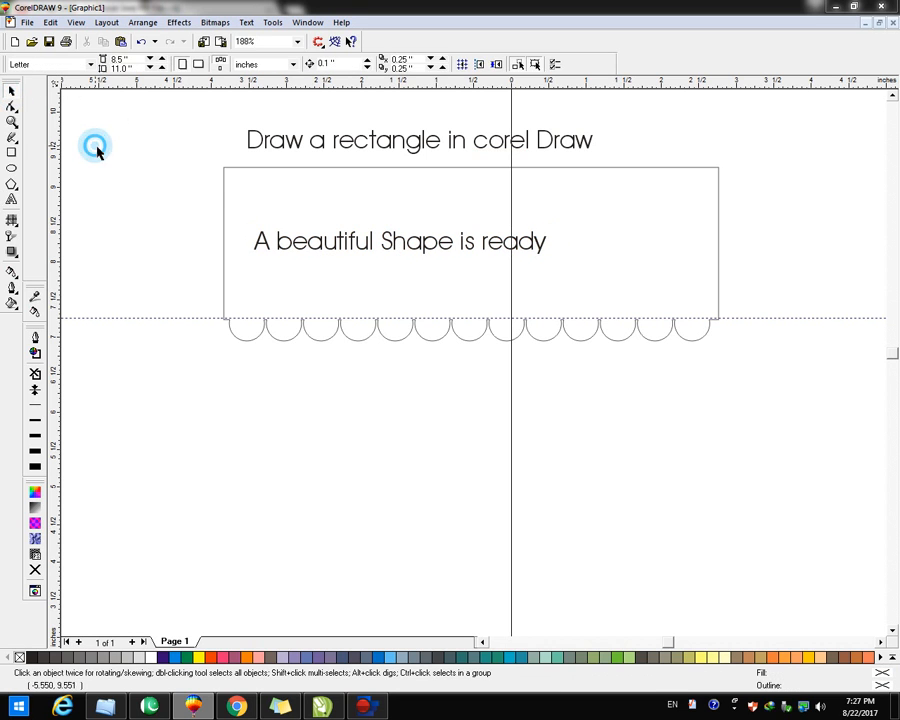
Apply Deep Yellow to both the fill and the outline of the scalloped shape
click(593, 265)
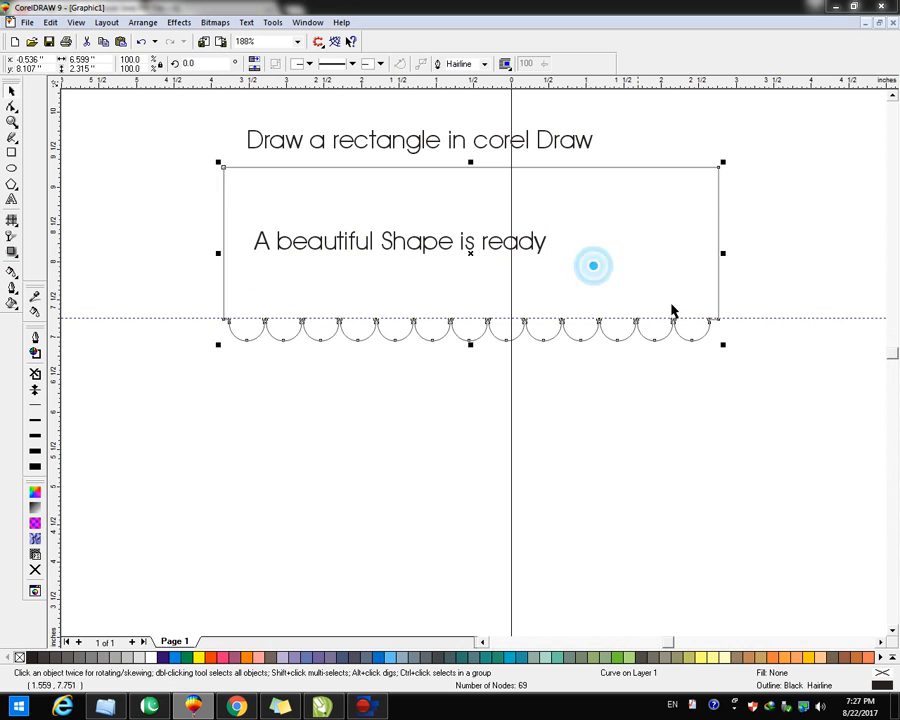
click(812, 658)
right_click(812, 658)
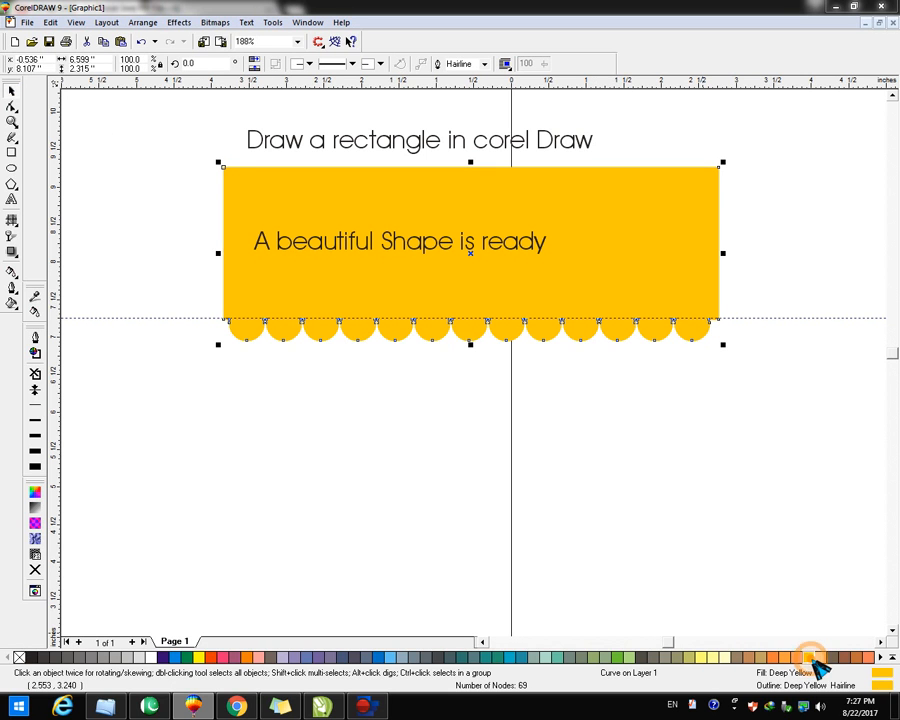
Enlarge the "A beautiful Shape is ready" text to about 37.2 points and center it horizontally on the yellow shape
click(520, 250)
drag(553, 260, 700, 346)
shift+click(587, 313)
key(c)
click(573, 406)
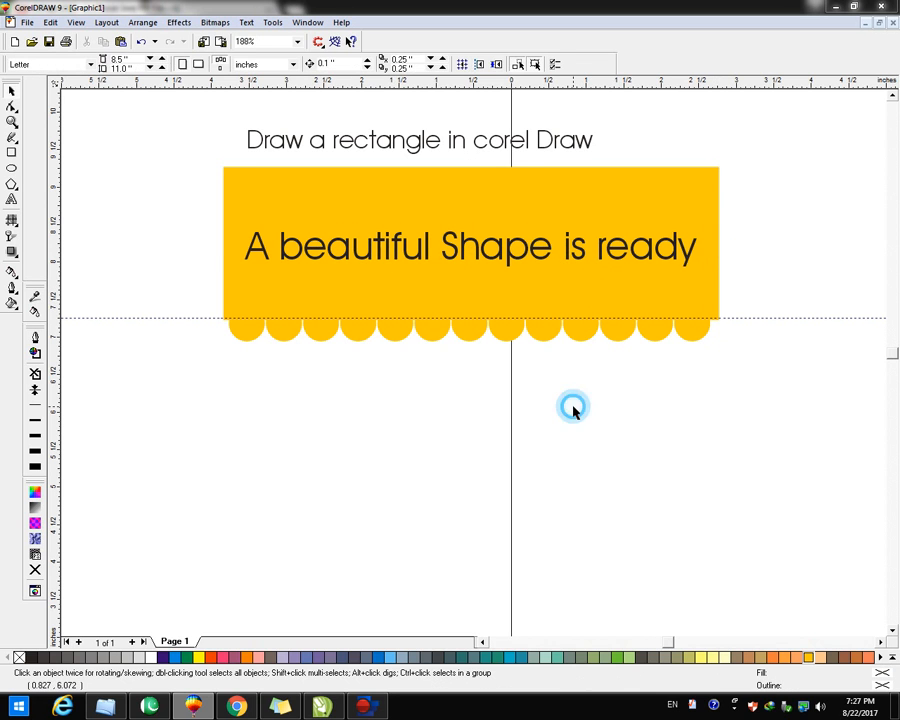
Change the font of the "A beautiful Shape is ready" text to Aharoni
click(495, 248)
click(500, 249)
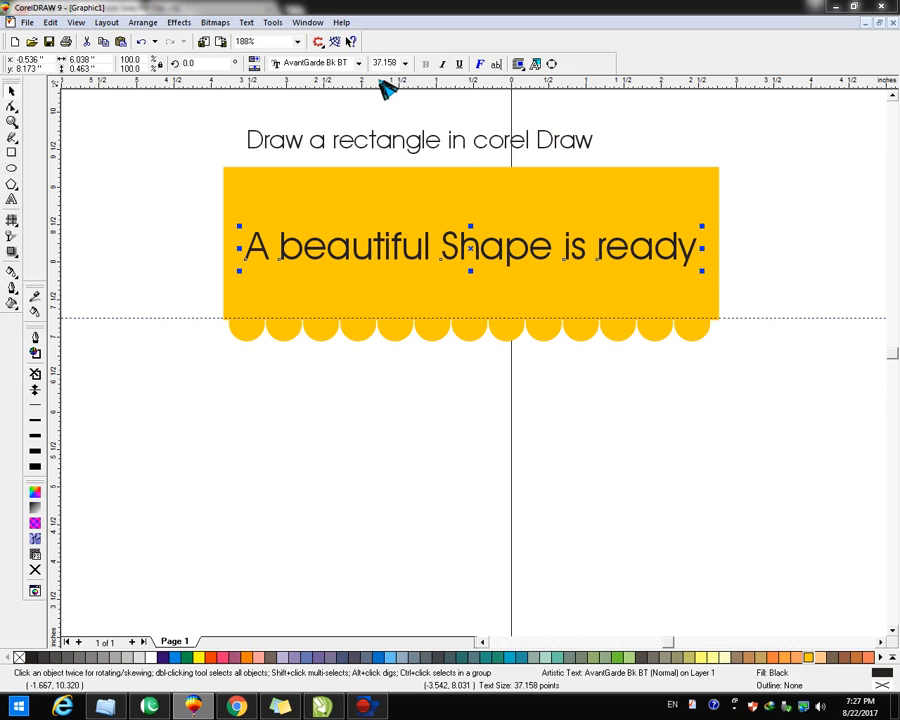
click(358, 63)
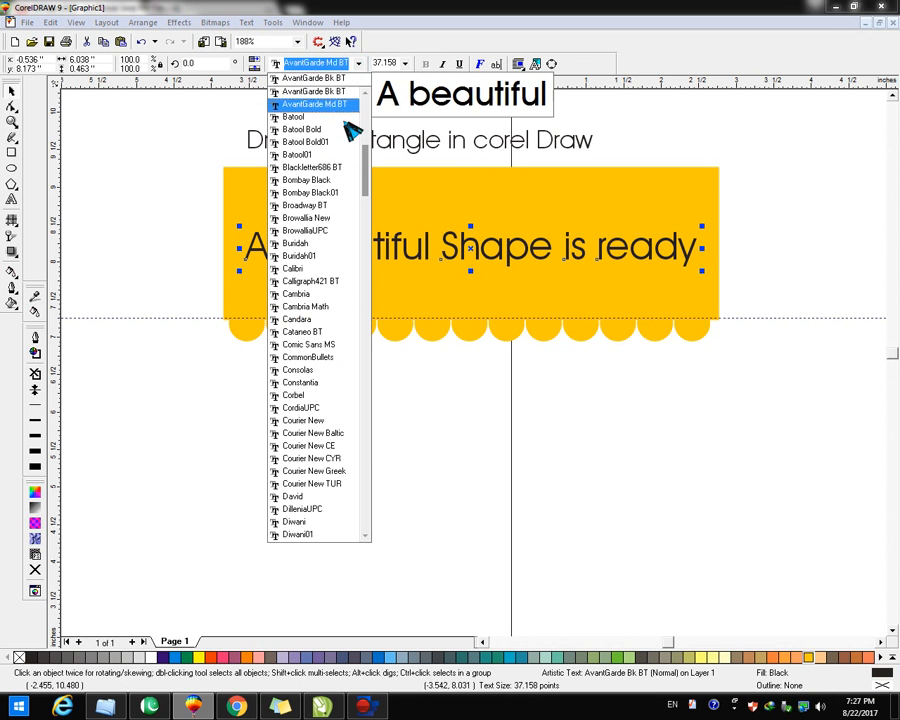
drag(364, 165, 365, 90)
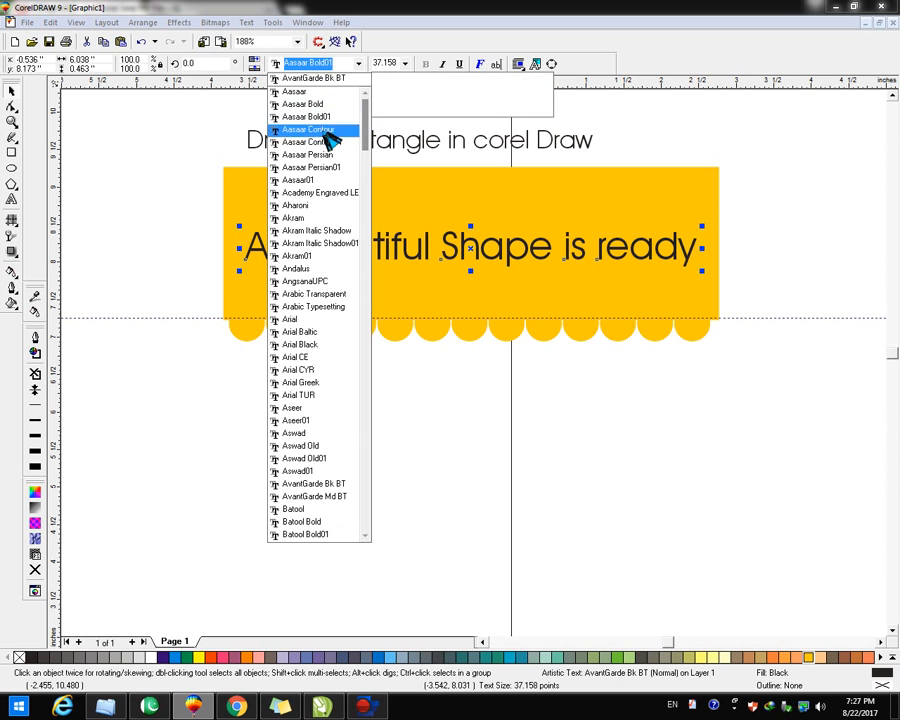
click(328, 205)
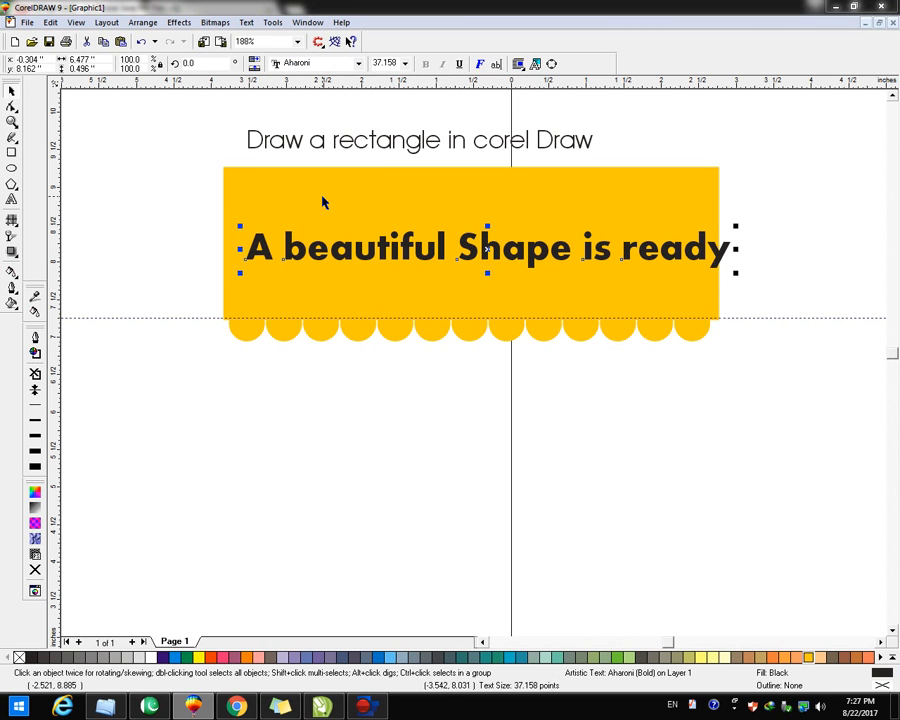
Center the "A beautiful Shape is ready" text horizontally on the yellow shape and shrink it to about 29.7 points
shift+click(322, 202)
key(e)
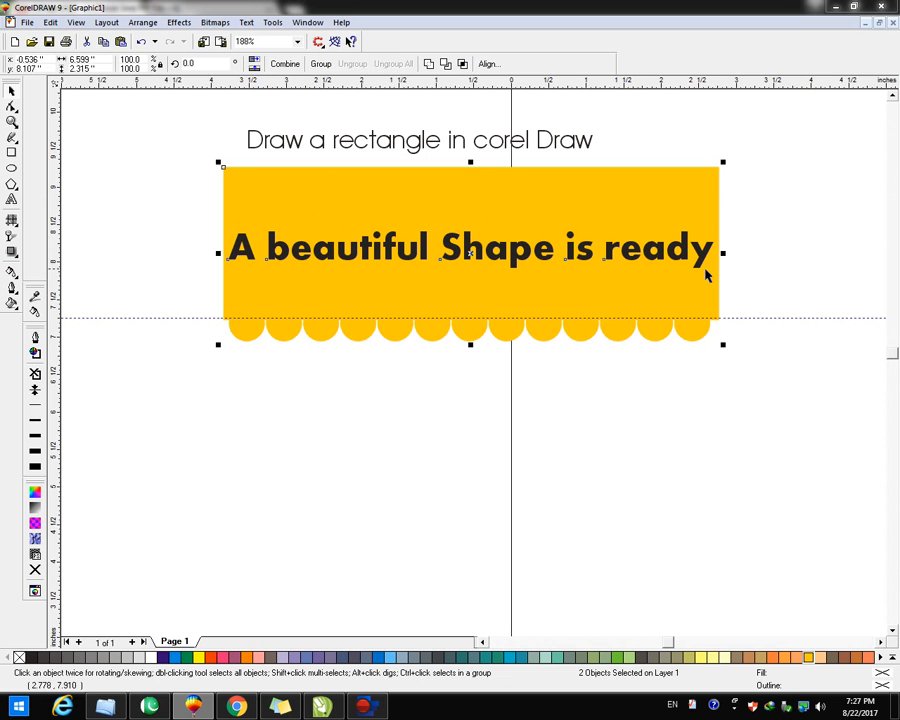
click(585, 388)
click(613, 258)
drag(721, 225, 714, 228)
click(838, 215)
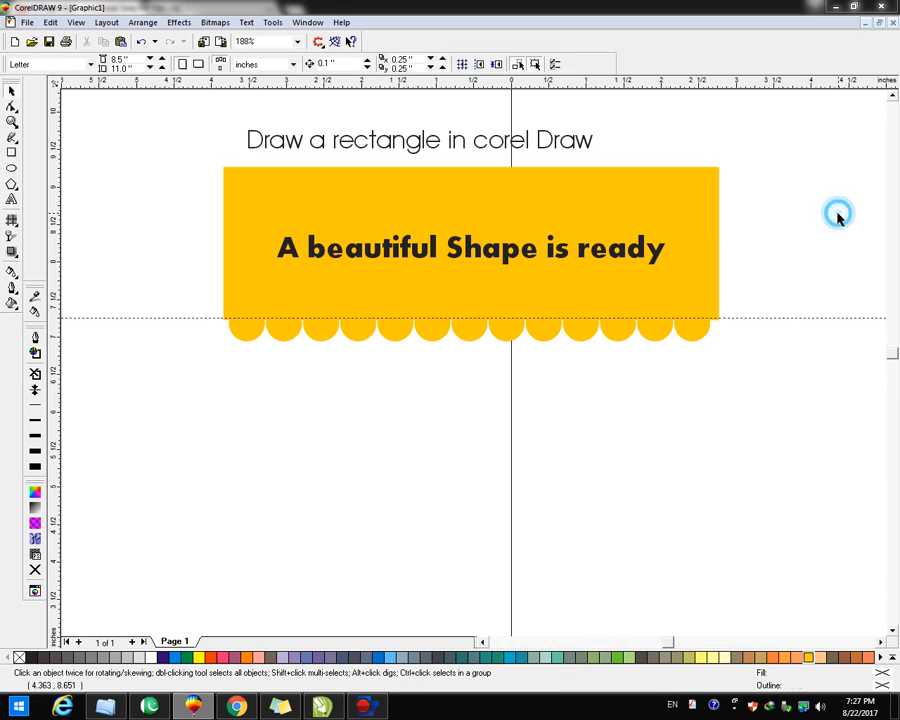
Enlarge the centered "A beautiful Shape is ready" text evenly to about 34.8 points
click(583, 257)
shift+click(668, 229)
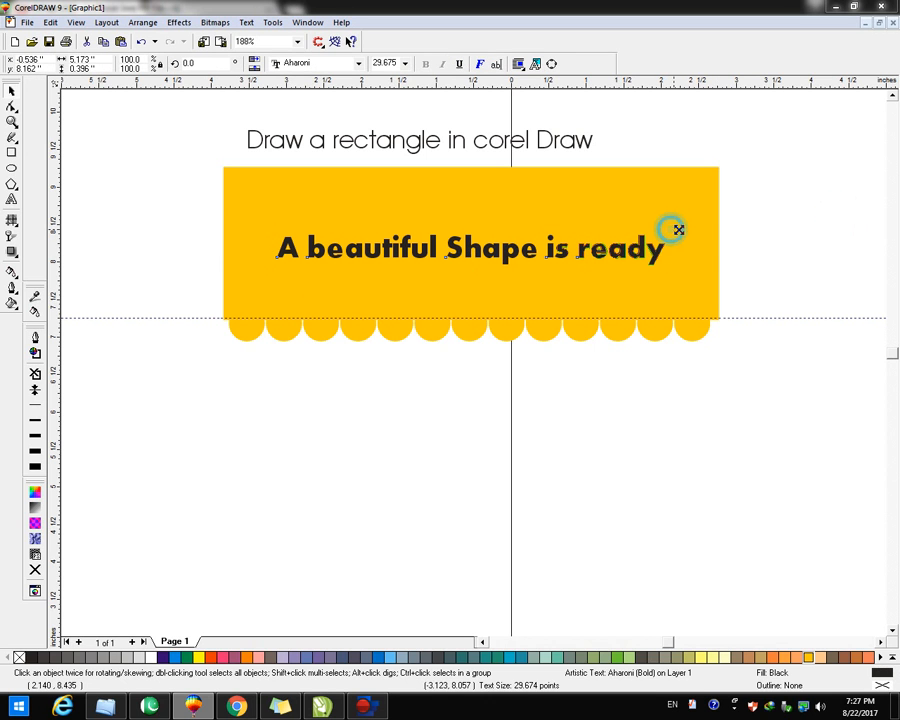
click(604, 400)
click(648, 256)
drag(669, 229, 700, 230)
click(768, 225)
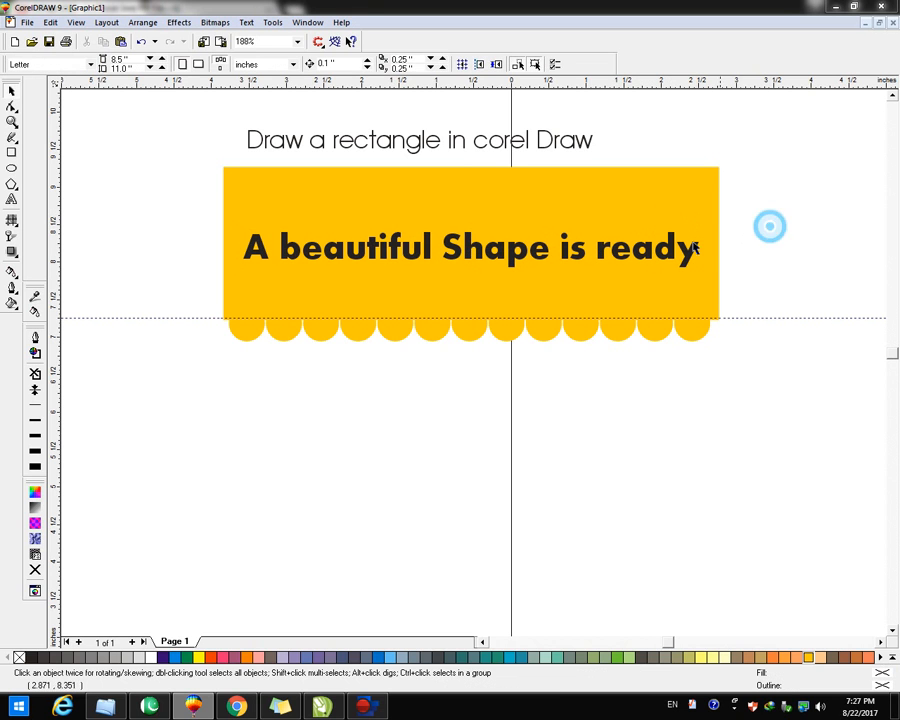
Apply a custom linear fountain fill from orange-red to dark blue to the "A beautiful Shape is ready" text, angled about -85 degrees
click(526, 249)
click(35, 507)
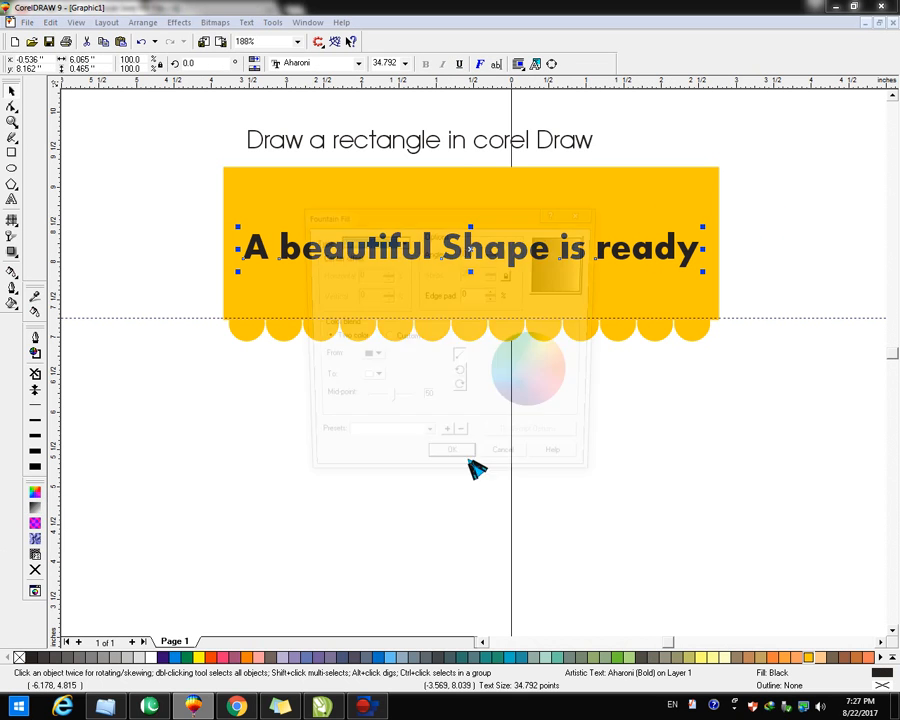
click(387, 339)
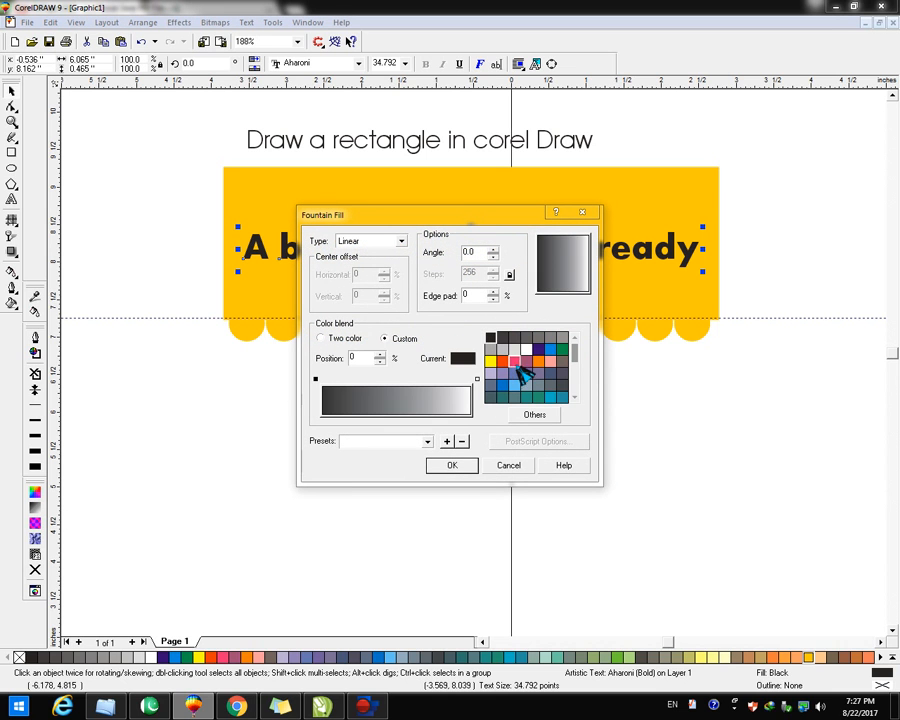
click(503, 360)
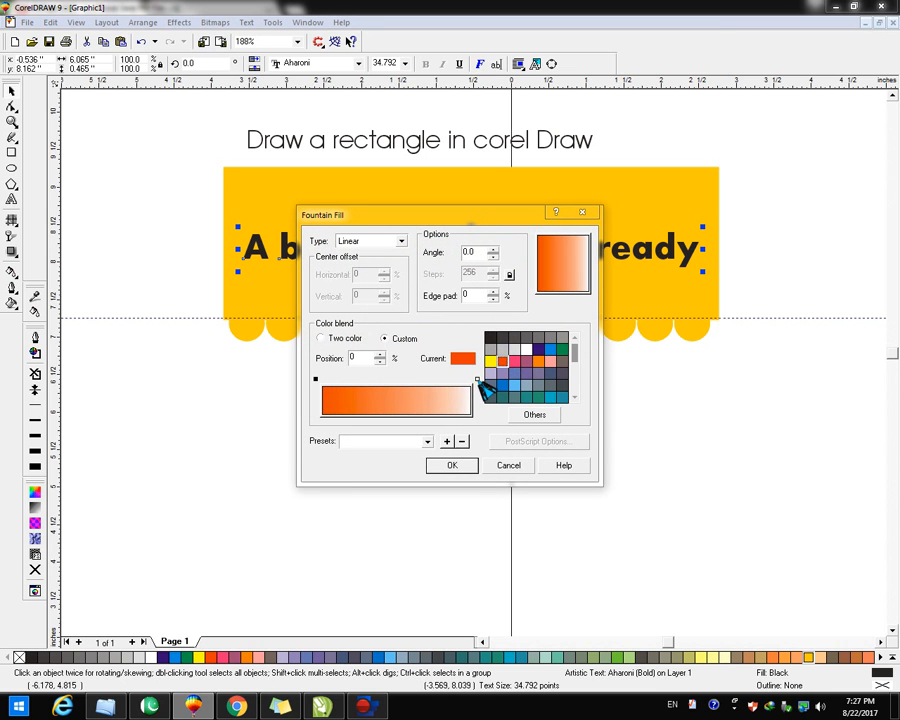
click(477, 380)
click(538, 348)
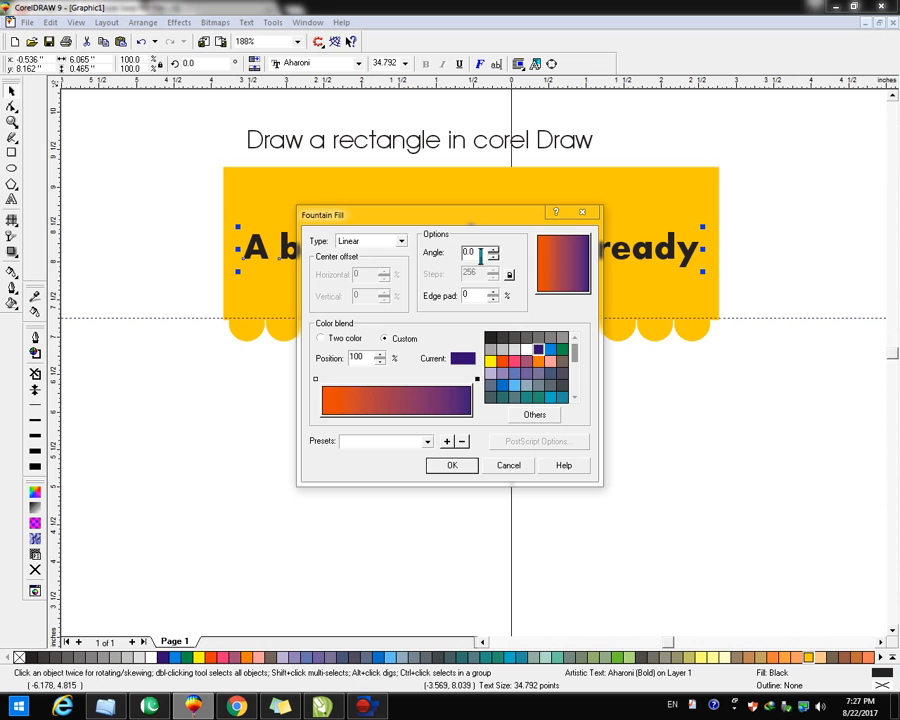
drag(493, 254, 494, 254)
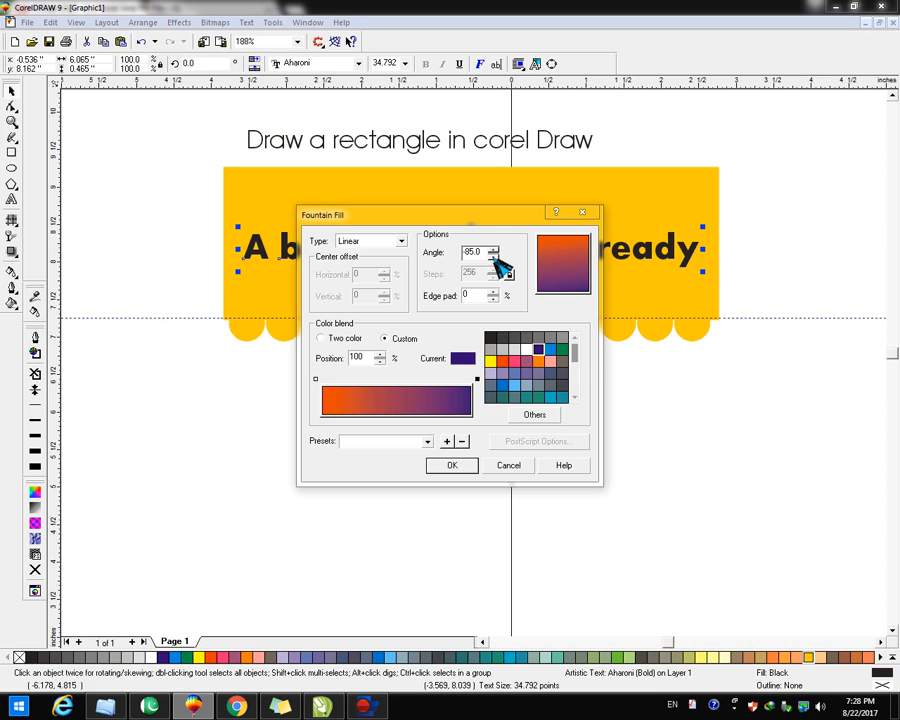
click(447, 467)
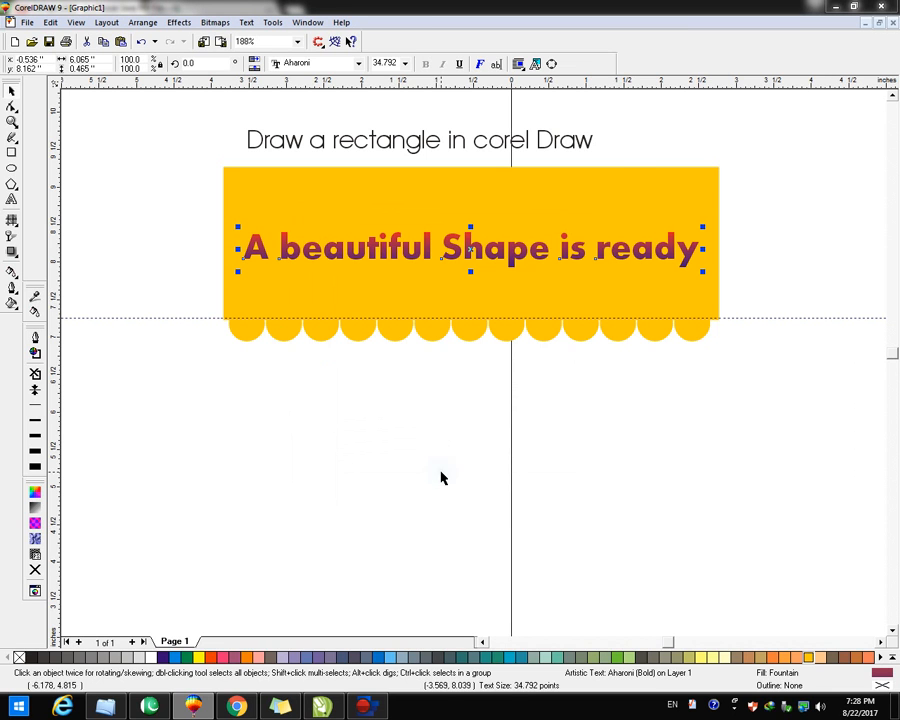
Give the gradient text a white 2-point outline with rounded corners and line caps, placed behind the fill and scaled with the image
right_click(150, 658)
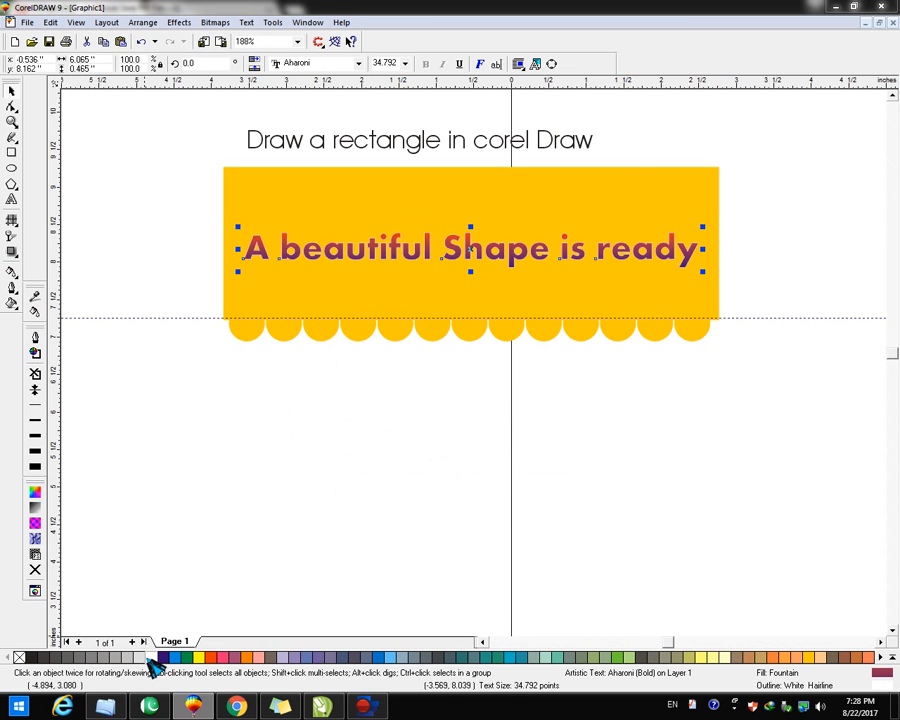
key(F12)
drag(350, 279, 280, 281)
key(BackSpace)
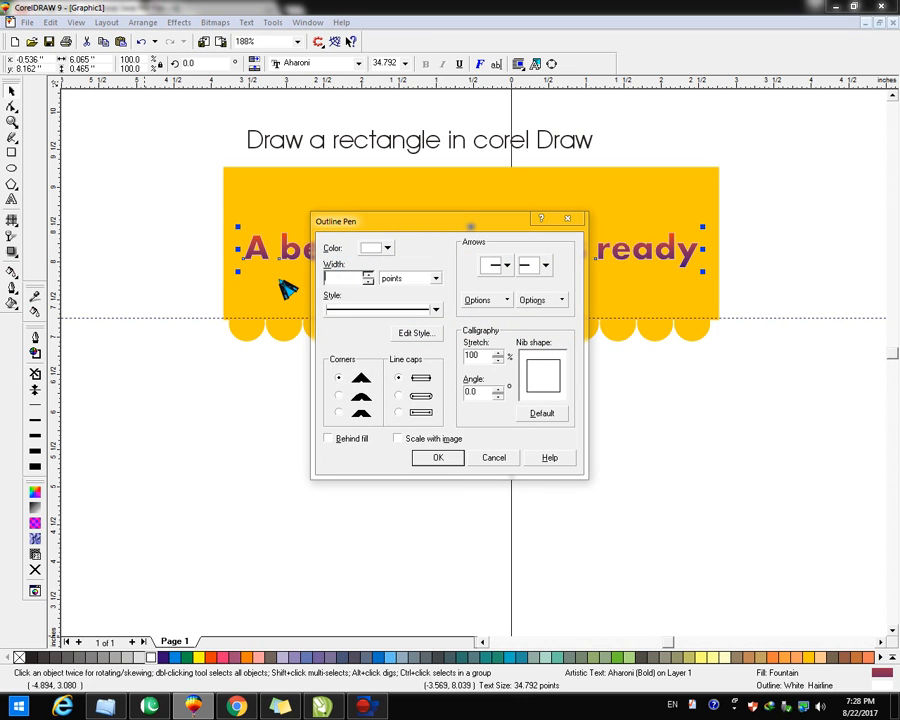
text(2)
click(338, 396)
click(345, 439)
click(400, 439)
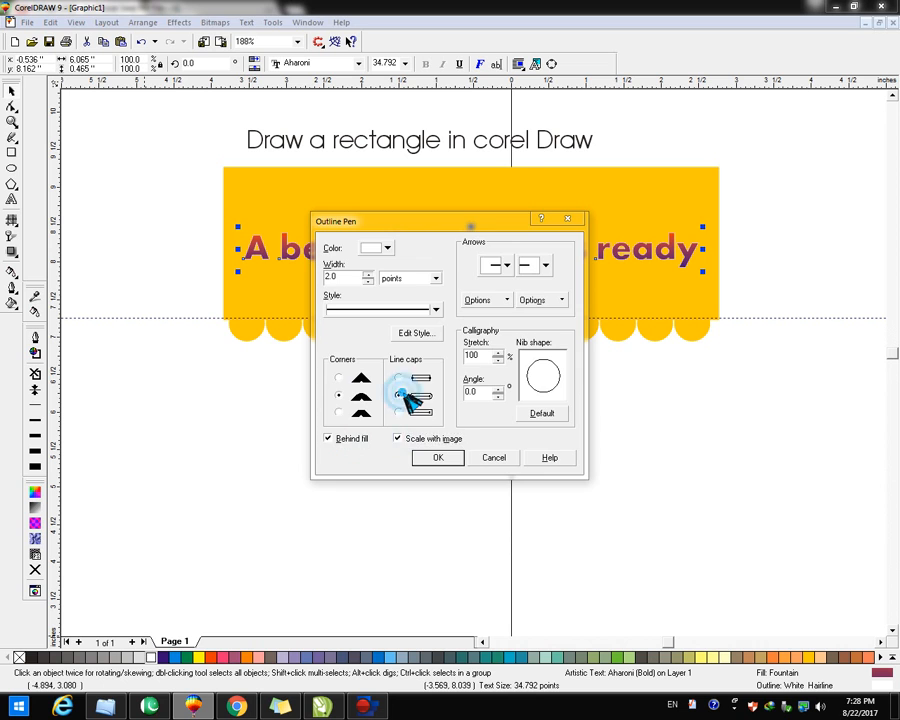
key(Return)
Set the outline width of the gradient text to 4 points
key(F12)
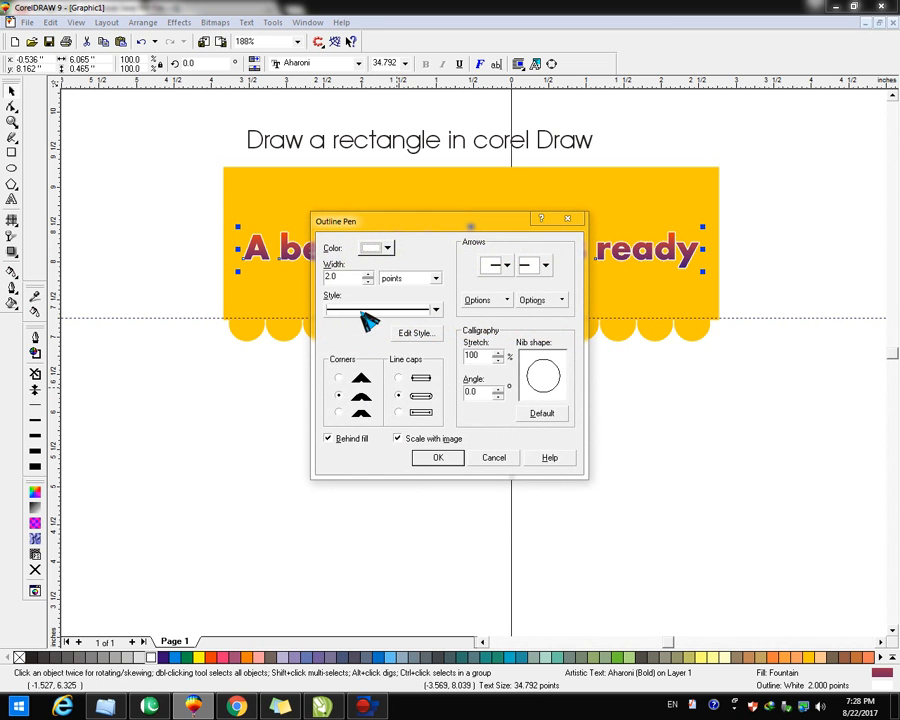
drag(345, 281, 322, 288)
key(BackSpace)
text(4)
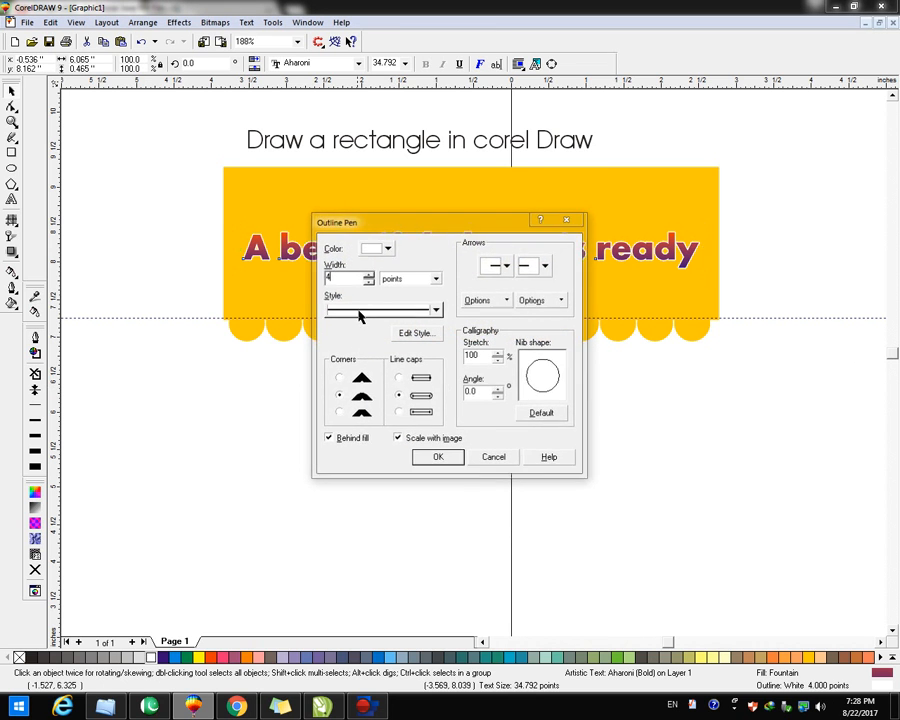
key(Return)
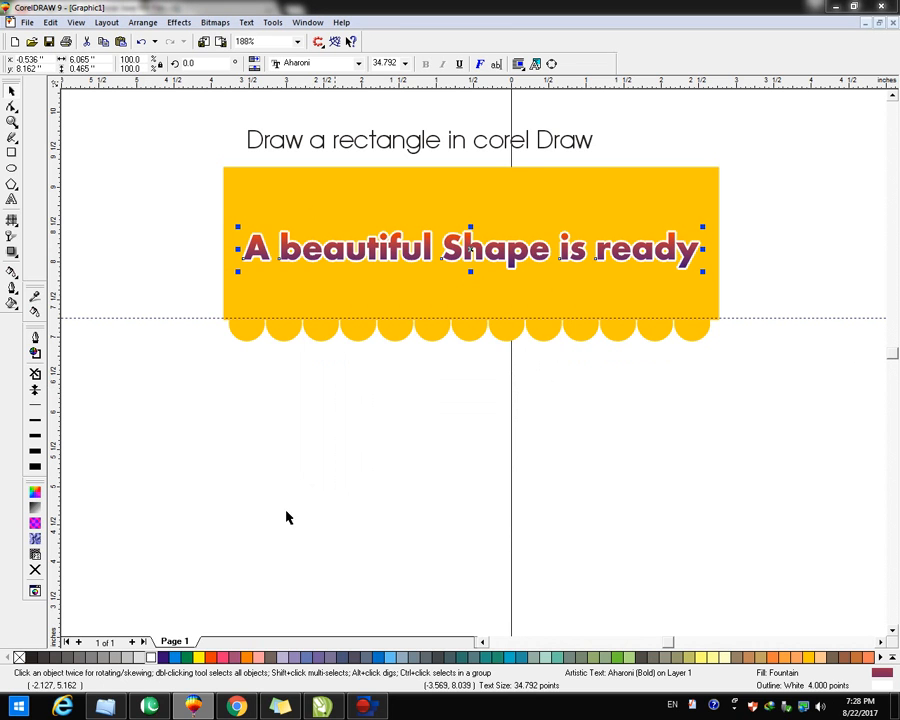
Try several outline colors, including Green and Purple, on the gradient text and settle on Ice Blue
right_click(176, 657)
right_click(186, 657)
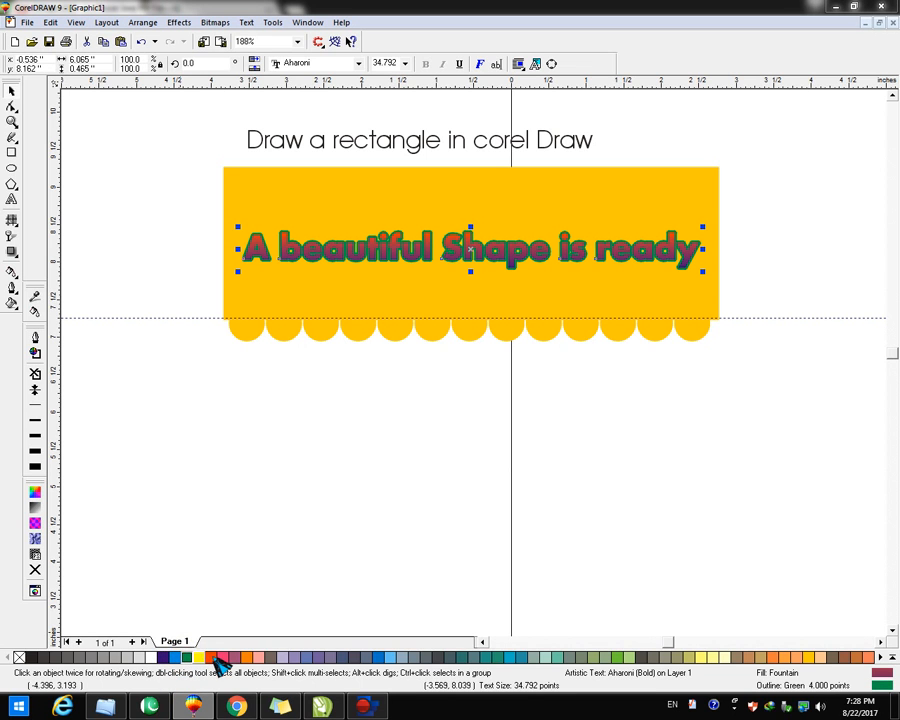
right_click(220, 657)
right_click(235, 657)
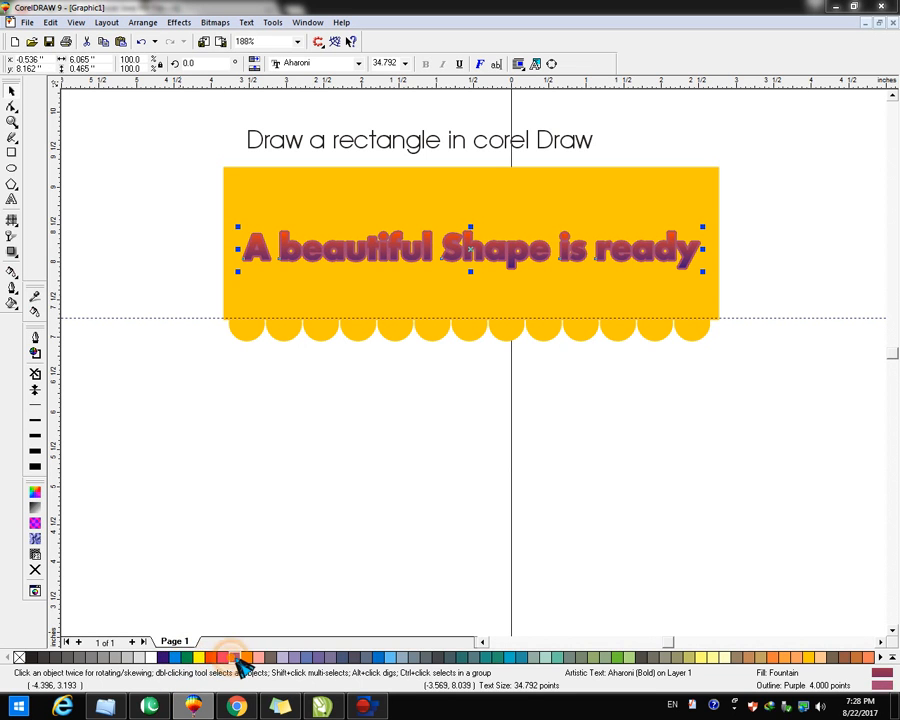
right_click(391, 657)
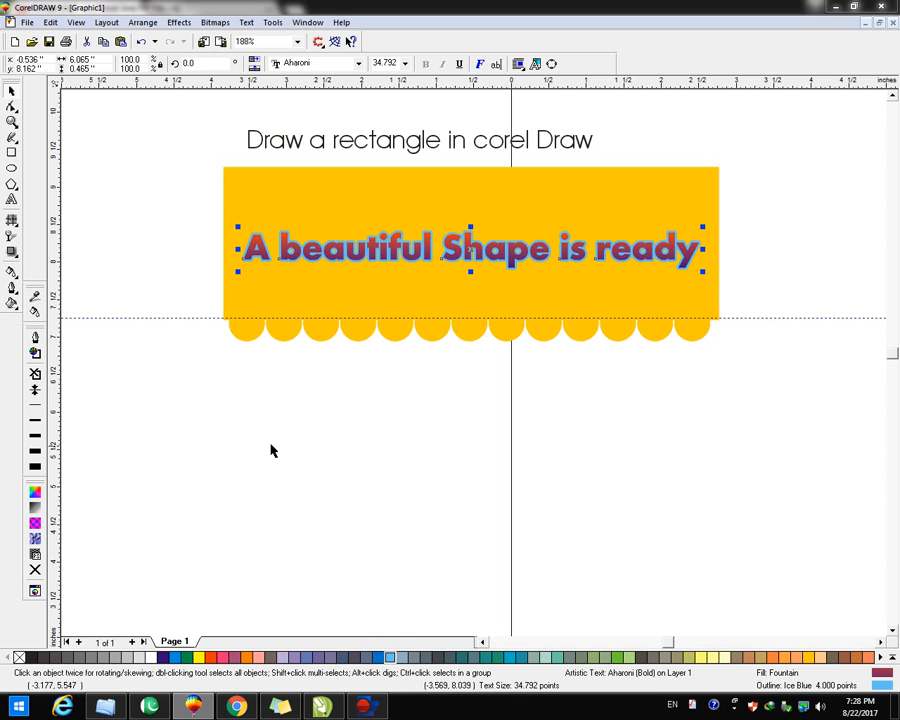
Examine the finished yellow banner and its outlined text up close
key(F2)
drag(199, 157, 742, 368)
click(755, 367)
click(545, 620)
click(585, 474)
click(281, 523)
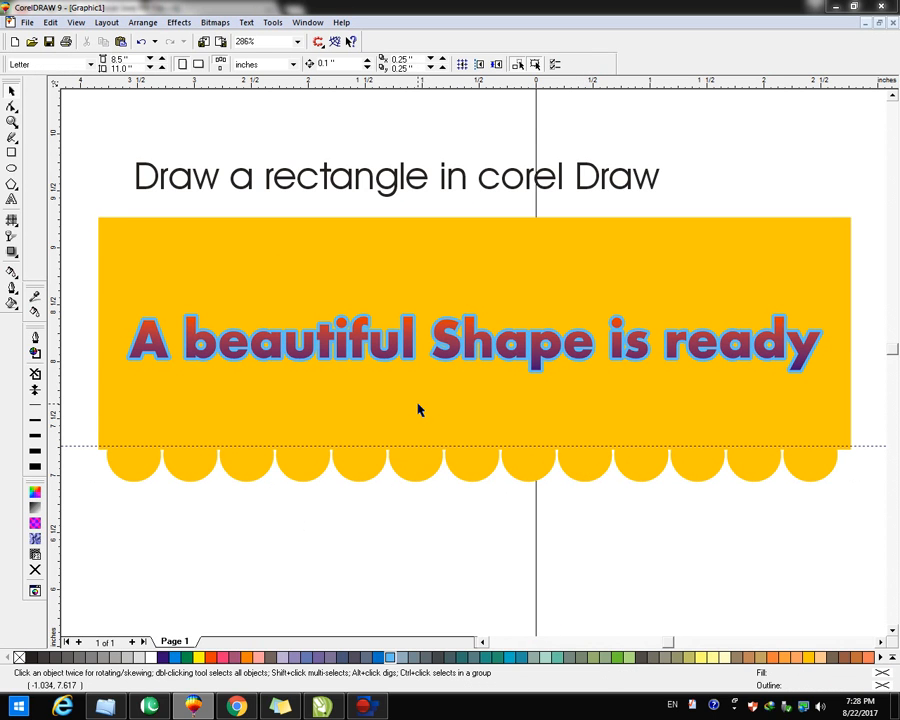
key(F3)
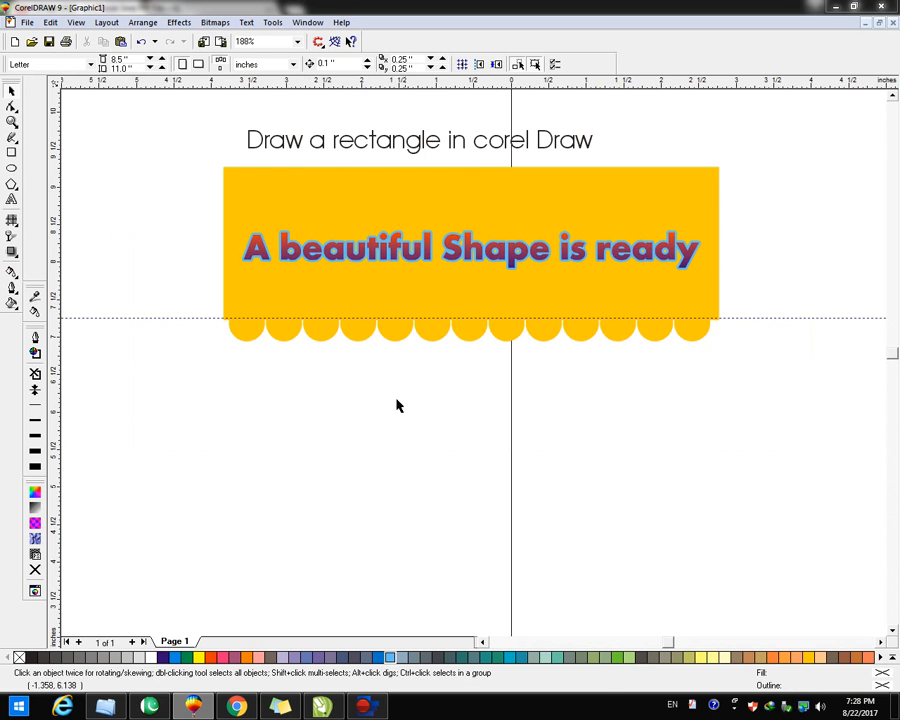
Add the artistic text "Next" below the yellow banner and enlarge it to about 104 points
click(12, 200)
click(316, 395)
text(Next)
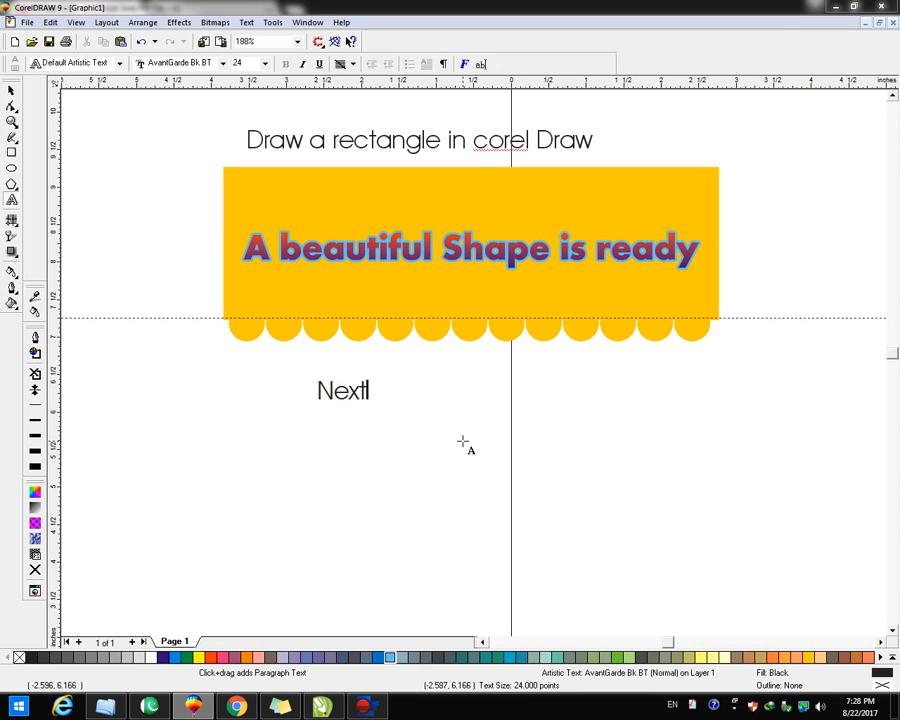
click(13, 89)
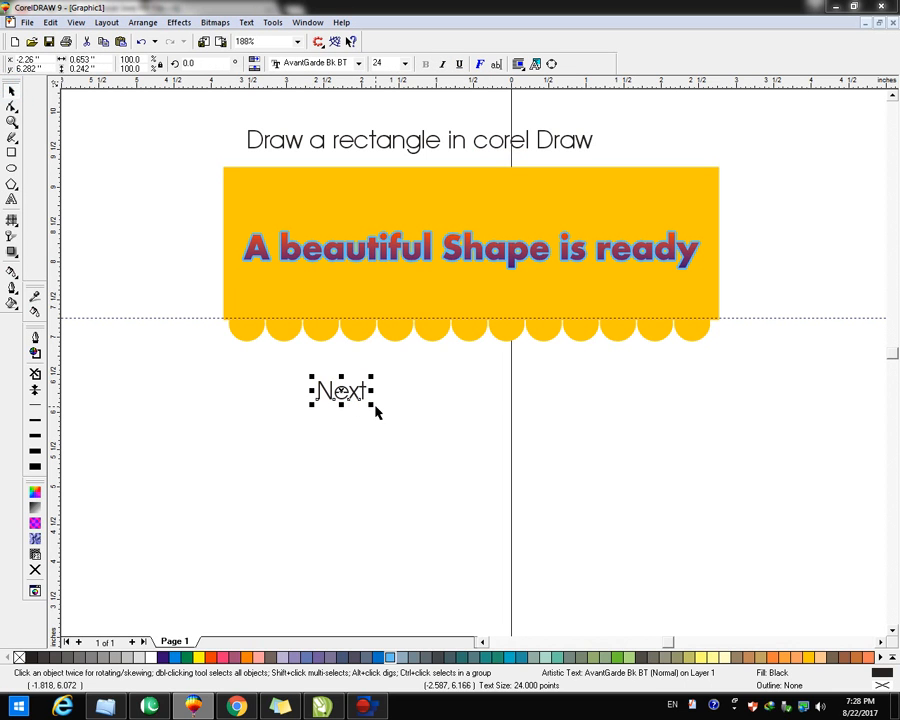
drag(372, 404, 530, 464)
drag(476, 426, 494, 385)
Move the "Draw a rectangle in corel Draw" heading and the yellow scalloped shape up the page
click(433, 145)
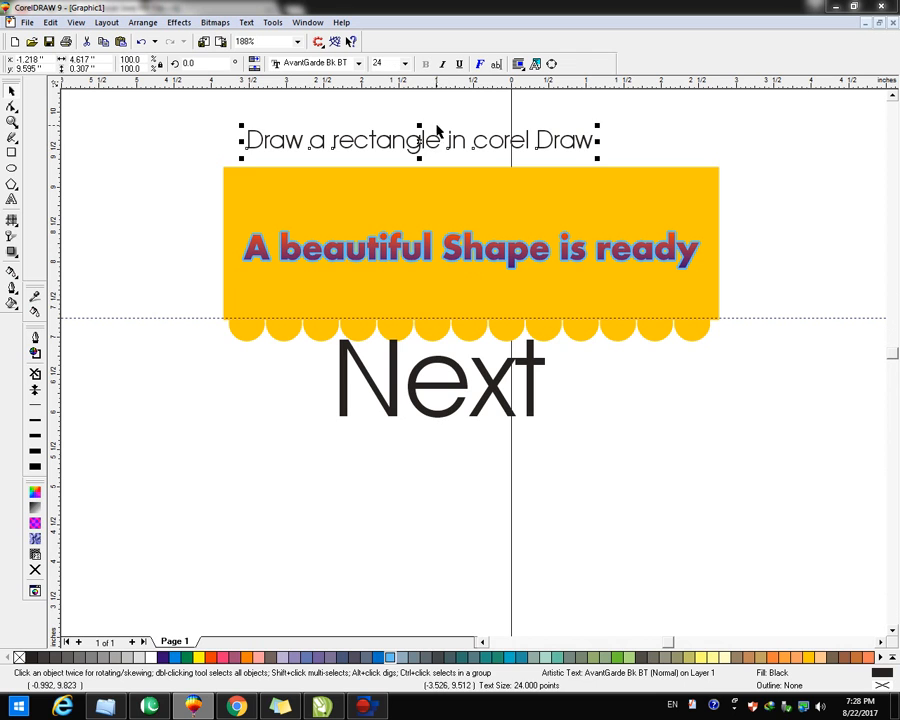
drag(418, 145, 451, 108)
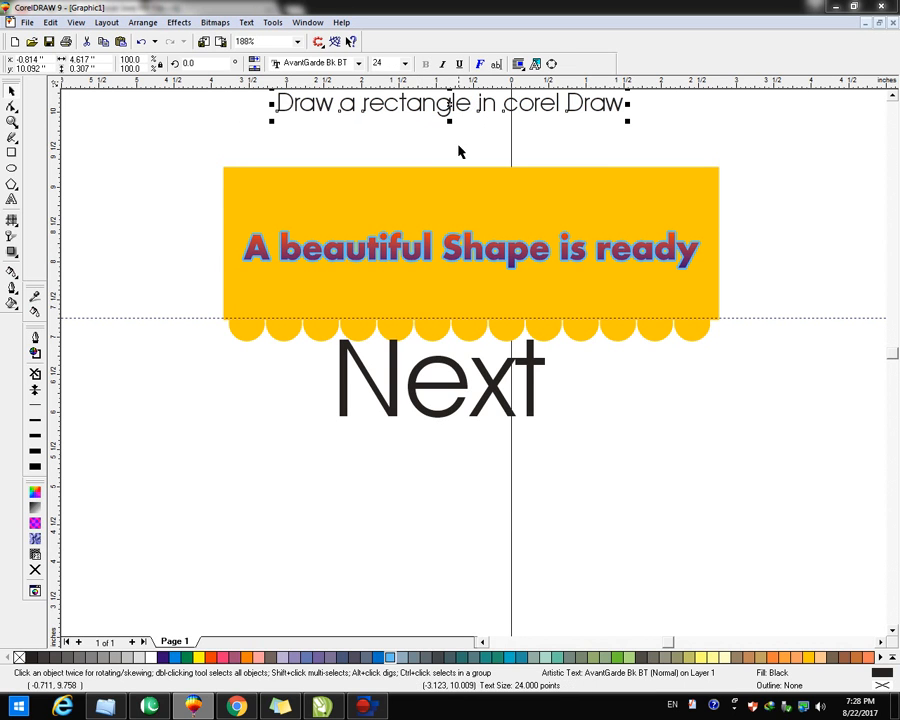
click(466, 188)
drag(470, 195, 476, 143)
Delete the "A beautiful Shape is ready" text and place "Next" on the yellow shape in its stead, centered horizontally
click(468, 252)
key(Delete)
drag(482, 378, 475, 227)
click(478, 468)
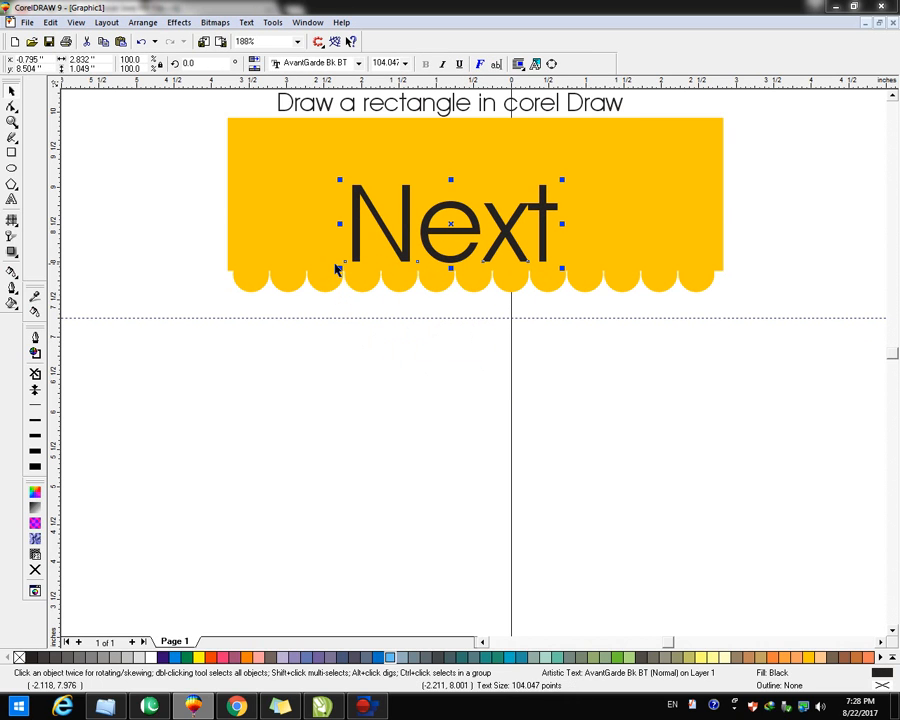
shift+click(308, 260)
key(c)
click(314, 442)
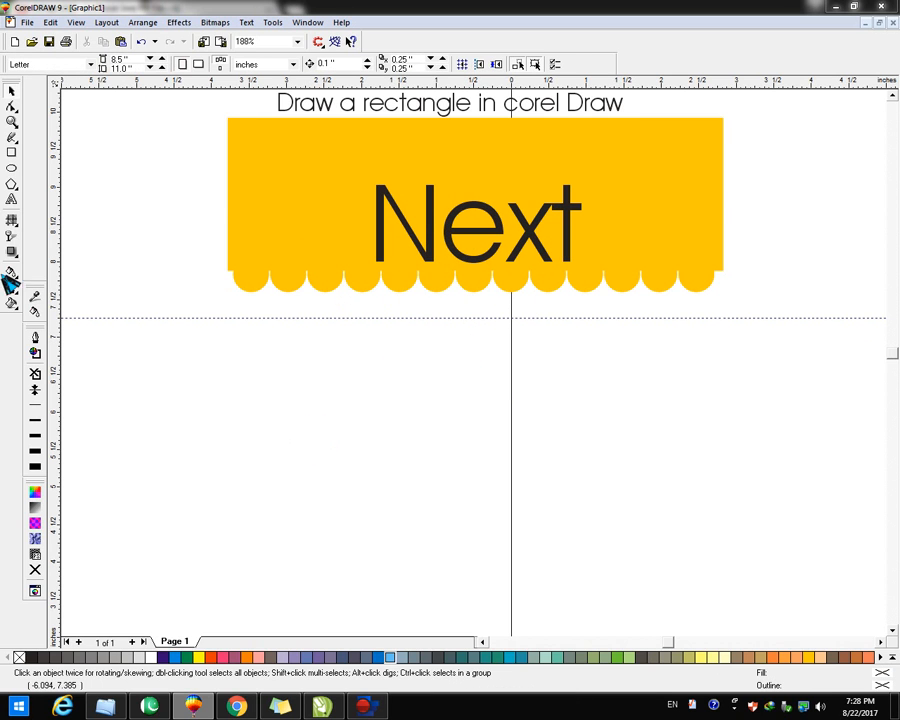
Draw a rectangle about 6.49 by 1.69 inches below the yellow banner
click(13, 152)
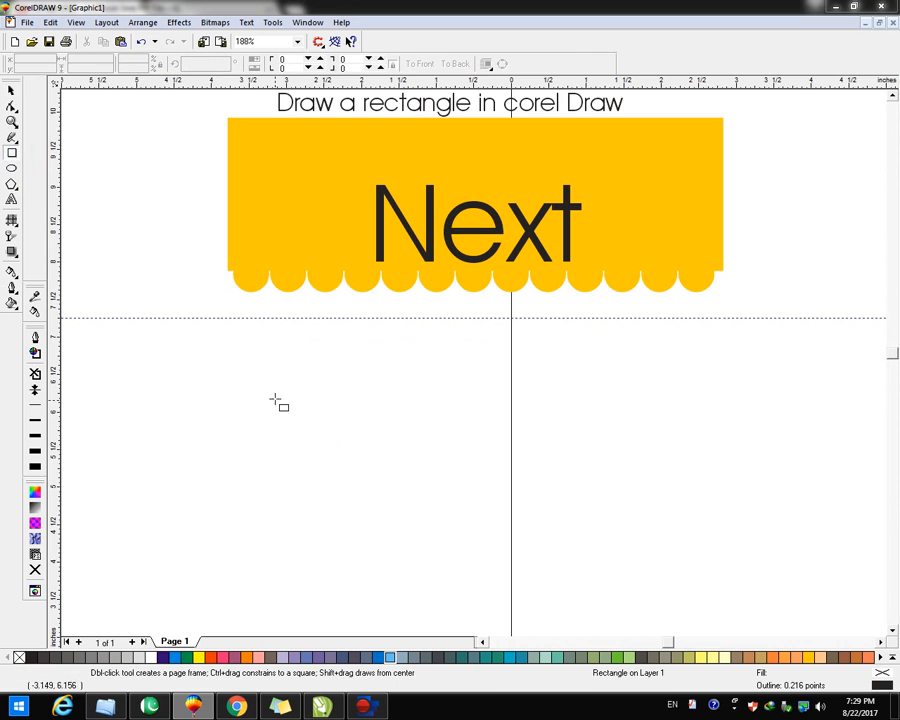
drag(225, 328, 711, 454)
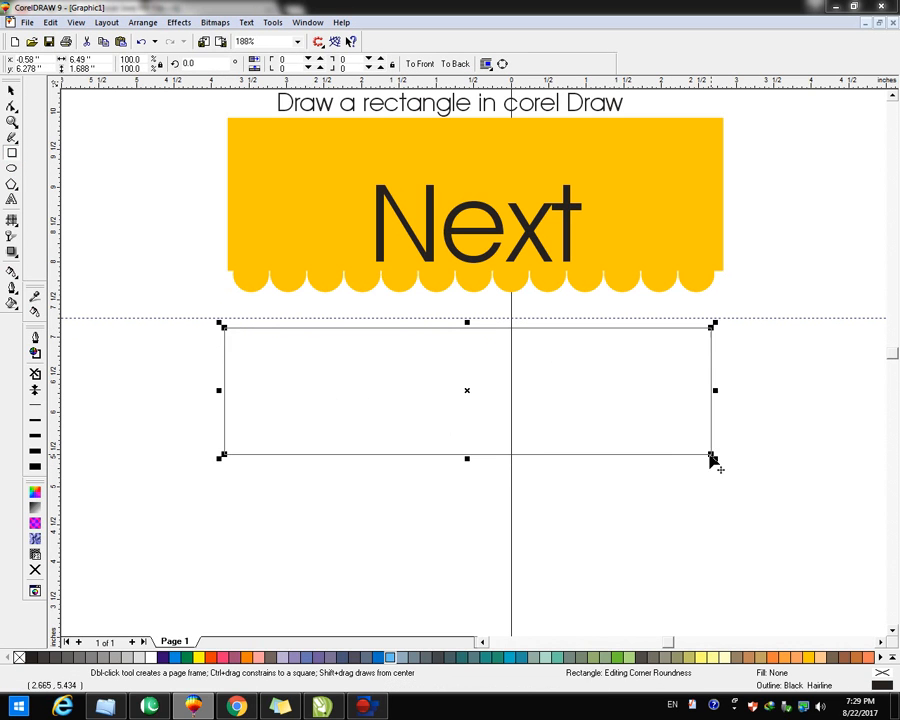
Try to build a row of narrow ellipses, about 0.24 by 0.61 inches, by repeating copies along the rectangle's bottom edge
click(13, 169)
drag(240, 434, 261, 486)
click(12, 90)
click(253, 459)
drag(253, 459, 273, 457)
right_click(273, 457)
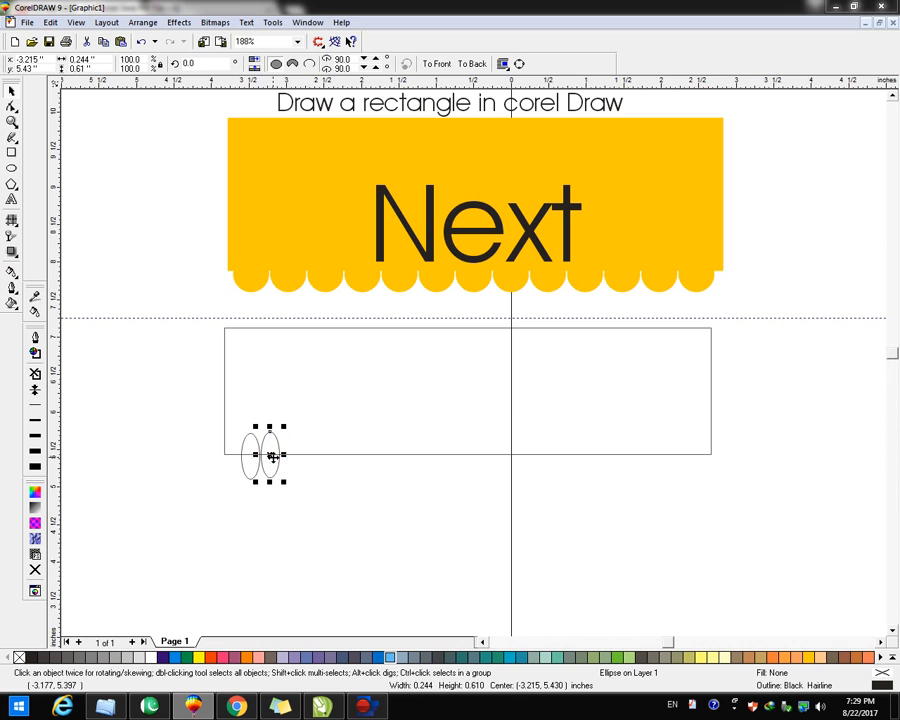
key(ctrl+r)
key(ctrl+r)
key(ctrl+r)
key(ctrl+r)
key(ctrl+r)
key(ctrl+r)
key(ctrl+r)
key(ctrl+r)
key(ctrl+r)
key(ctrl+r)
key(ctrl+r)
key(ctrl+r)
key(ctrl+r)
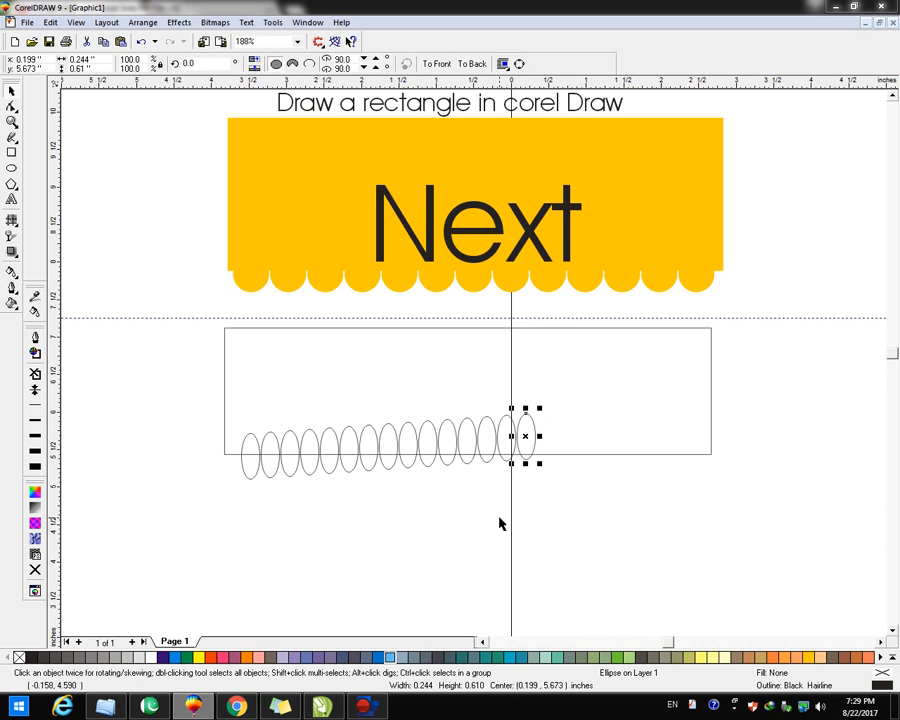
Delete the whole row of ellipses from the rectangle's bottom edge
click(564, 447)
drag(608, 527, 103, 383)
key(Delete)
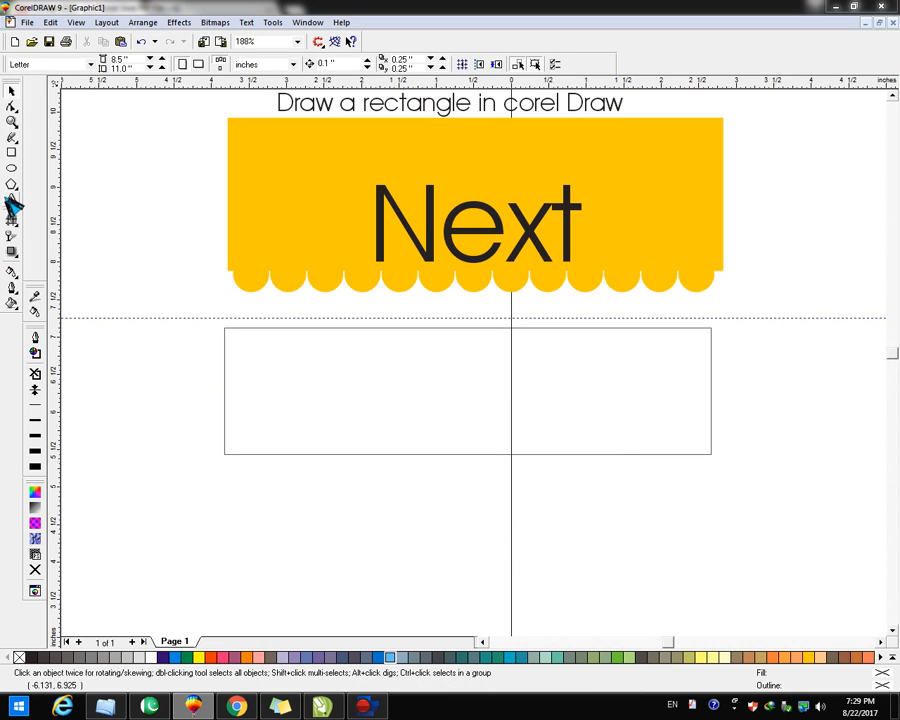
Draw an ellipse about 0.28 by 0.59 inches over the left end of the rectangle's bottom edge and move the horizontal guideline to its top
click(11, 169)
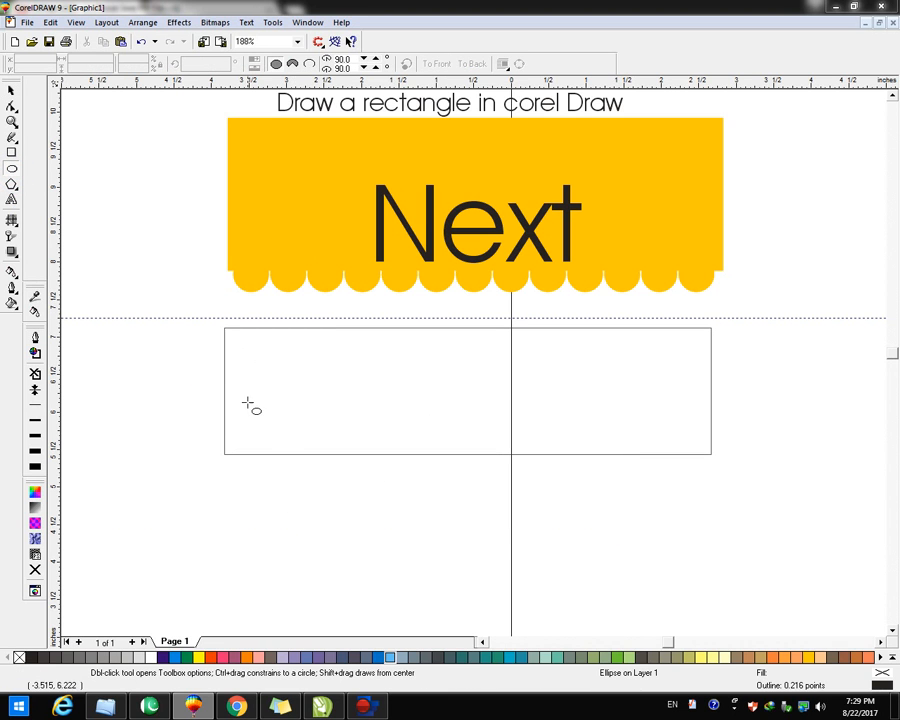
drag(240, 437, 265, 484)
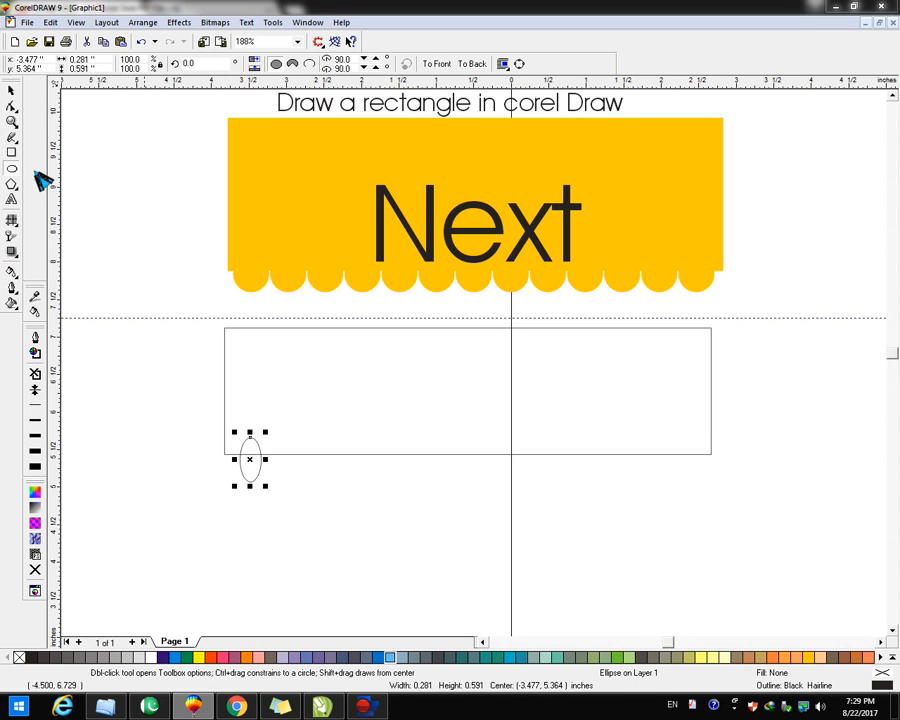
click(12, 91)
drag(374, 316, 354, 438)
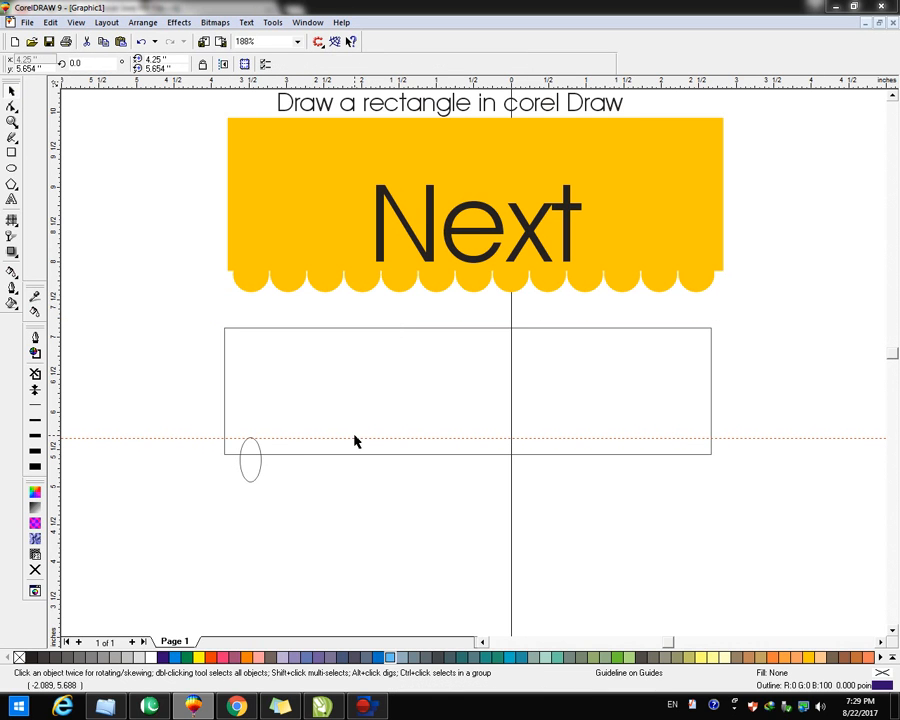
Place a copy of the narrow ellipse about 0.33 inches to its right along the rectangle's bottom edge
key(F2)
drag(200, 418, 758, 507)
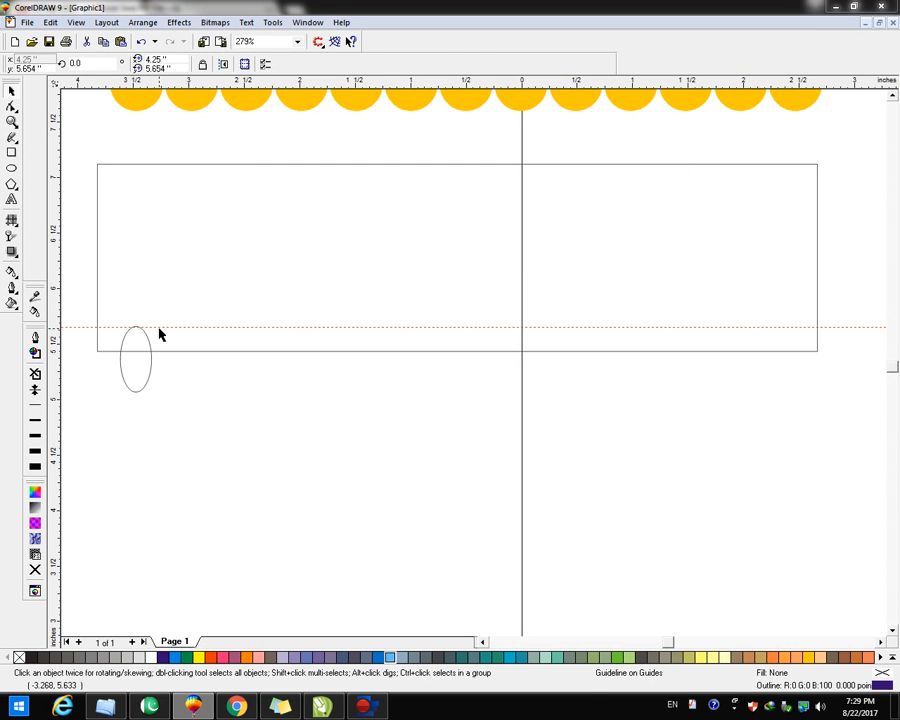
drag(146, 347, 173, 365)
click(242, 423)
click(144, 366)
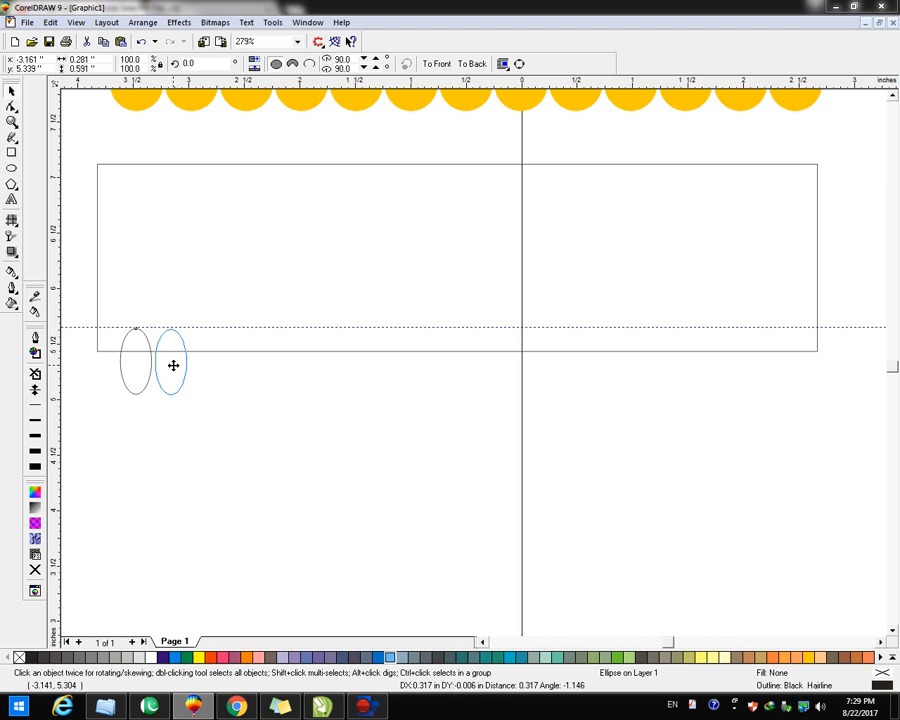
drag(173, 365, 175, 364)
right_click(176, 366)
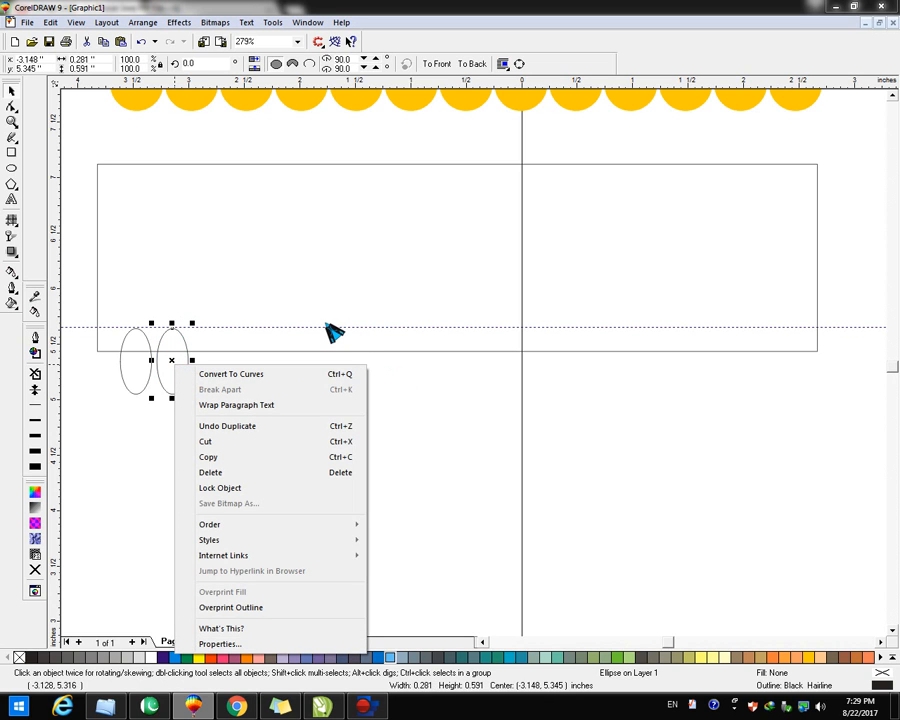
click(173, 350)
Repeat the ellipse duplication at equal spacing until 19 ellipses line the rectangle's whole bottom edge
key(ctrl+r)
key(ctrl+r)
key(ctrl+r)
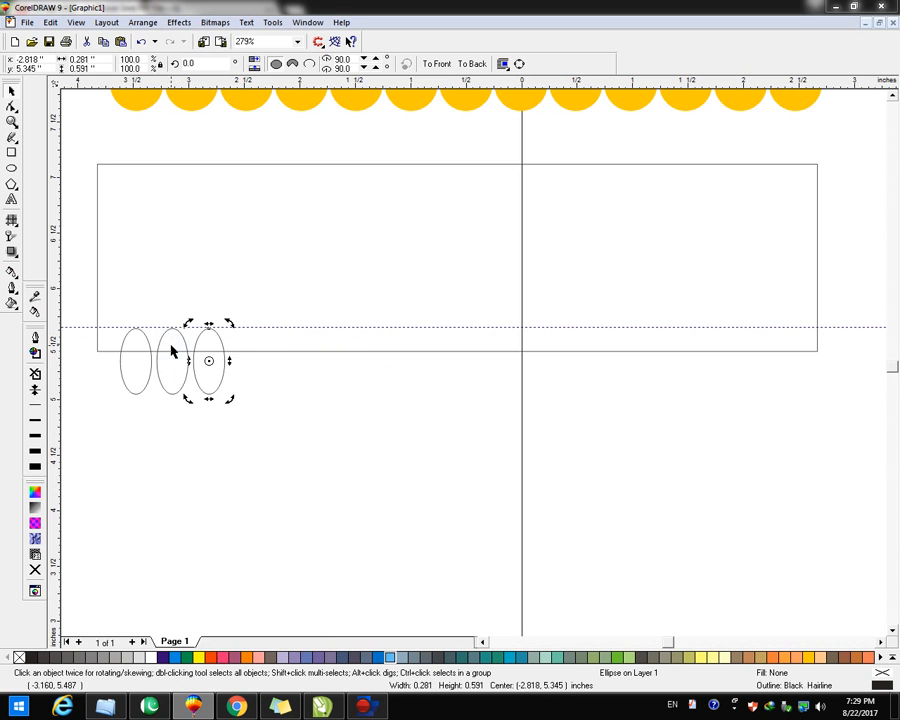
key(ctrl+r)
key(ctrl+r)
key(ctrl+r)
key(ctrl+r)
key(ctrl+r)
key(ctrl+r)
key(ctrl+r)
key(ctrl+r)
key(ctrl+r)
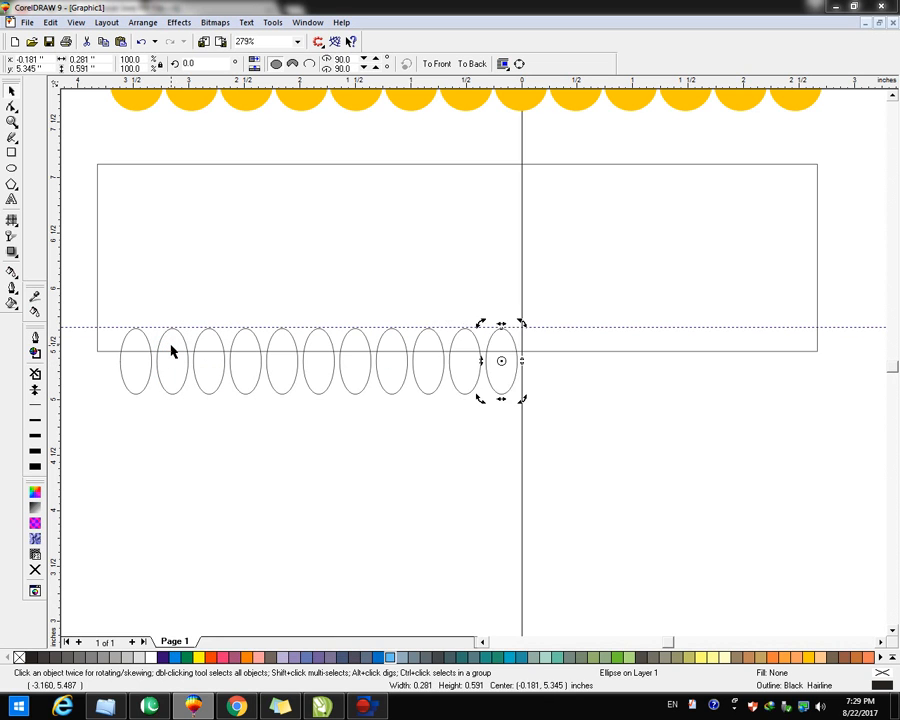
key(ctrl+r)
key(ctrl+r)
key(ctrl+r)
key(ctrl+r)
key(ctrl+r)
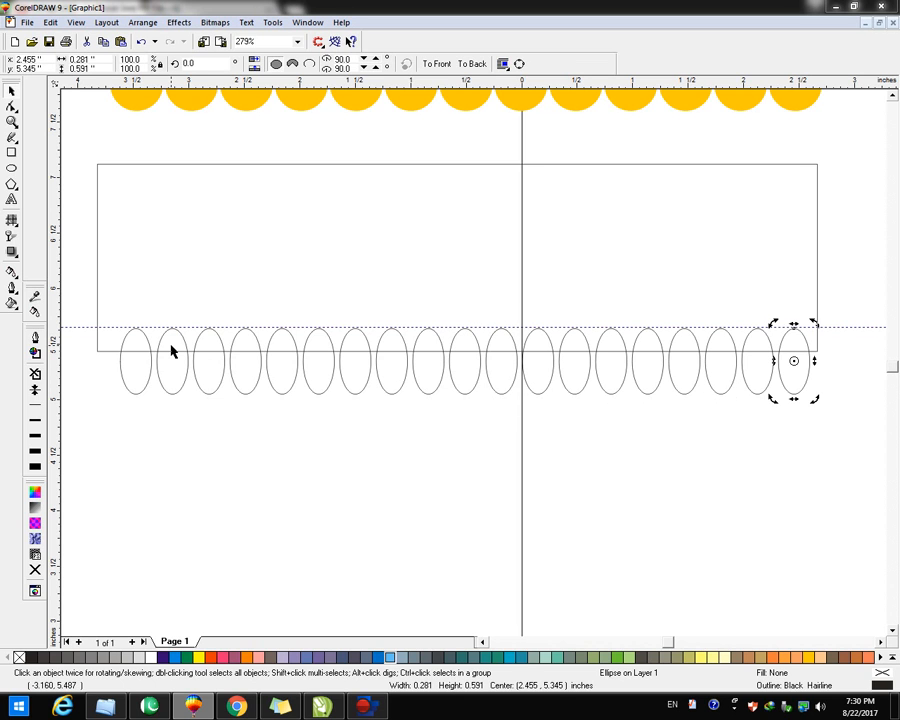
Group the 19 ellipses and centre the group horizontally on the rectangle
click(598, 537)
drag(872, 489, 82, 263)
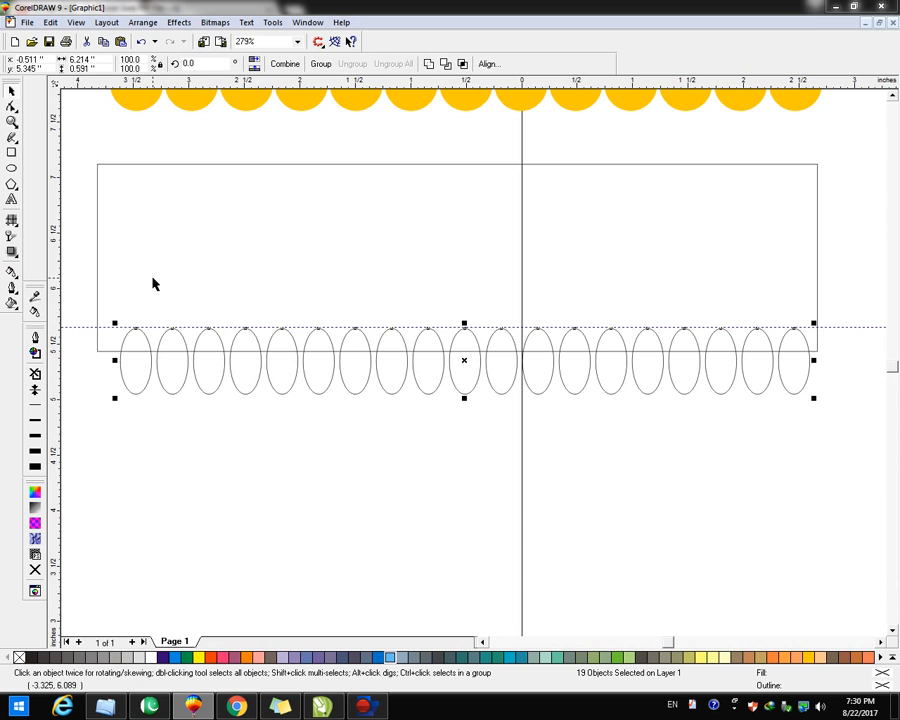
key(ctrl+g)
shift+click(221, 285)
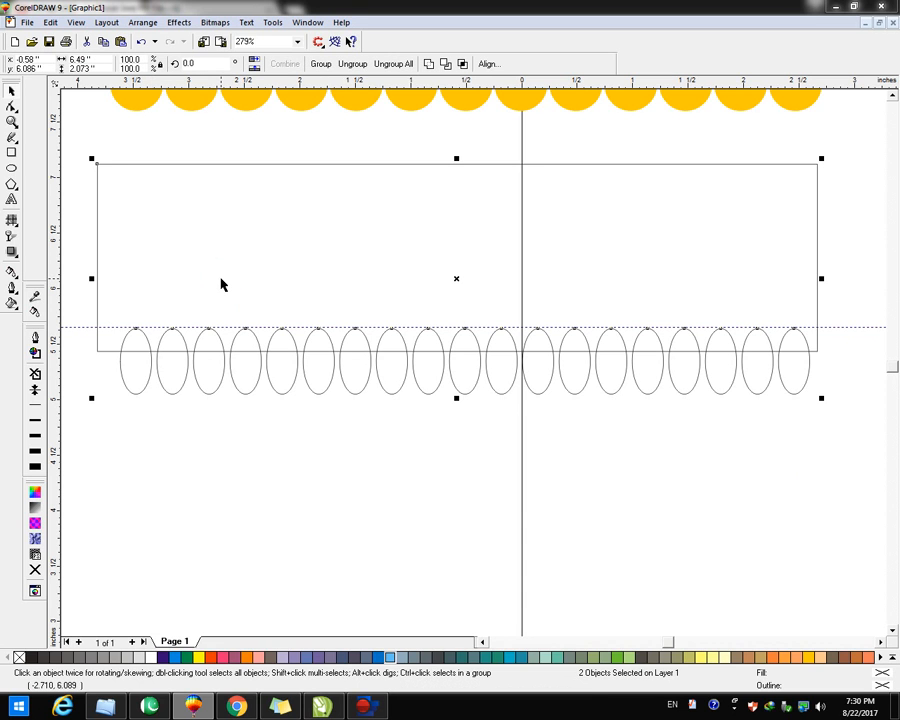
key(c)
click(273, 514)
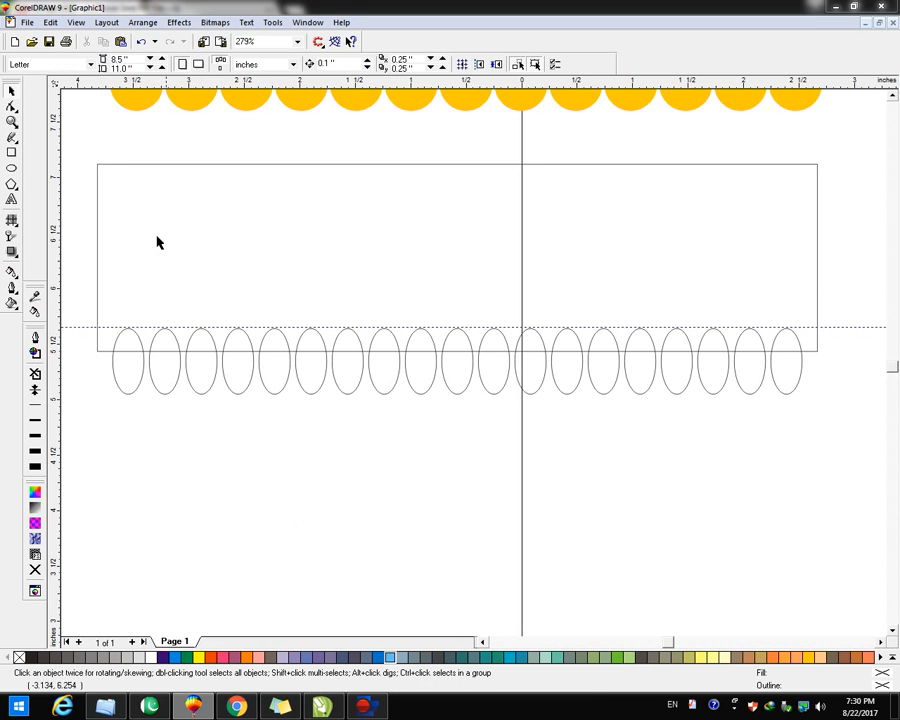
Trim the rectangle with the ellipse group and move the notched rectangle up off the ellipses
drag(85, 148, 846, 450)
click(451, 64)
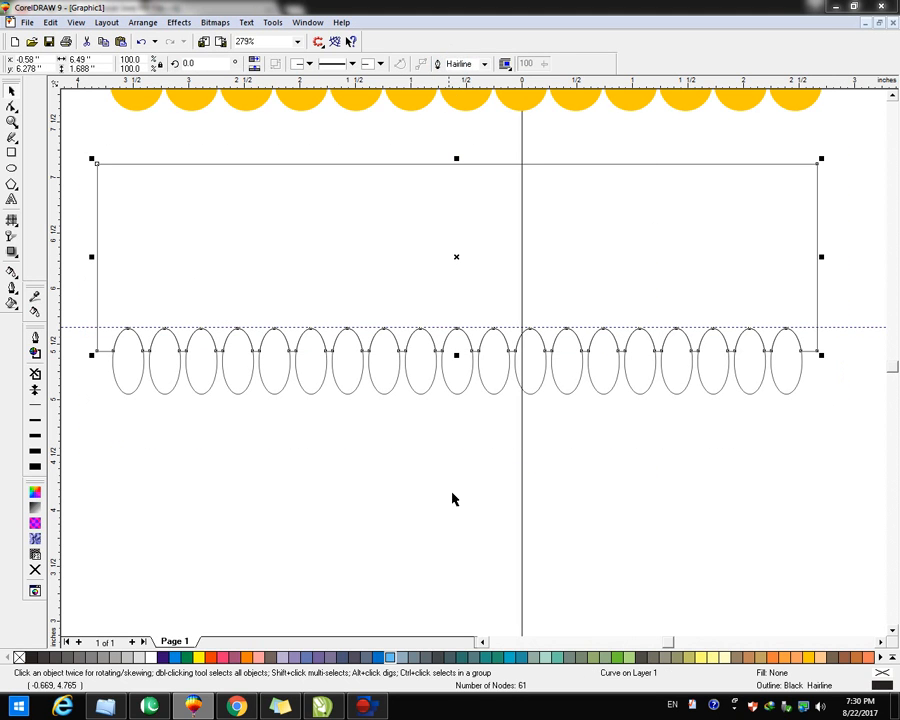
click(468, 580)
drag(408, 262, 407, 218)
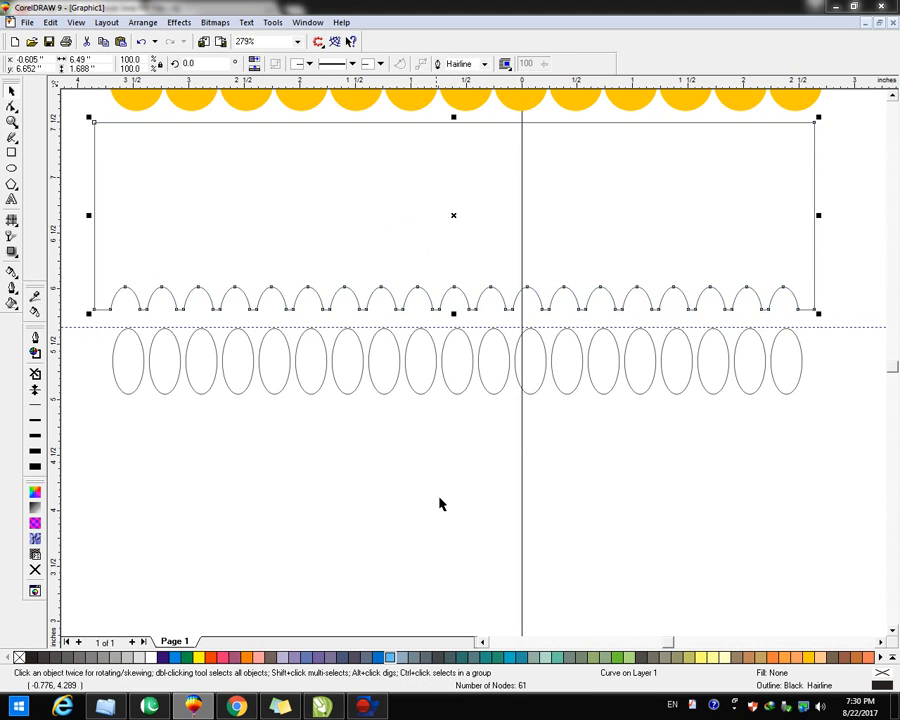
click(432, 486)
Move the group of ellipses well below the notched rectangle
click(83, 314)
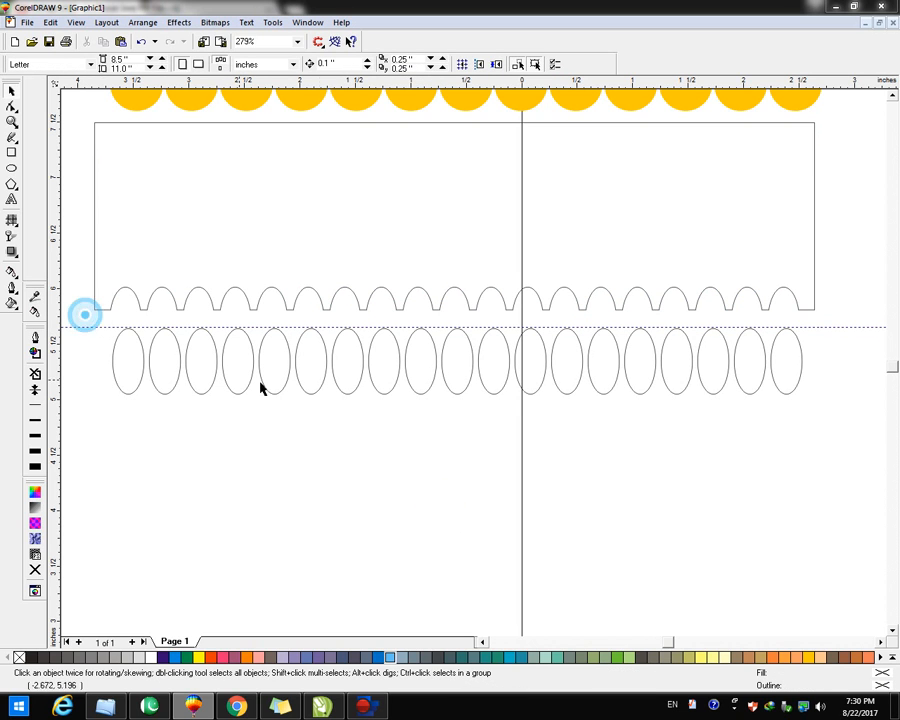
click(591, 356)
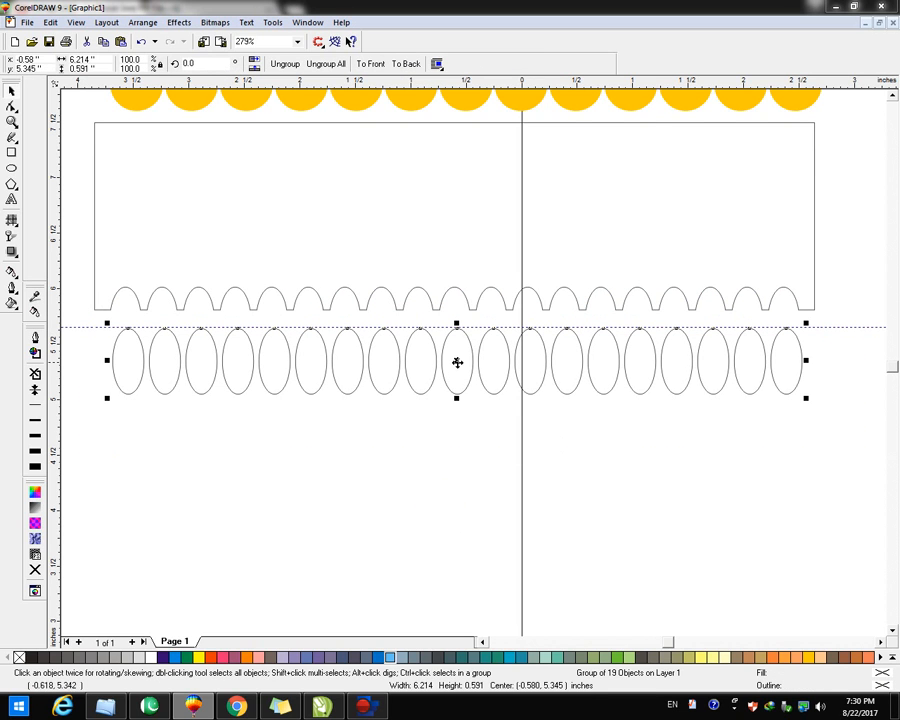
drag(456, 362, 455, 557)
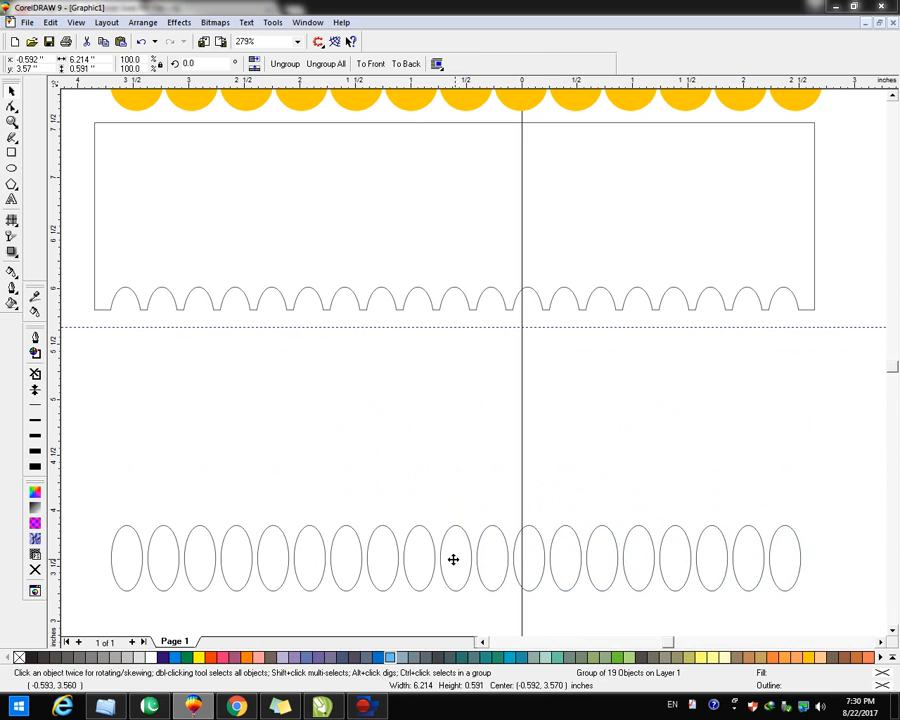
Try Light Yellow for both the fill and the outline of the notched rectangle
click(441, 268)
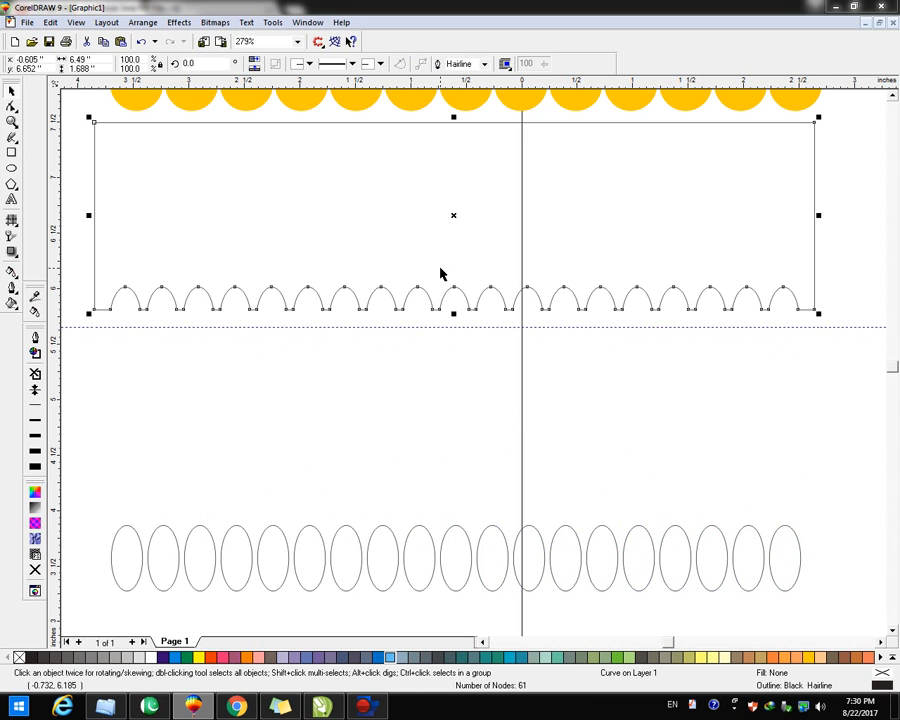
key(F4)
click(466, 506)
click(329, 371)
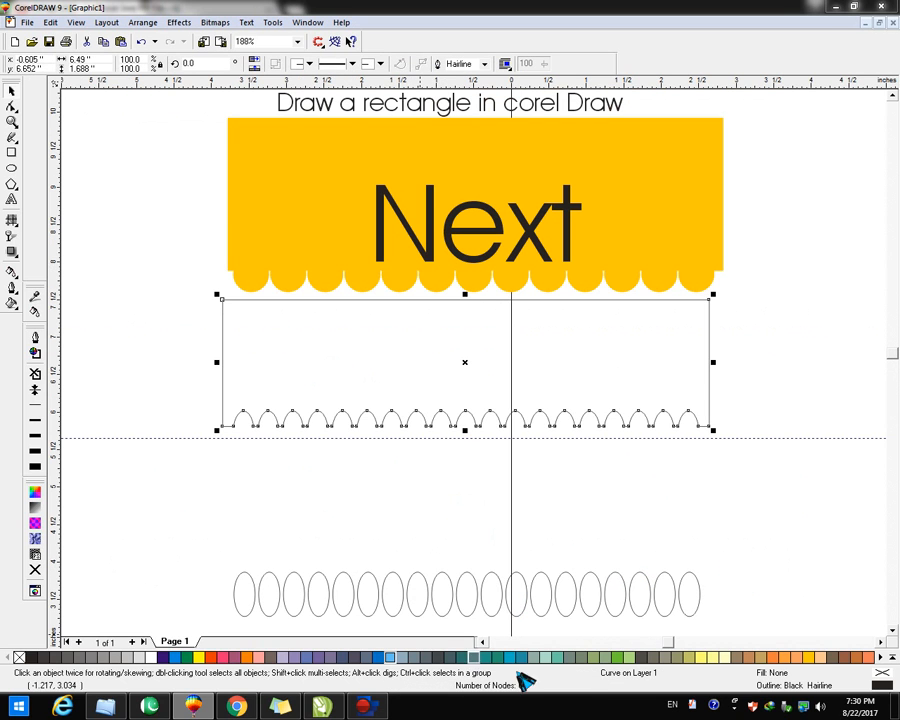
click(703, 658)
right_click(703, 658)
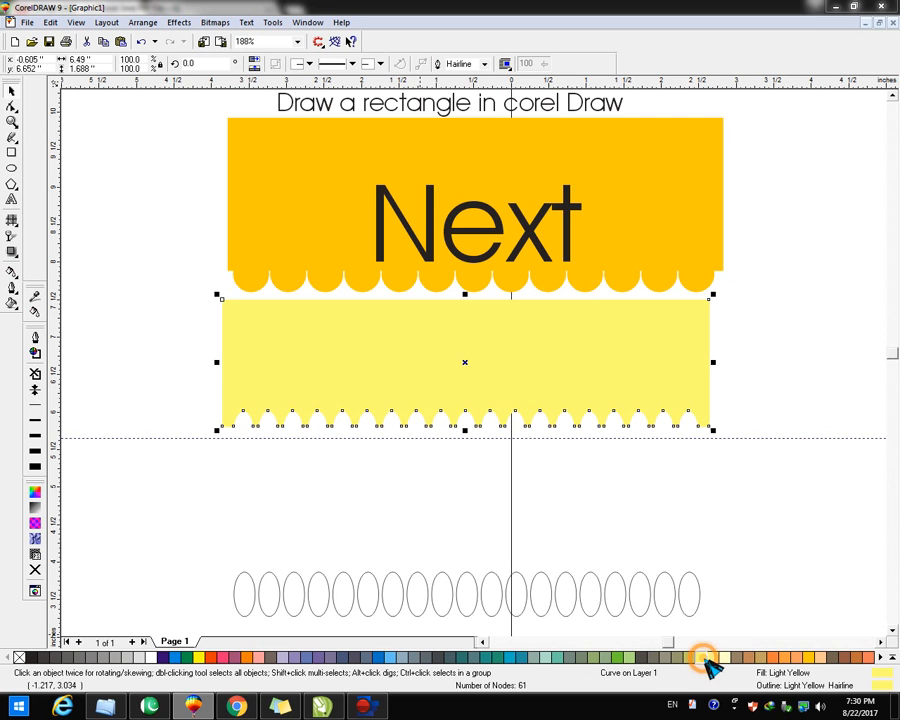
Set both the fill and the outline of the notched rectangle to Red
click(214, 658)
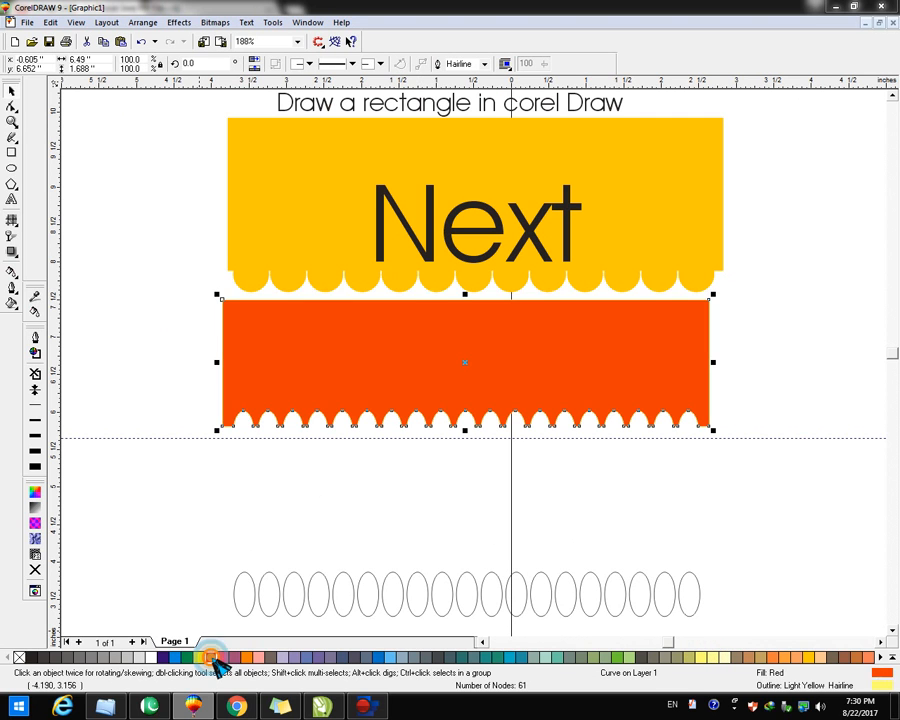
right_click(214, 658)
click(138, 476)
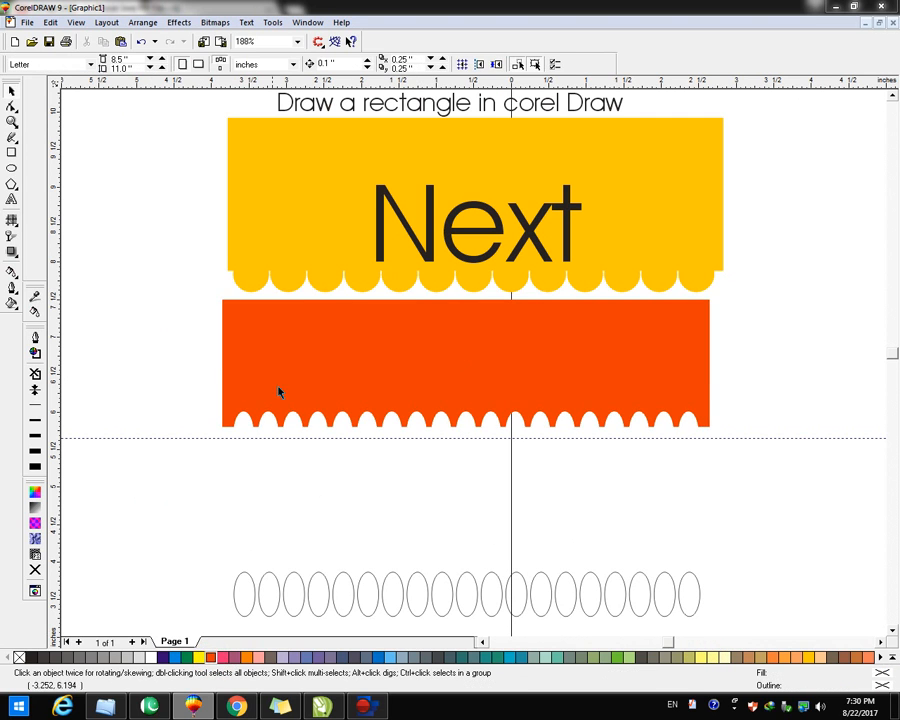
Darken the notched banner's uniform fill by setting its CMYK cyan component to 40
click(258, 413)
click(36, 492)
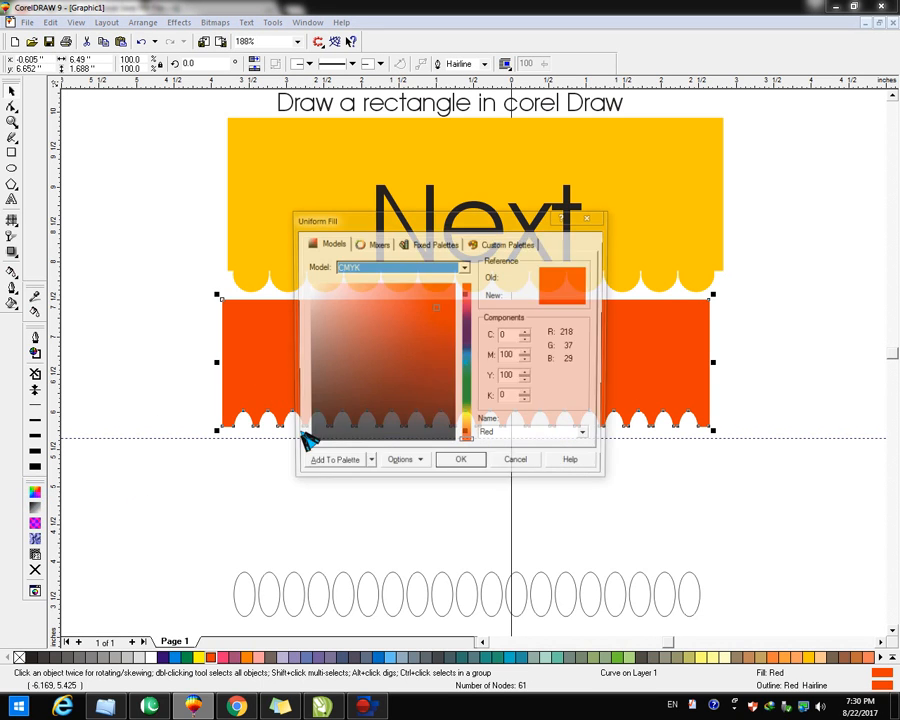
click(507, 336)
key(BackSpace)
text(40)
key(Return)
click(530, 488)
click(478, 385)
click(298, 514)
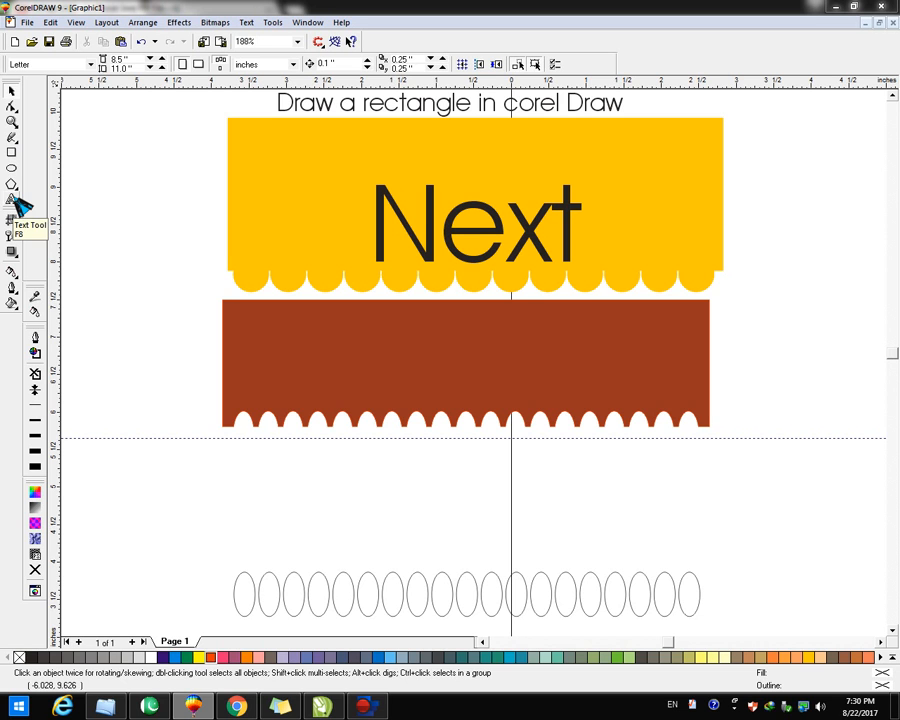
Delete the leftover ellipse group and place a copy of the "Next" text horizontally centred on the dark red banner
drag(224, 528, 744, 588)
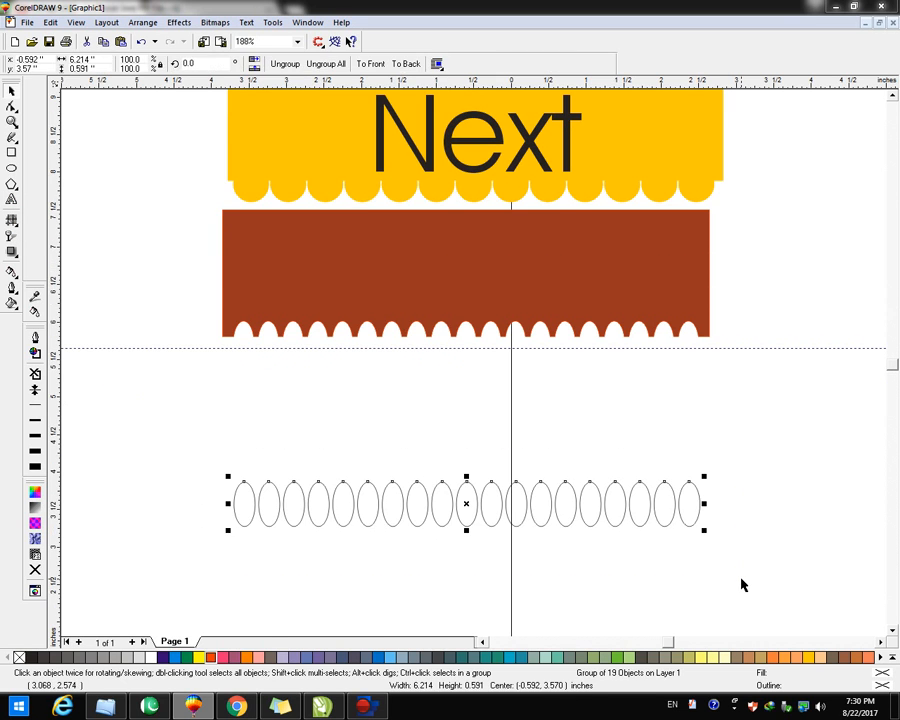
key(Delete)
click(463, 170)
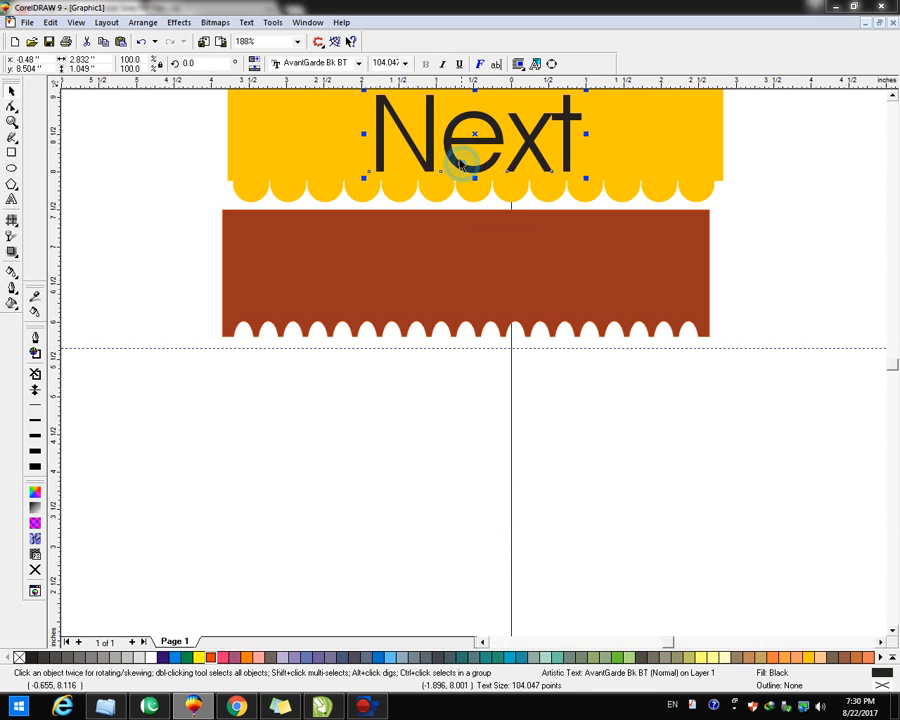
drag(464, 126, 465, 262)
shift+click(253, 303)
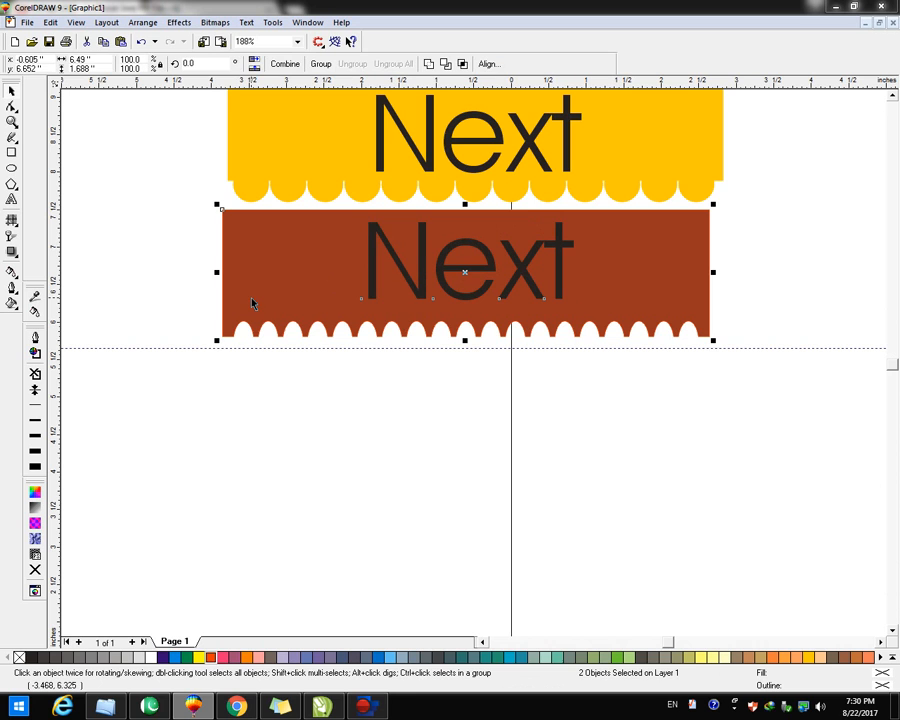
click(318, 441)
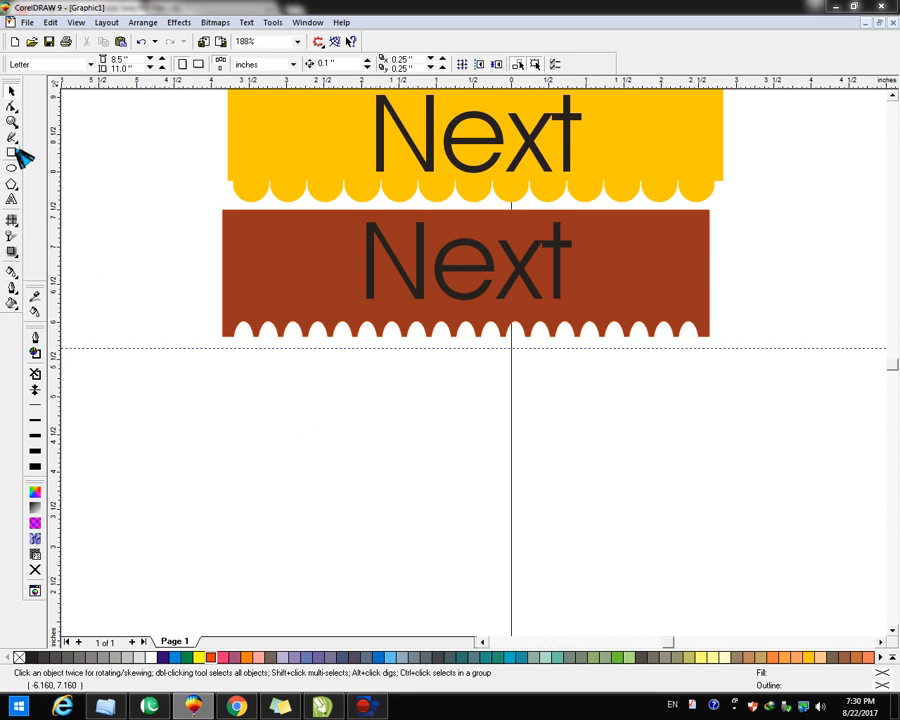
Draw a rectangle about 6.57 by 1.59 inches below the dark red banner
click(12, 152)
drag(219, 367, 711, 487)
click(12, 91)
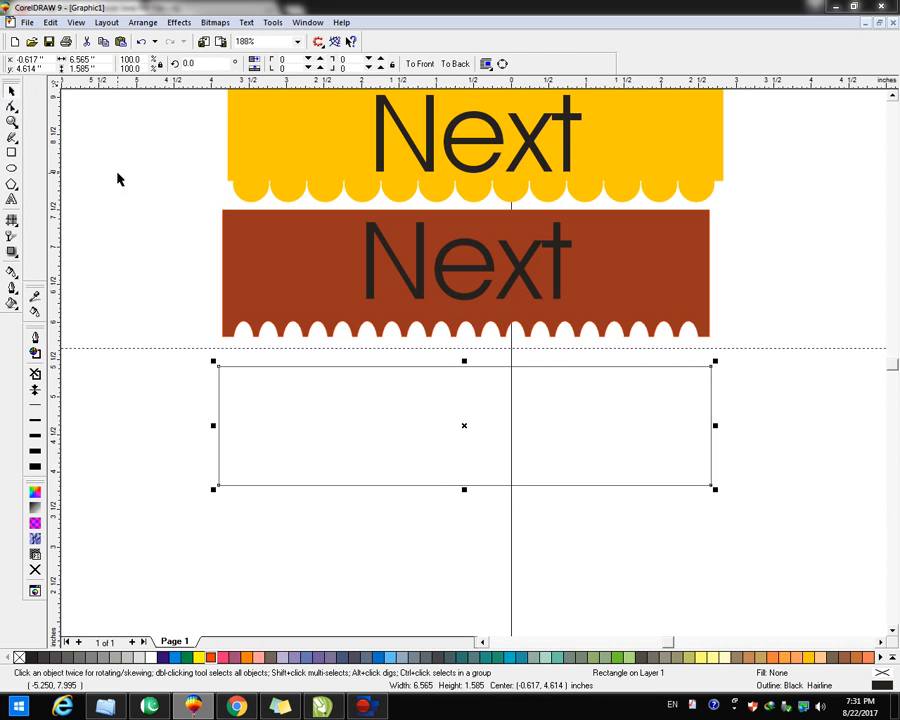
click(117, 176)
Draw an ellipse about 0.78 by 0.52 inches over the left end of the new rectangle's bottom edge and move the horizontal guideline to its top
click(12, 169)
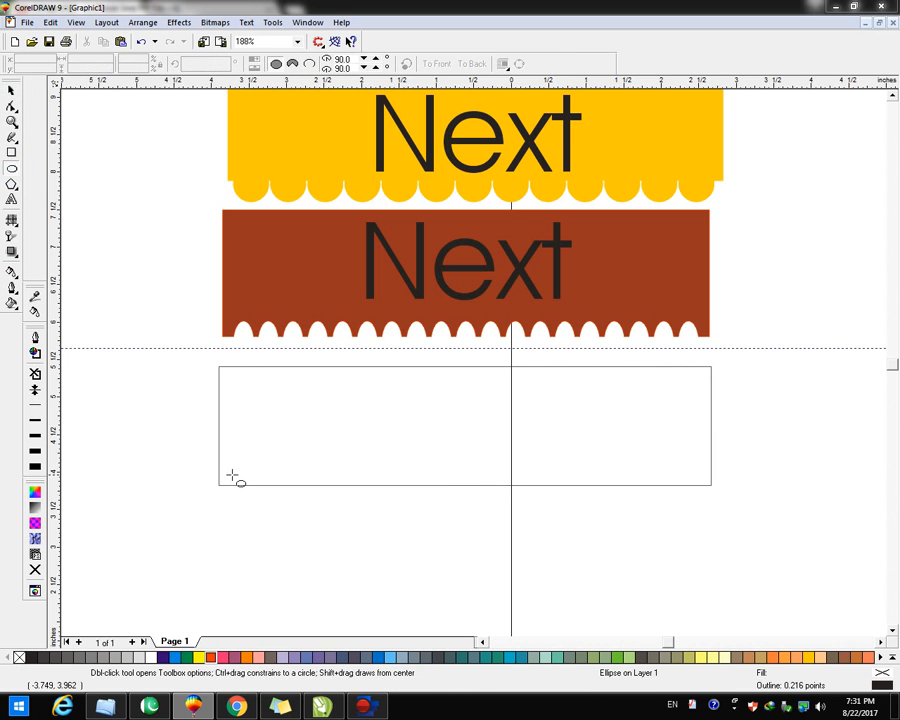
drag(229, 467, 287, 507)
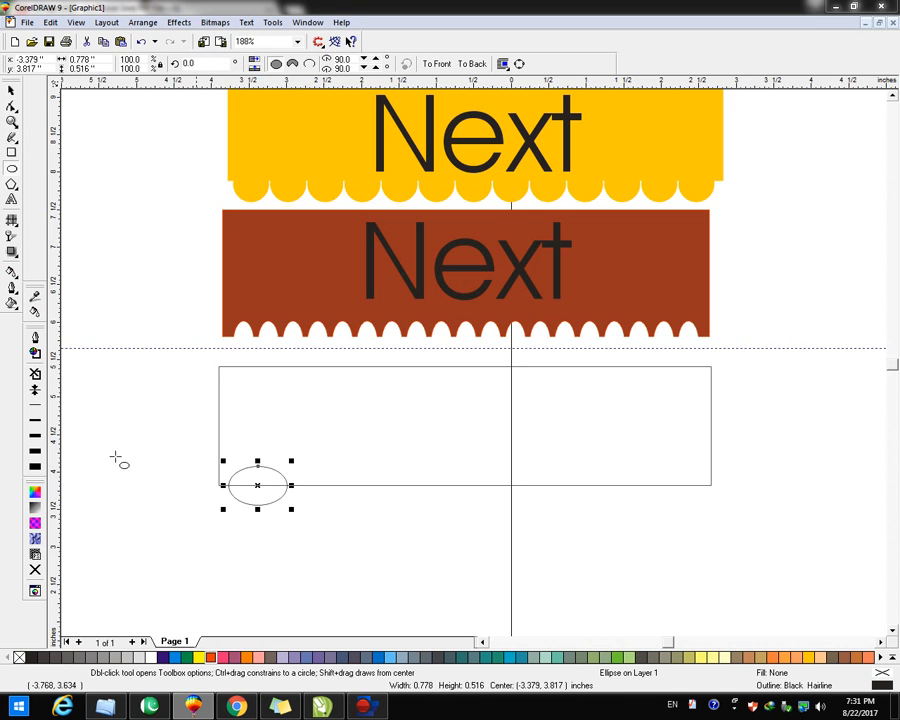
click(12, 91)
drag(198, 347, 752, 519)
Copy the wide ellipse about 0.86 inches to the right and repeat it until seven ellipses line the rectangle's bottom edge
key(F2)
click(141, 378)
drag(132, 360, 231, 362)
key(ctrl+r)
key(ctrl+r)
key(ctrl+r)
key(ctrl+r)
key(ctrl+r)
key(ctrl+r)
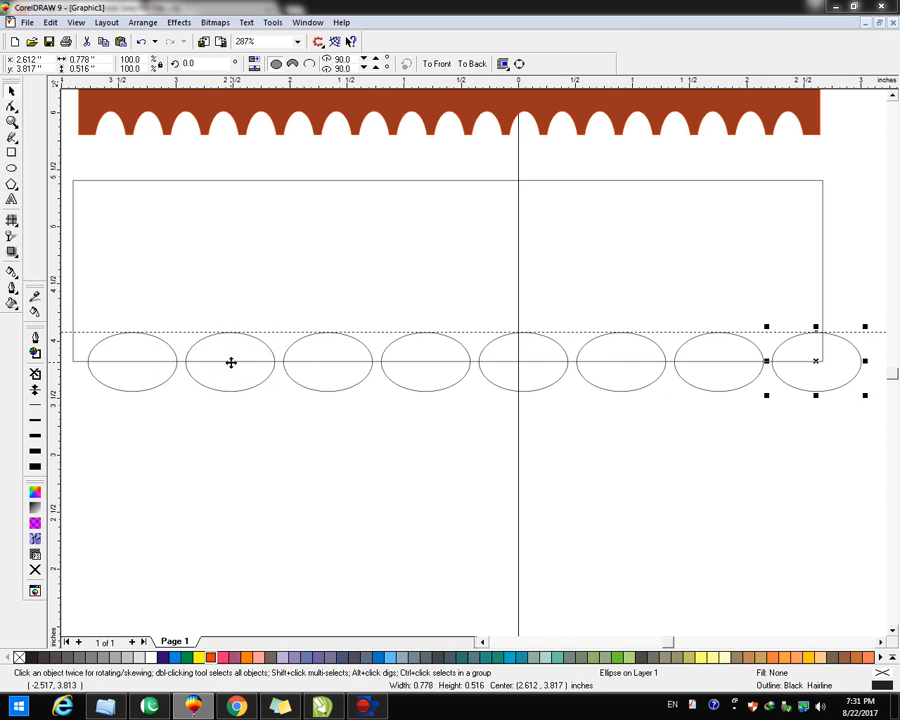
key(ctrl+z)
click(774, 484)
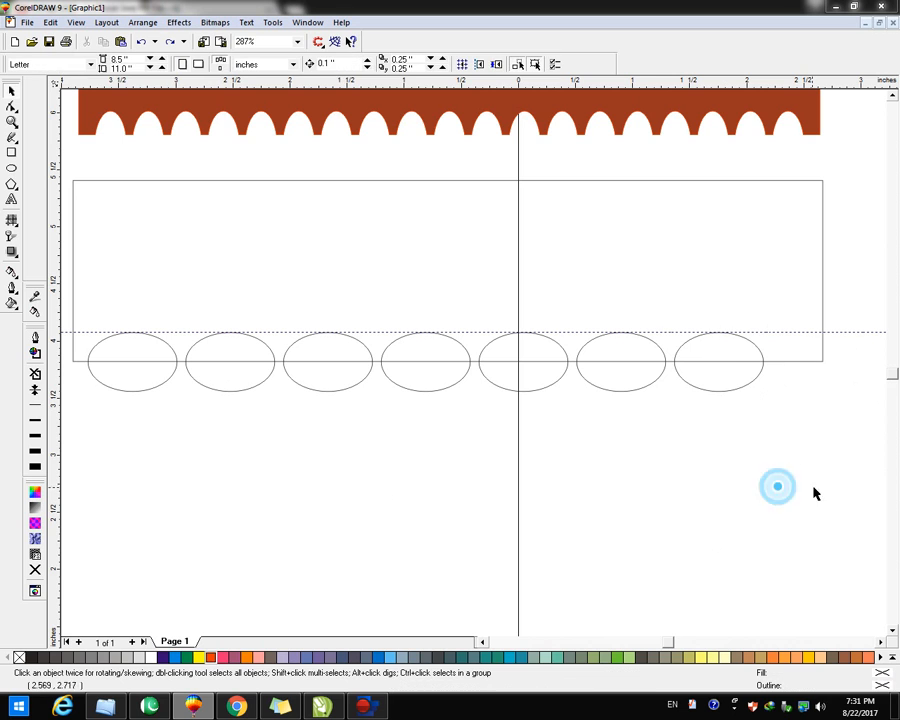
Group the seven wide ellipses and stretch the group horizontally toward the rectangle's right end
drag(767, 434, 74, 272)
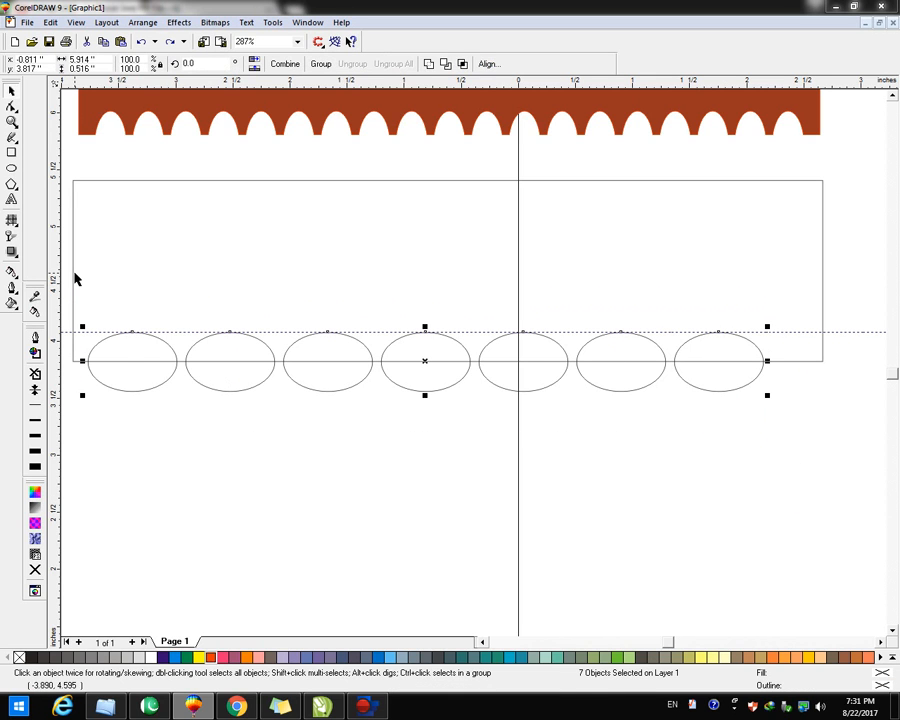
key(ctrl+g)
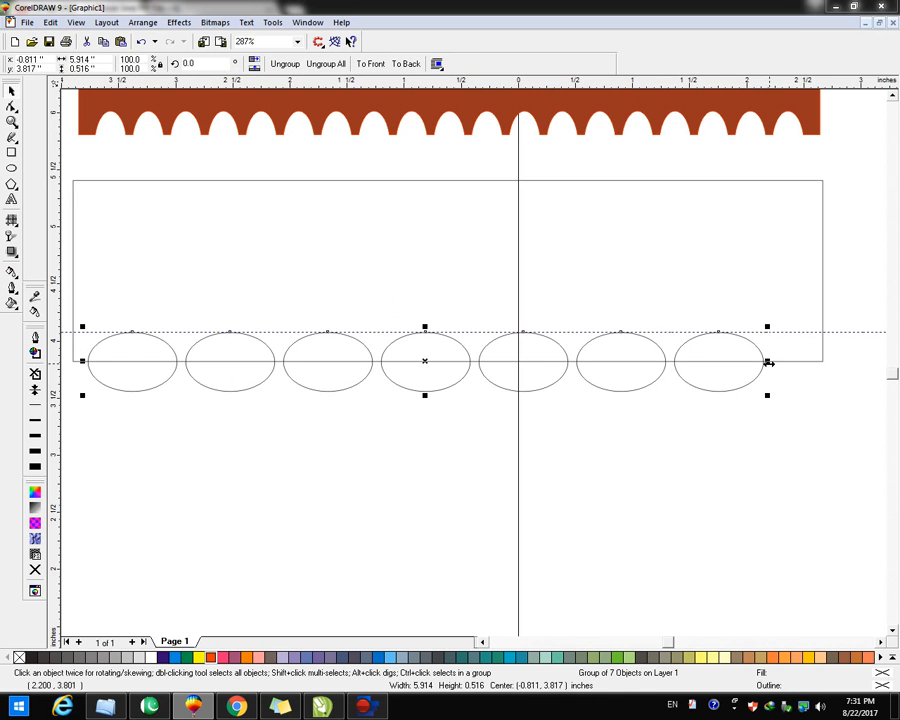
drag(768, 362, 806, 362)
Centre the ellipse group horizontally on the rectangle and select both objects together
shift+click(505, 266)
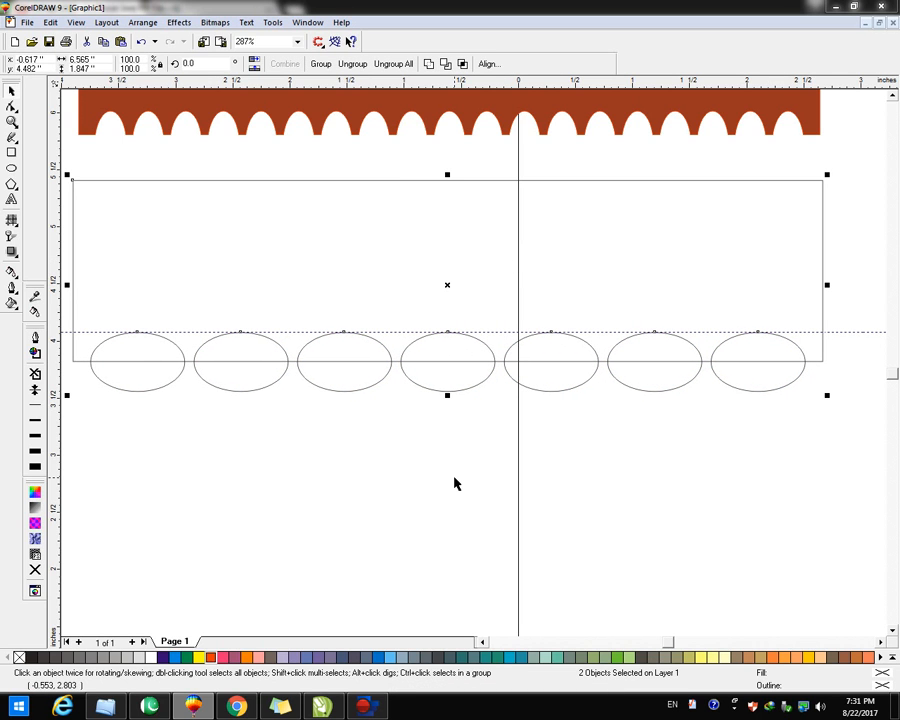
click(421, 540)
click(832, 165)
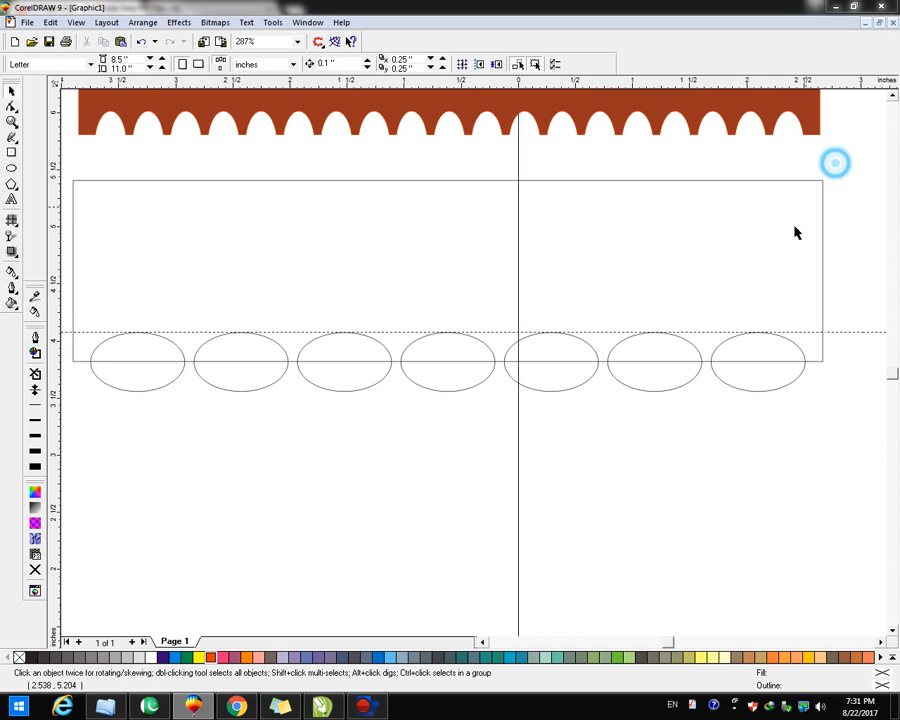
drag(81, 405, 126, 424)
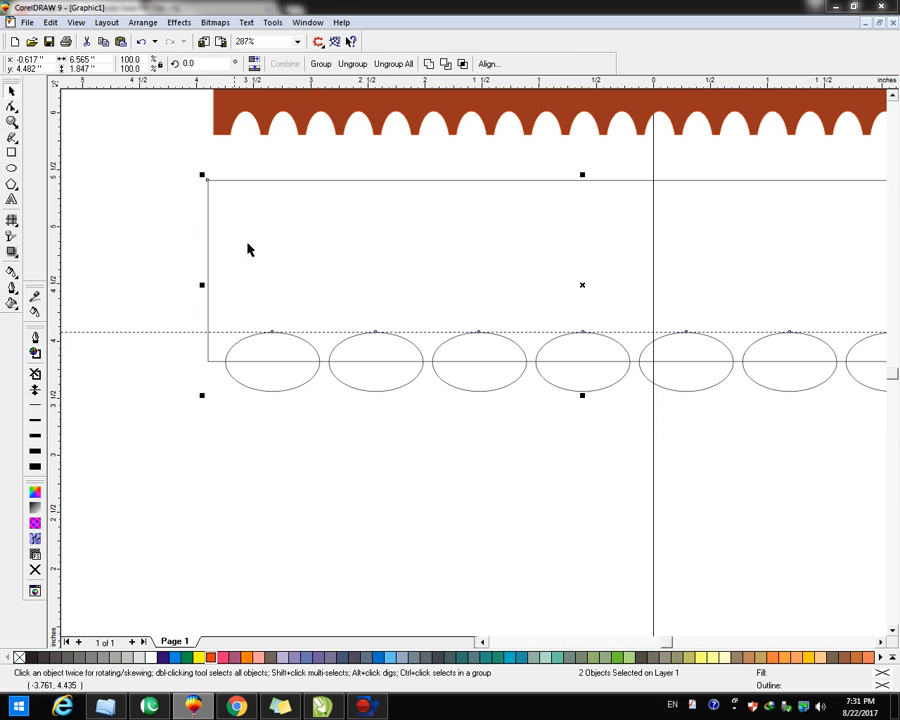
Intersect the wide ellipse group with the rectangle and move both the full ellipses and the resulting half-ellipses below the rectangle
click(463, 64)
click(459, 577)
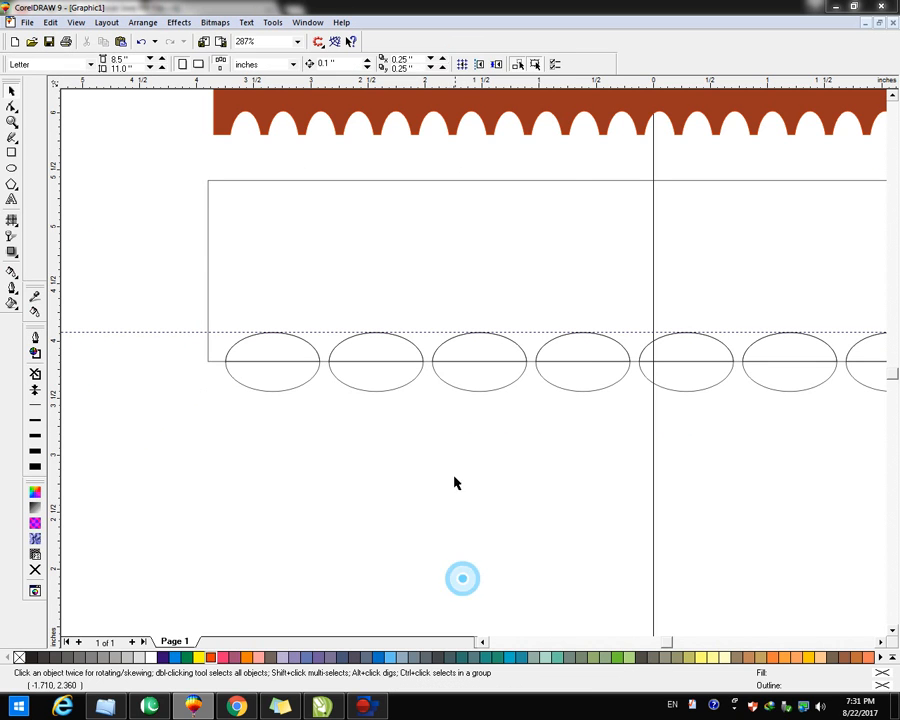
drag(452, 389, 456, 484)
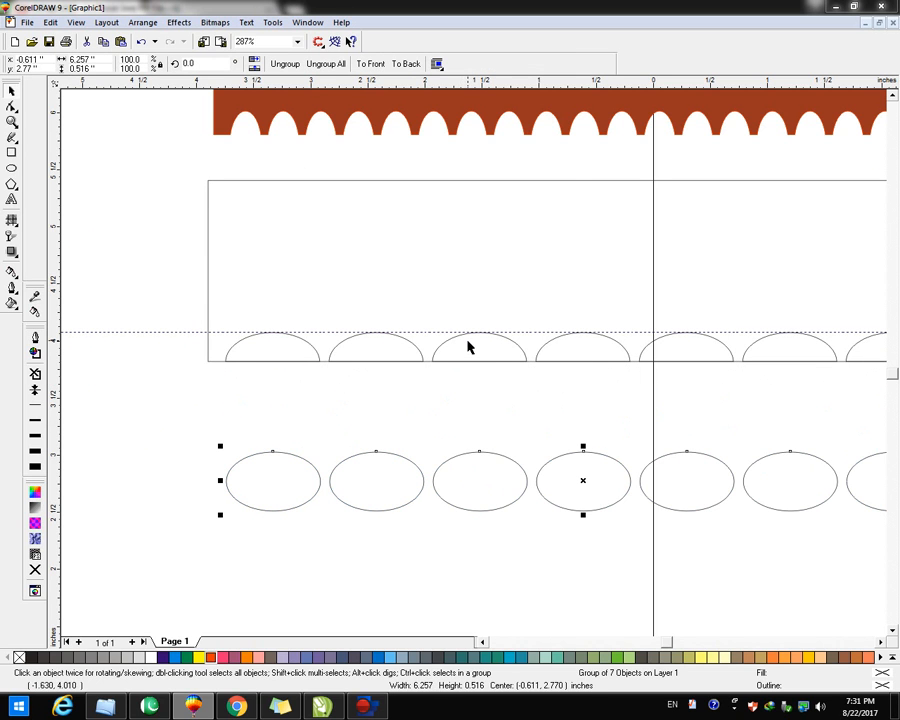
click(495, 344)
drag(585, 348, 576, 405)
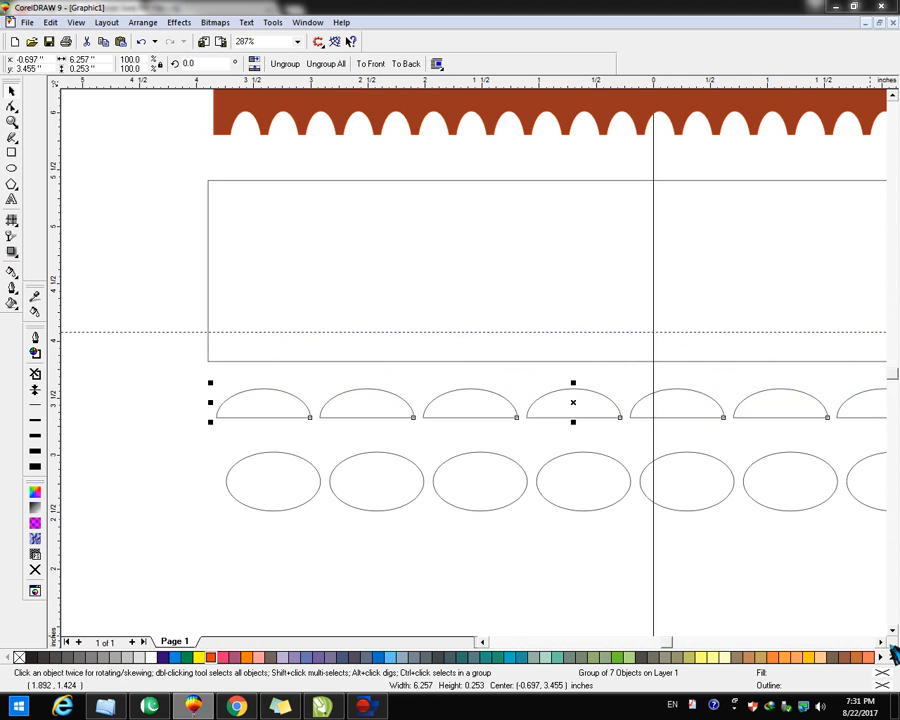
Delete the row of full ellipses and the outlined rectangle, keeping only the half-ellipses
click(880, 642)
key(F4)
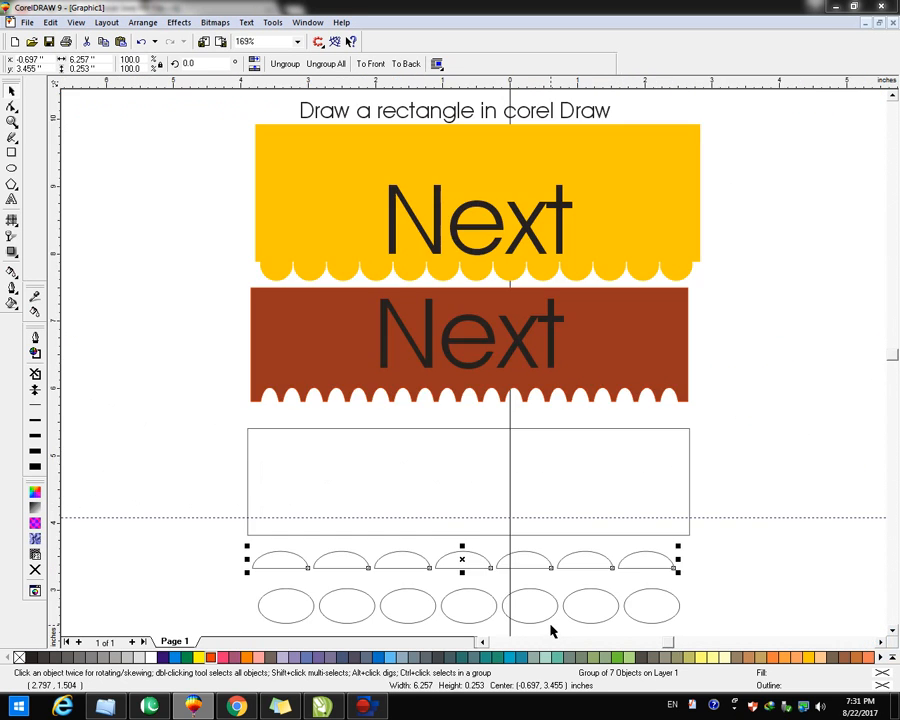
click(460, 606)
key(Delete)
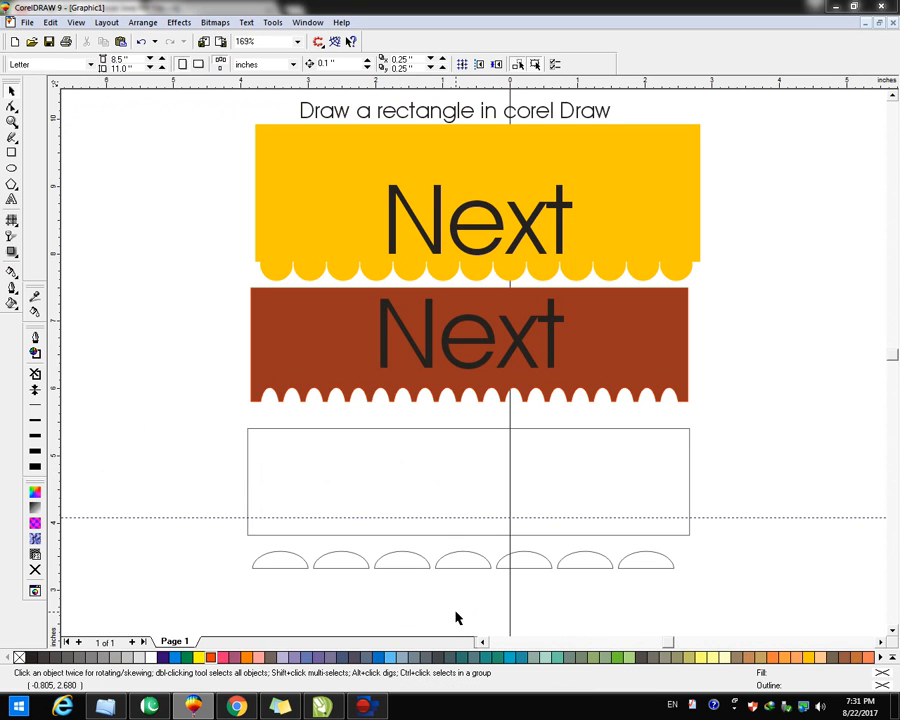
key(F2)
drag(241, 542, 706, 595)
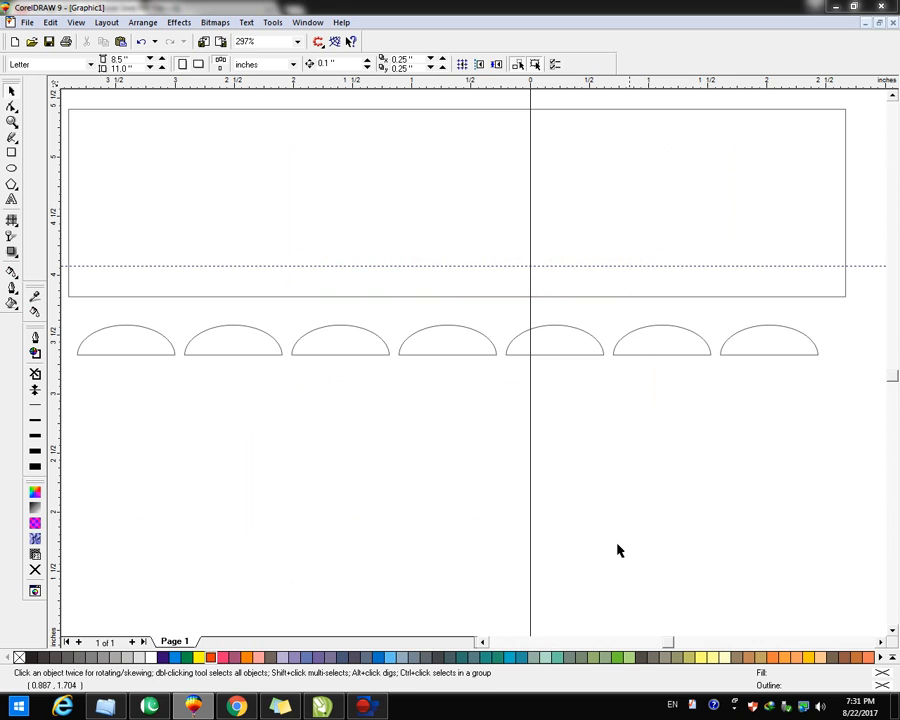
click(466, 345)
click(452, 217)
key(Delete)
Fill the half-ellipse group with light blue and set its cyan component to 70
click(447, 335)
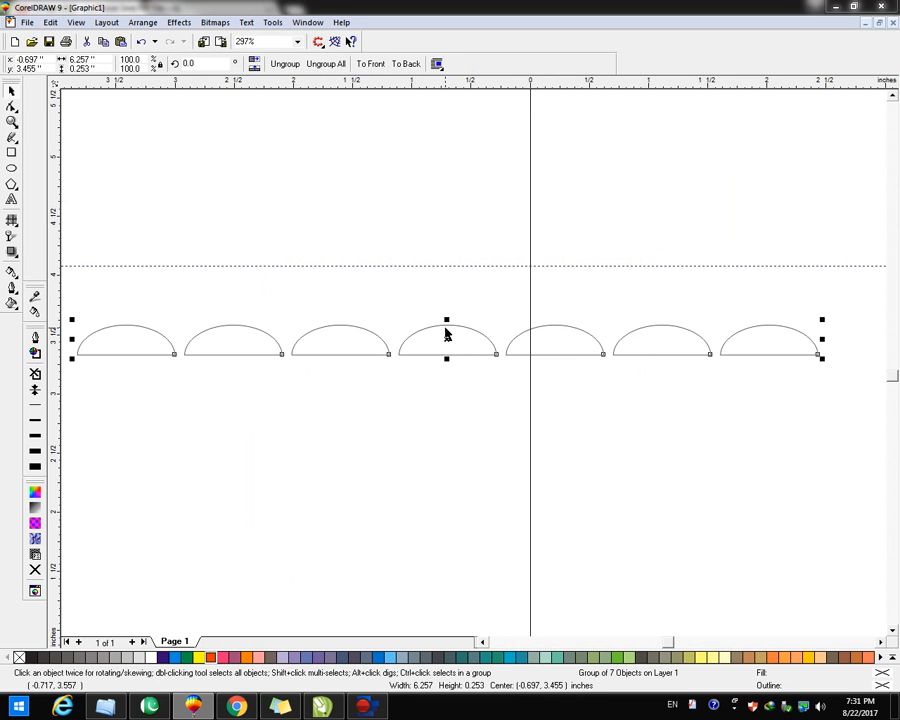
click(382, 657)
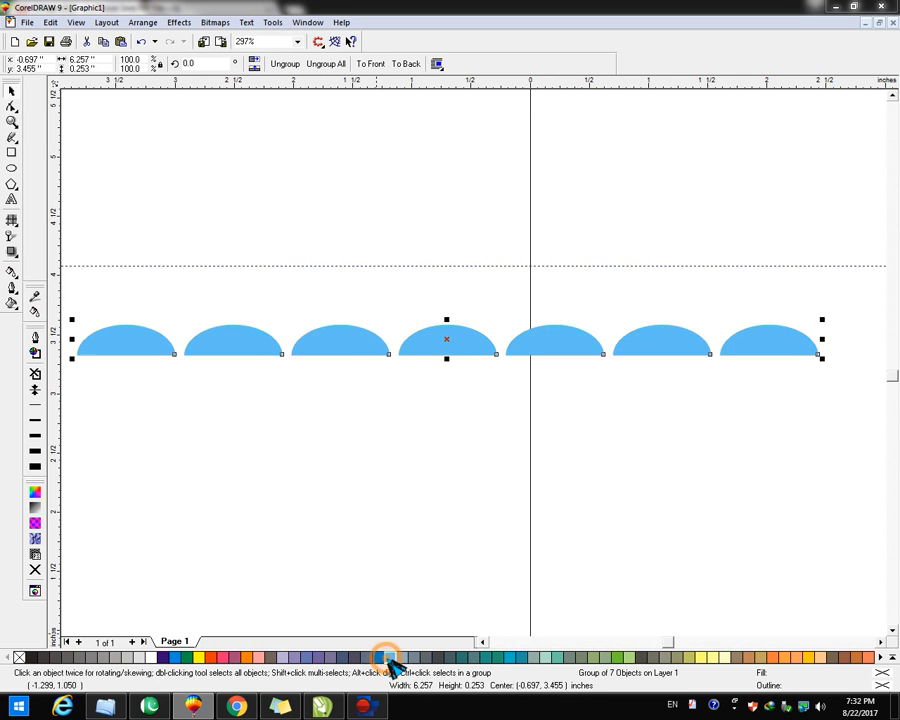
click(37, 493)
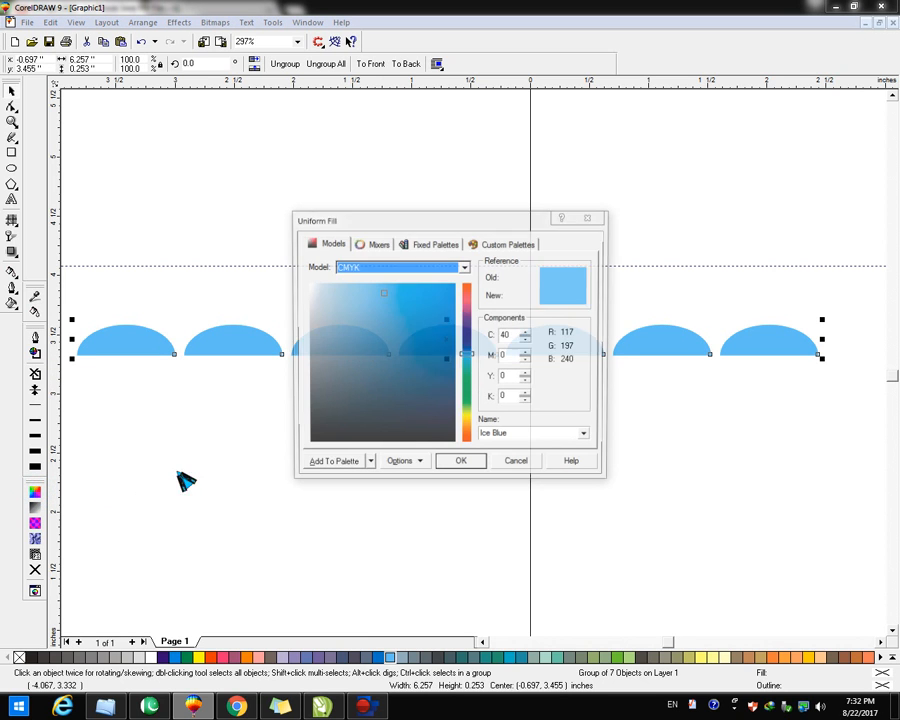
double_click(510, 338)
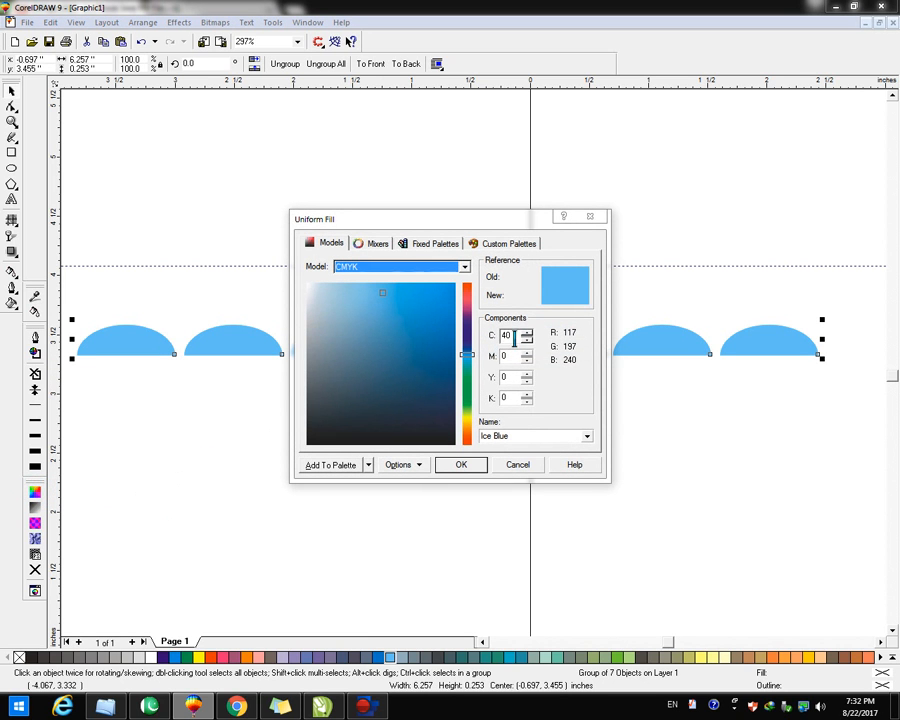
text(100)
key(Return)
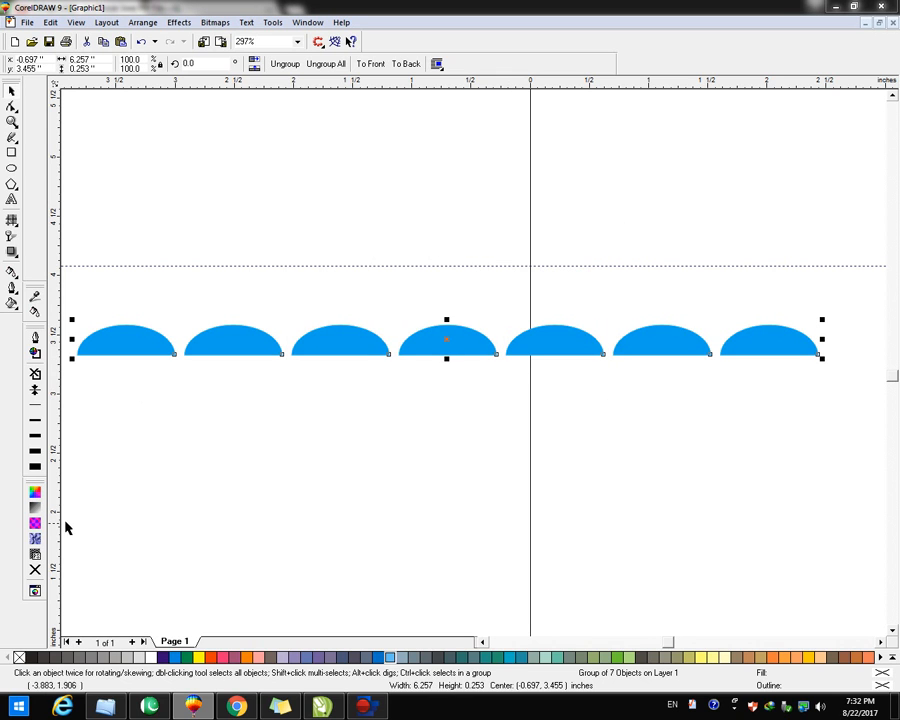
Set the magenta component of the half-ellipses' uniform fill to 50
click(38, 494)
double_click(510, 357)
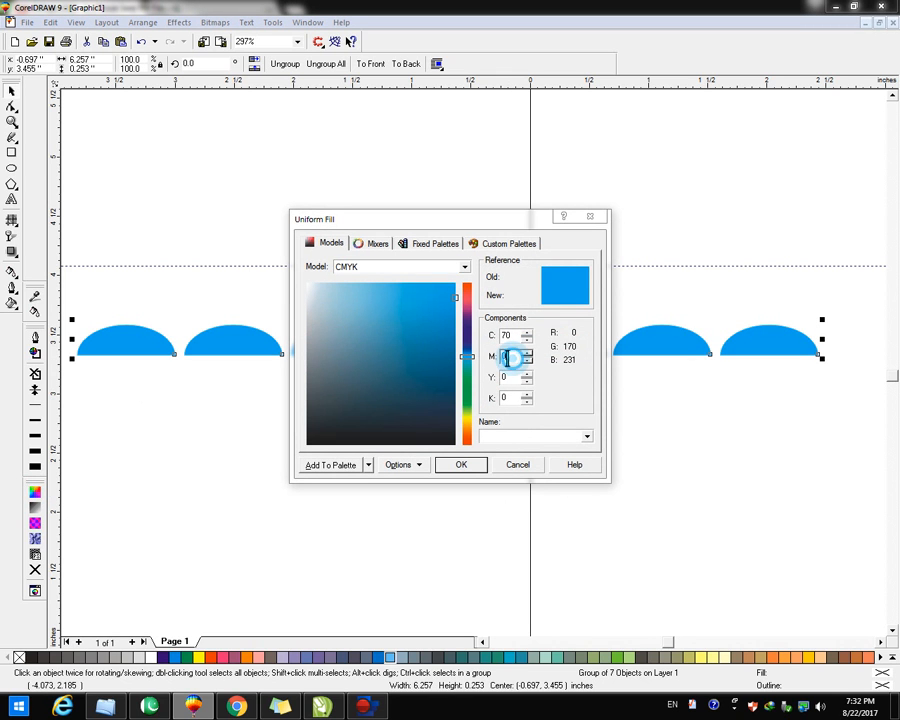
text(50)
key(Return)
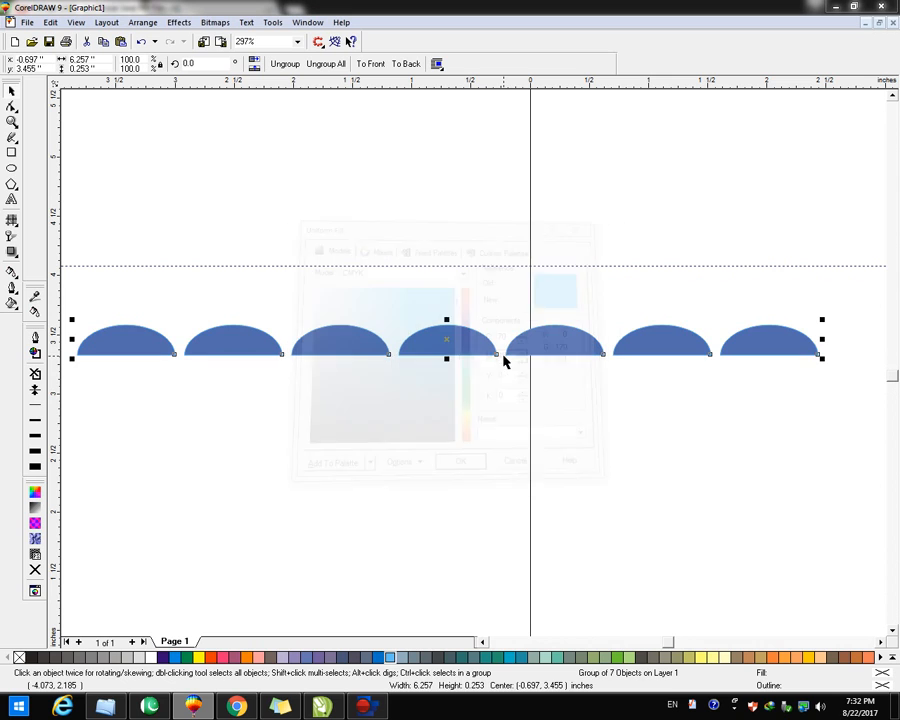
click(459, 450)
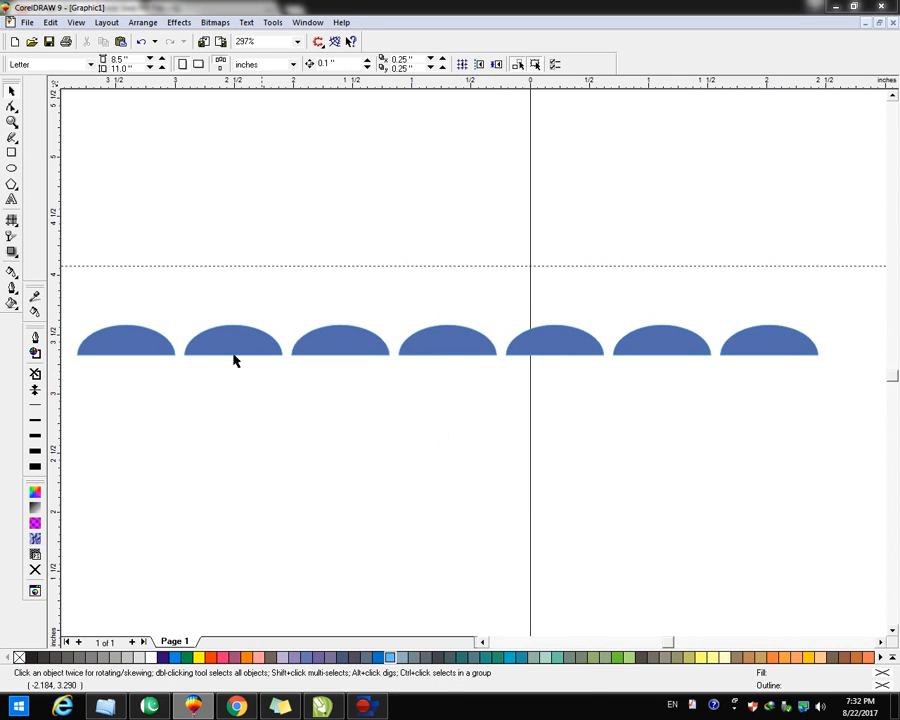
Remove the outline from the blue half-ellipse group
click(152, 342)
right_click(29, 660)
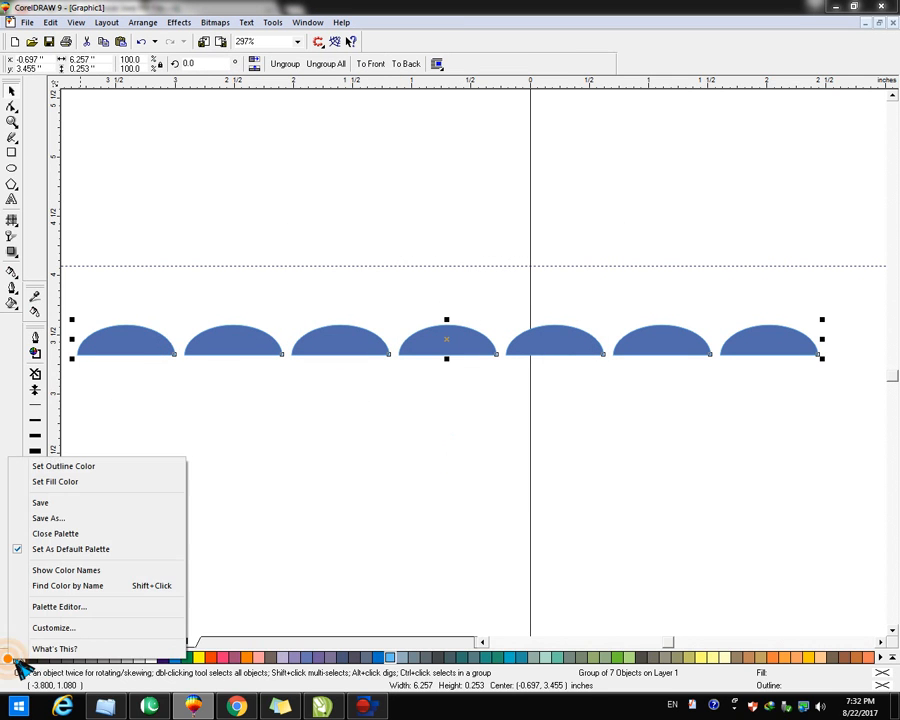
click(260, 355)
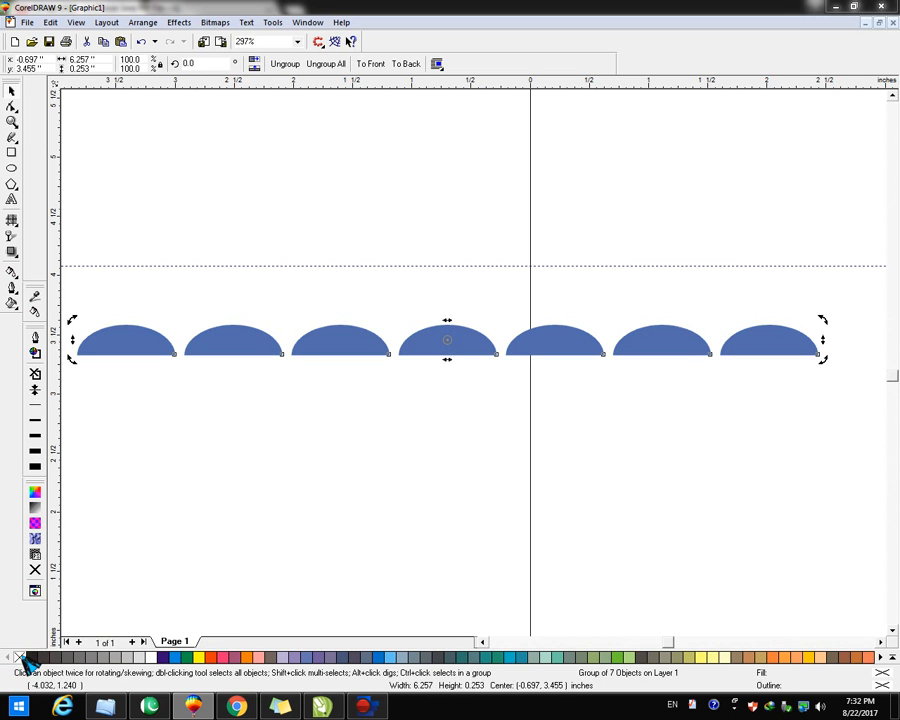
key(F2)
drag(63, 290, 832, 381)
click(466, 531)
Move the blue half-ellipse row up just below the dark red banner and centre it horizontally on the banner
drag(493, 350, 500, 177)
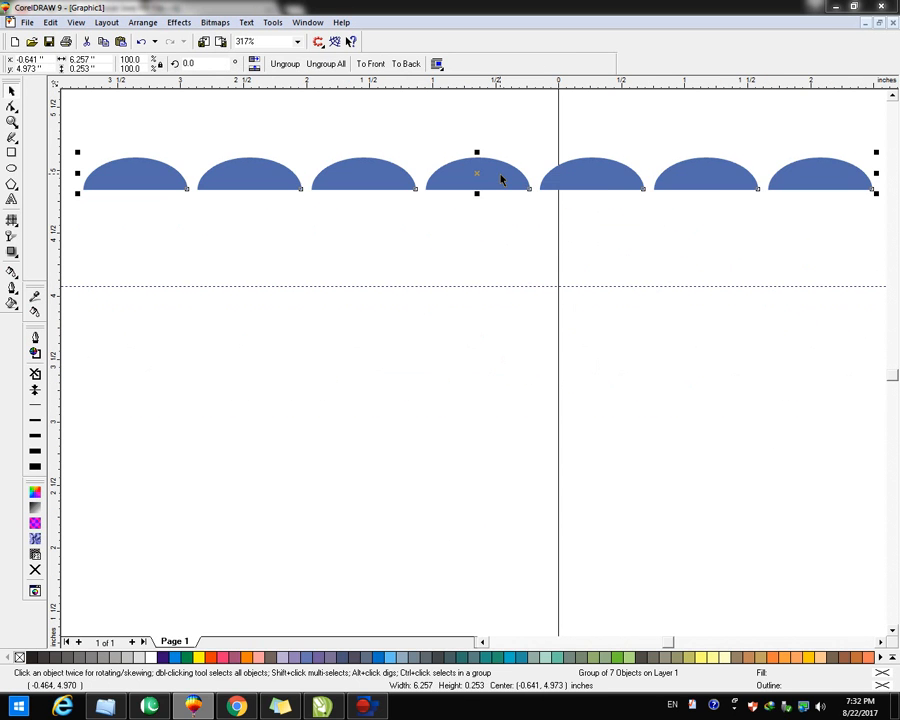
key(F3)
key(F3)
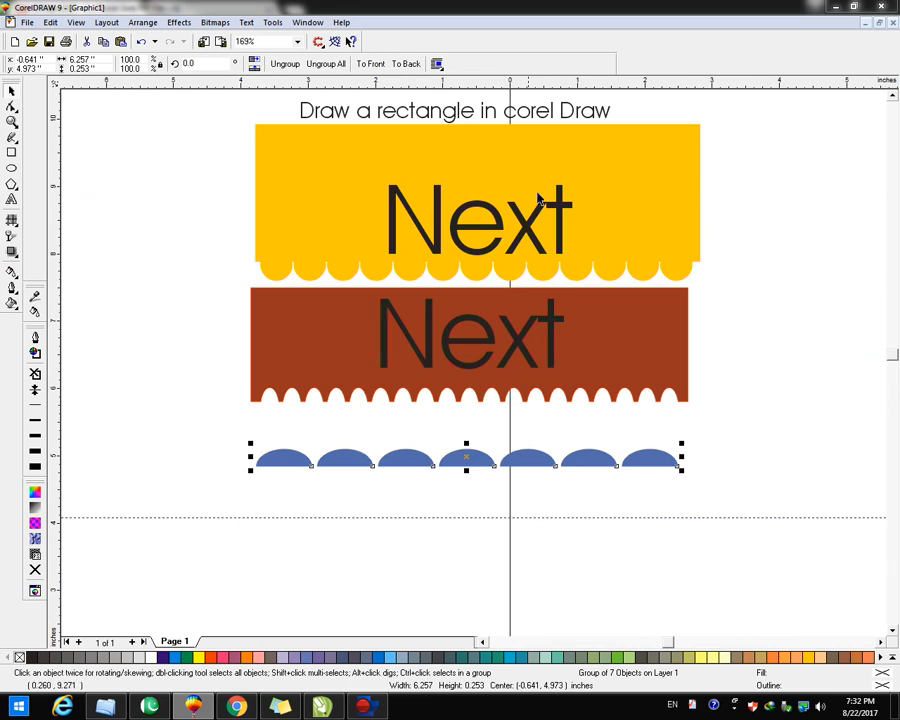
drag(535, 469, 535, 437)
shift+click(603, 364)
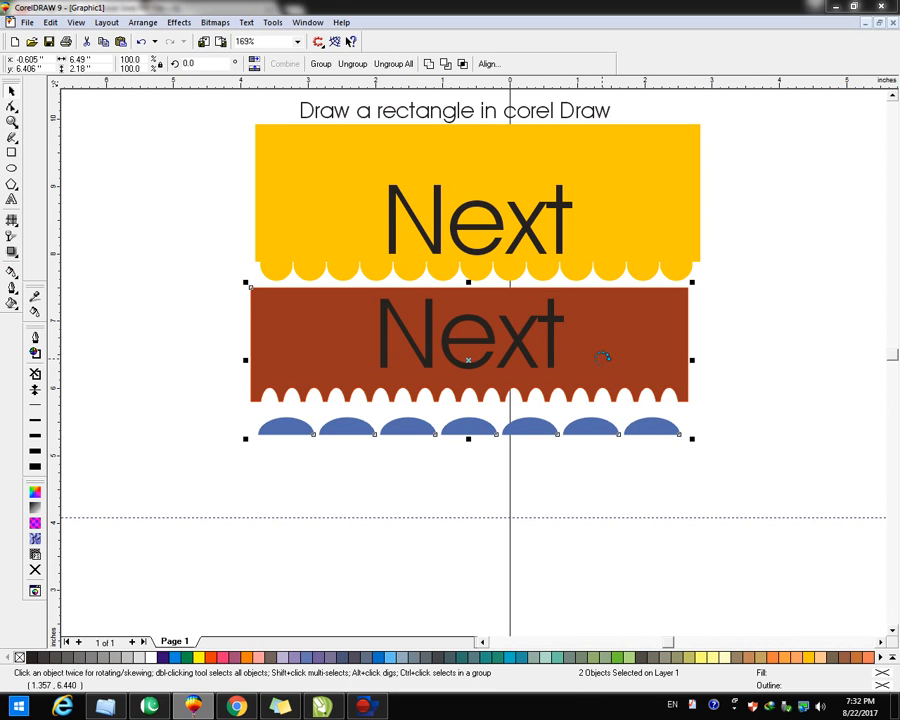
click(627, 497)
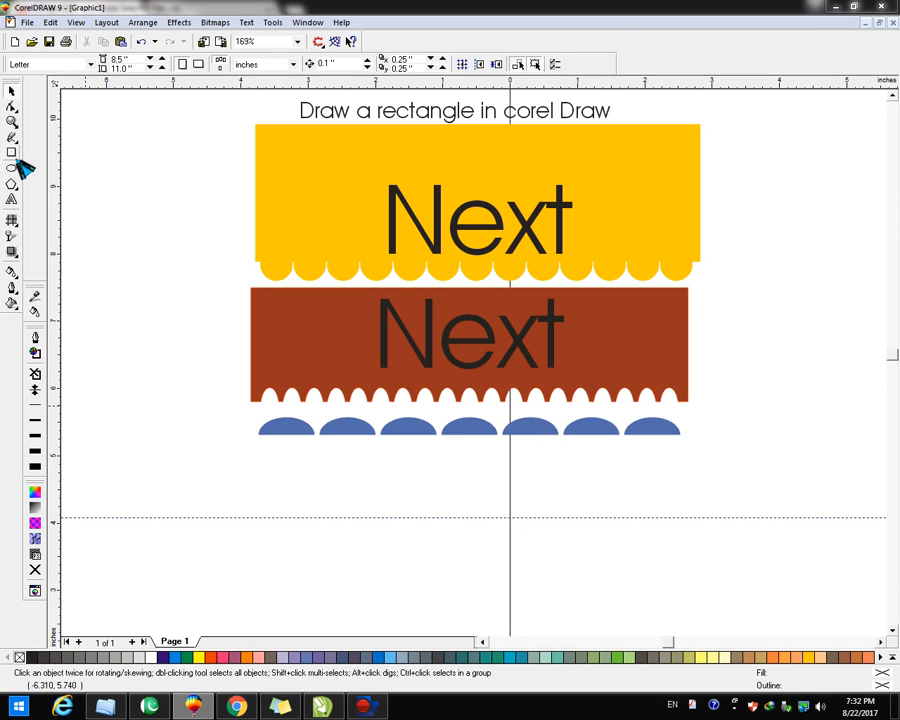
Draw a rectangle about 6.11 by 0.98 inches below the blue row and an ellipse about 0.20 by 0.26 inches at its lower-left edge
click(13, 153)
drag(259, 470, 671, 535)
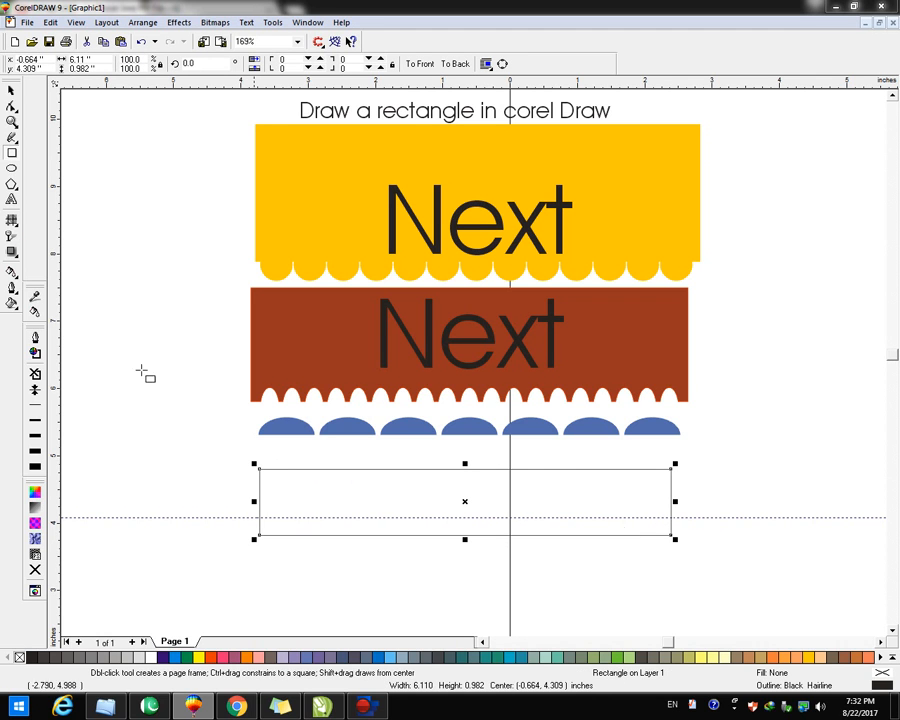
click(12, 168)
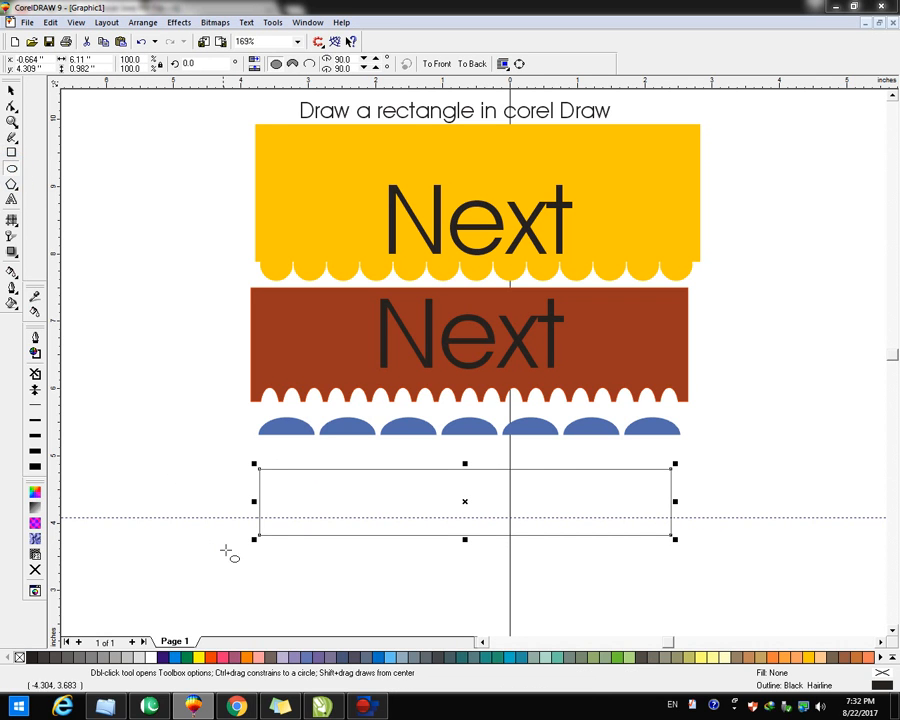
key(F2)
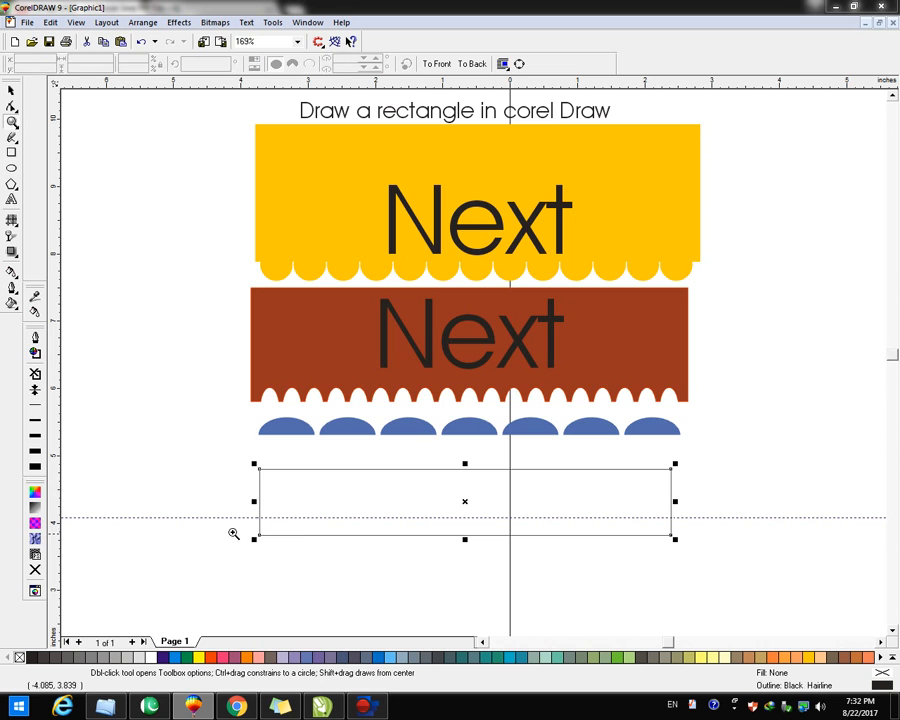
drag(238, 511, 737, 561)
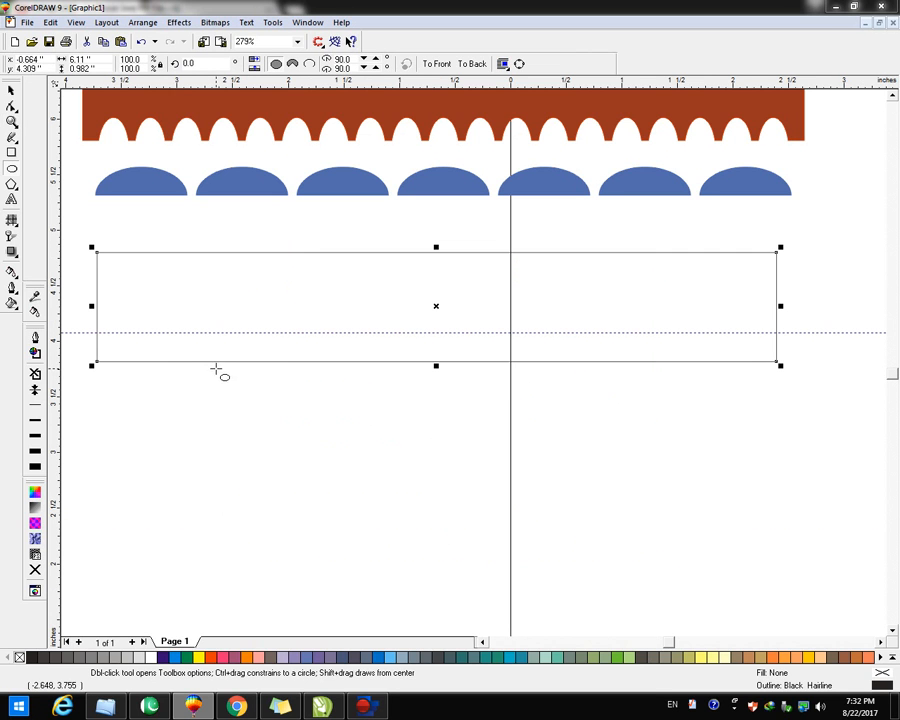
drag(123, 348, 146, 379)
click(12, 93)
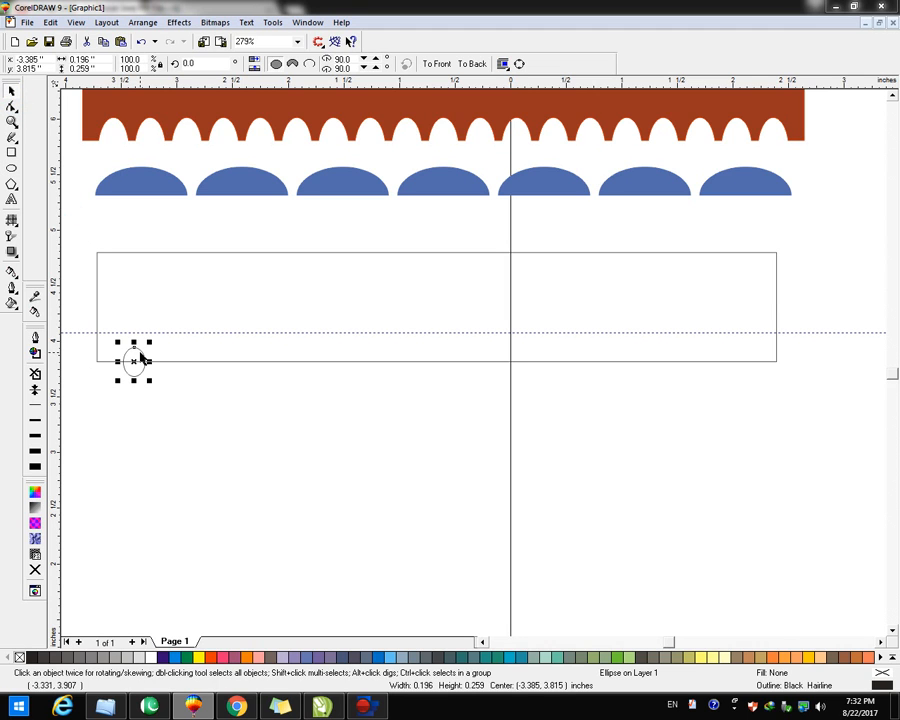
key(Left)
key(Left)
Build an uneven row of thirteen small ellipses along the left half of the rectangle's bottom edge, with copies about 0.38 inches high
drag(110, 370, 323, 374)
key(ctrl+z)
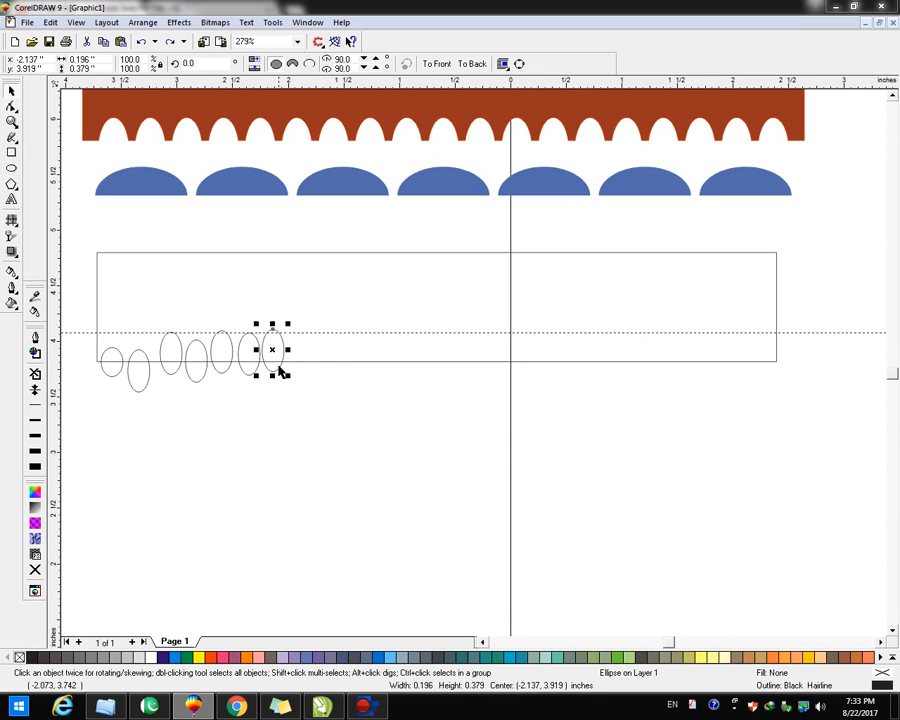
drag(269, 350, 371, 366)
right_click(318, 358)
key(ctrl+z)
key(ctrl+z)
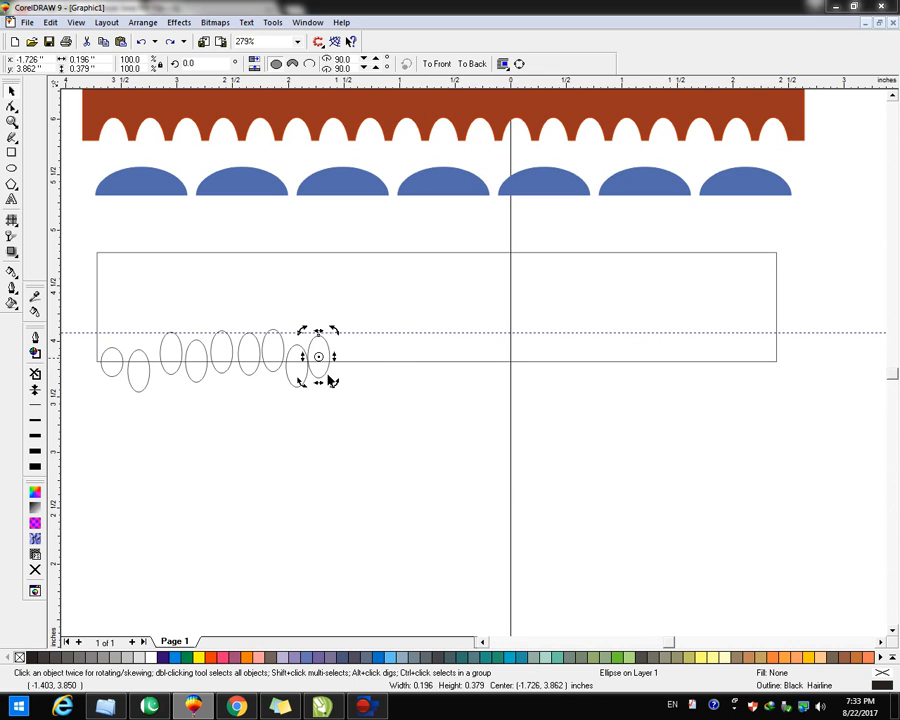
drag(318, 357, 362, 363)
drag(379, 363, 405, 360)
right_click(385, 357)
Copy the thirteen ellipses to the right half of the rectangle's bottom edge as a horizontally mirrored group
drag(83, 304, 480, 418)
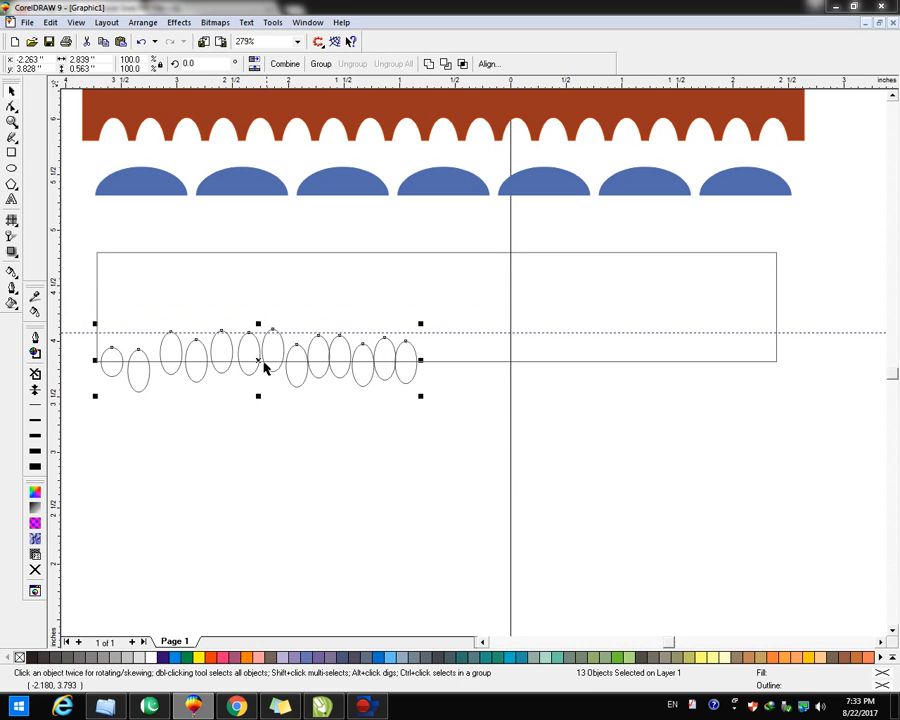
drag(258, 360, 573, 353)
right_click(573, 353)
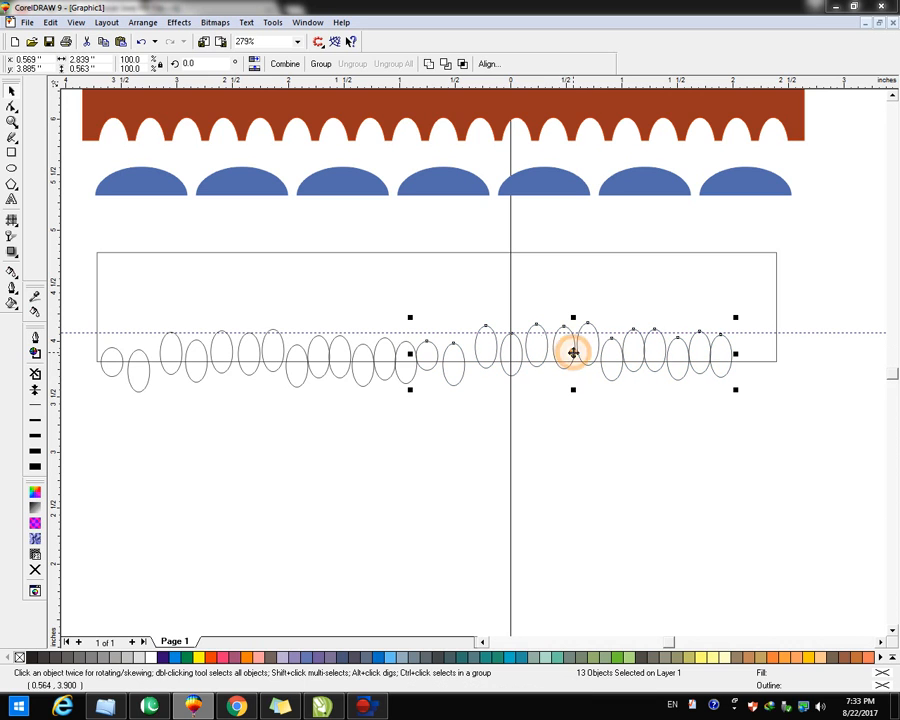
key(ctrl+g)
click(256, 60)
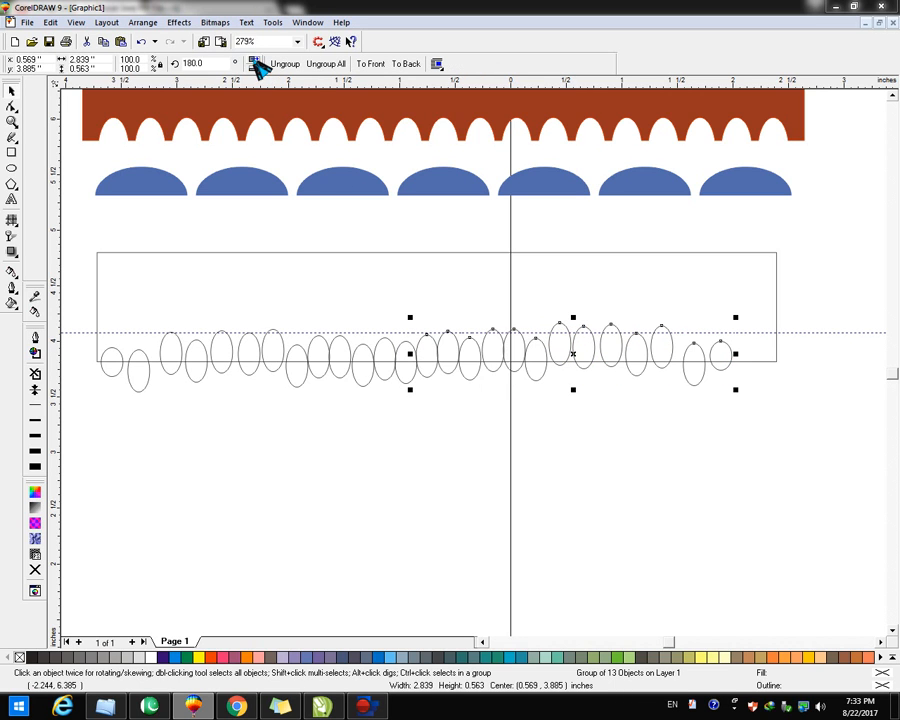
Stretch the mirrored ellipse group toward the rectangle's right end and ungroup it
drag(573, 355, 572, 350)
drag(733, 349, 768, 349)
click(801, 310)
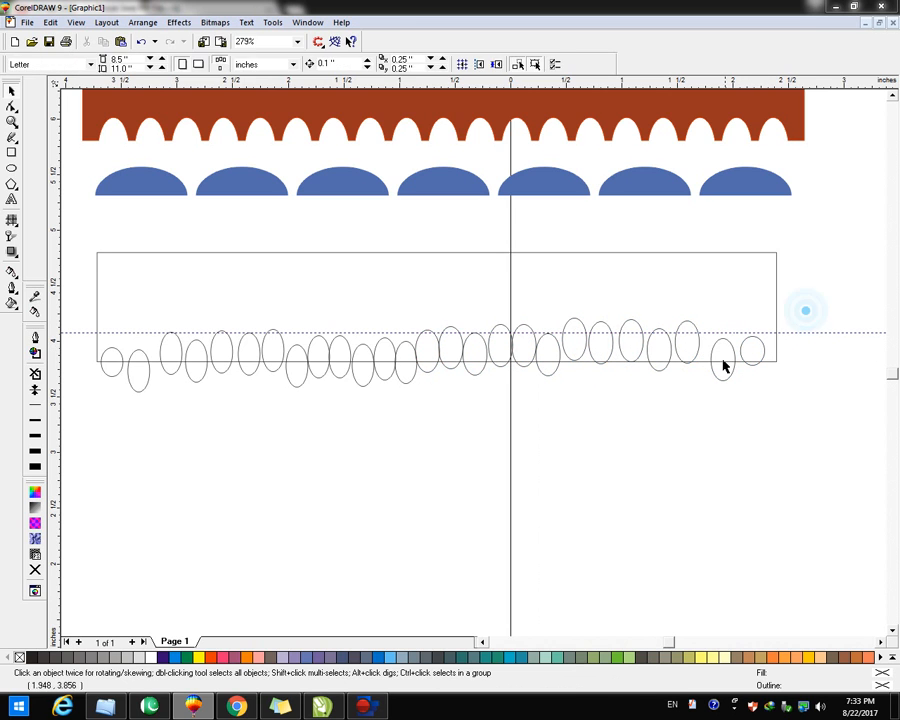
click(714, 355)
click(285, 63)
click(589, 472)
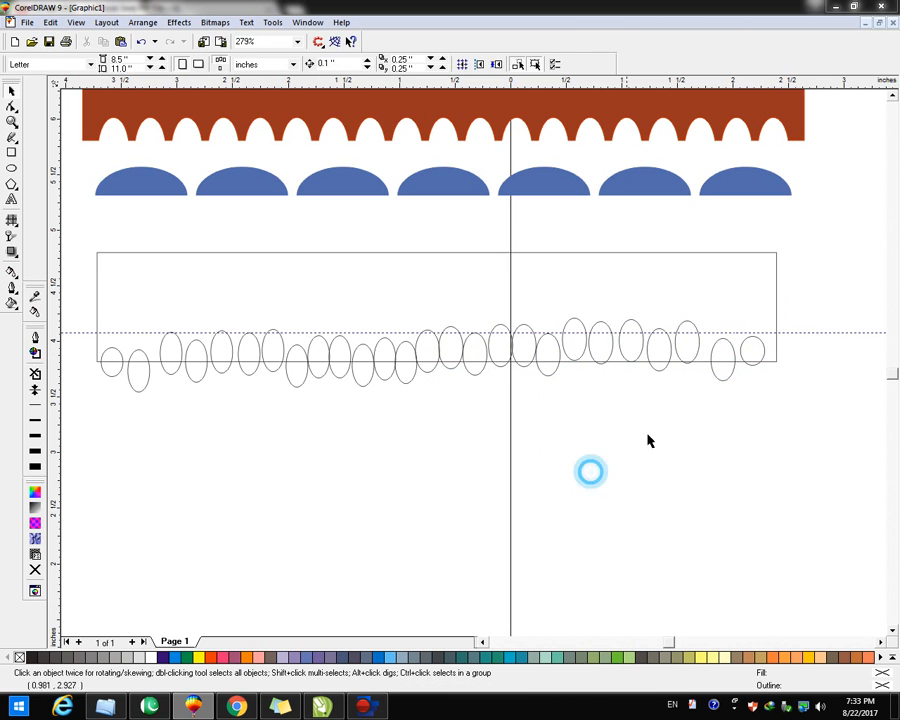
Reposition the ellipses in the right half individually so they sit closer together at slightly varied heights across the bottom edge
click(714, 368)
key(Left)
click(748, 349)
key(Left)
key(Left)
key(Right)
drag(740, 351, 737, 351)
click(725, 452)
drag(776, 400, 626, 308)
drag(680, 346, 669, 386)
click(633, 473)
drag(602, 352, 500, 371)
click(191, 470)
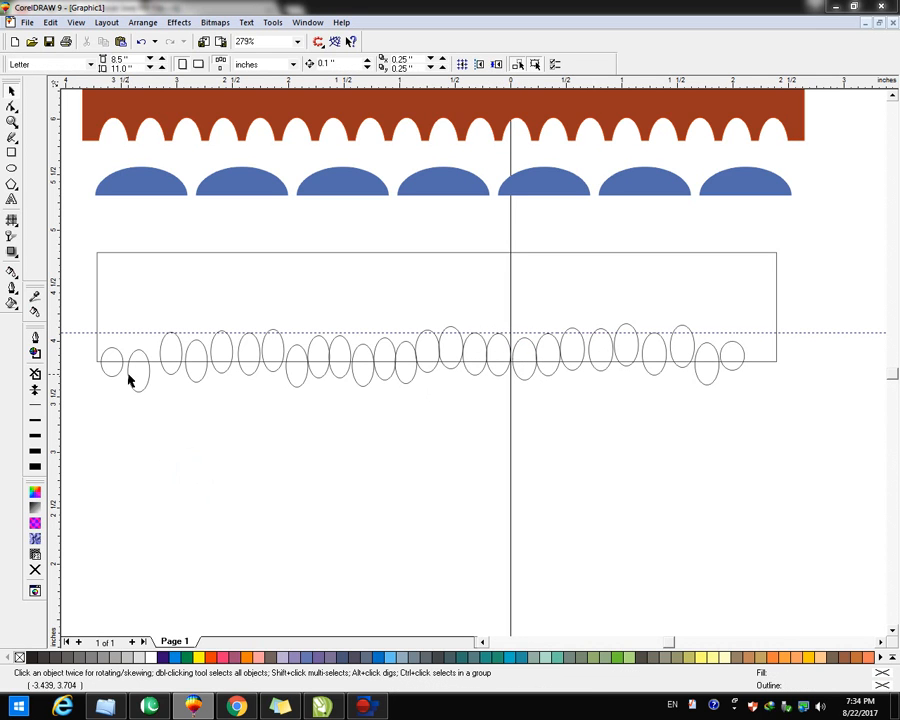
Shift the two leftmost ellipses slightly inward and select the whole row of ellipses
drag(145, 373, 125, 364)
click(80, 394)
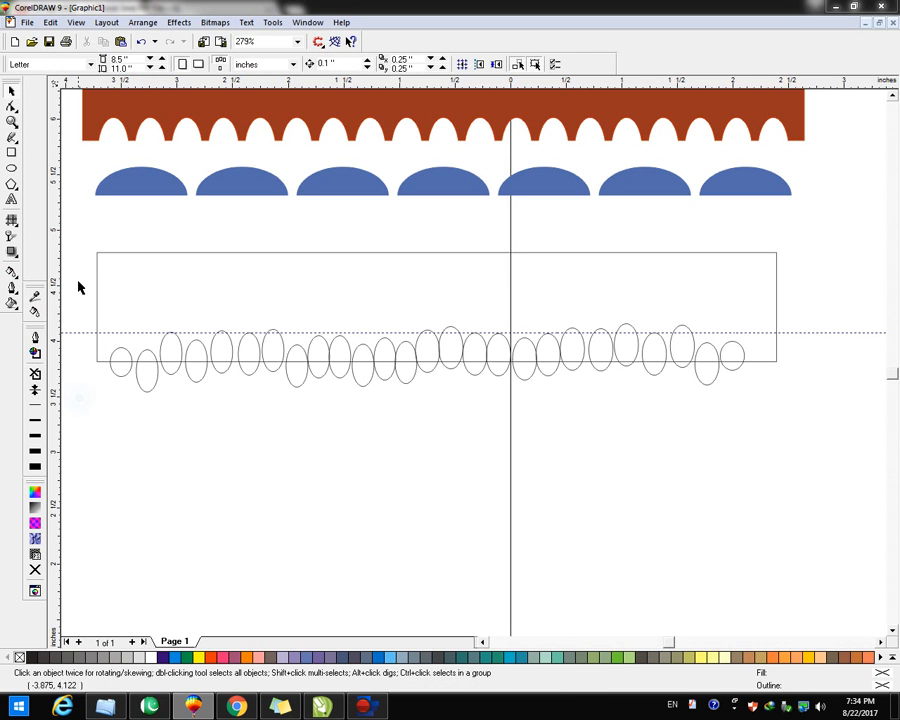
drag(84, 271, 790, 440)
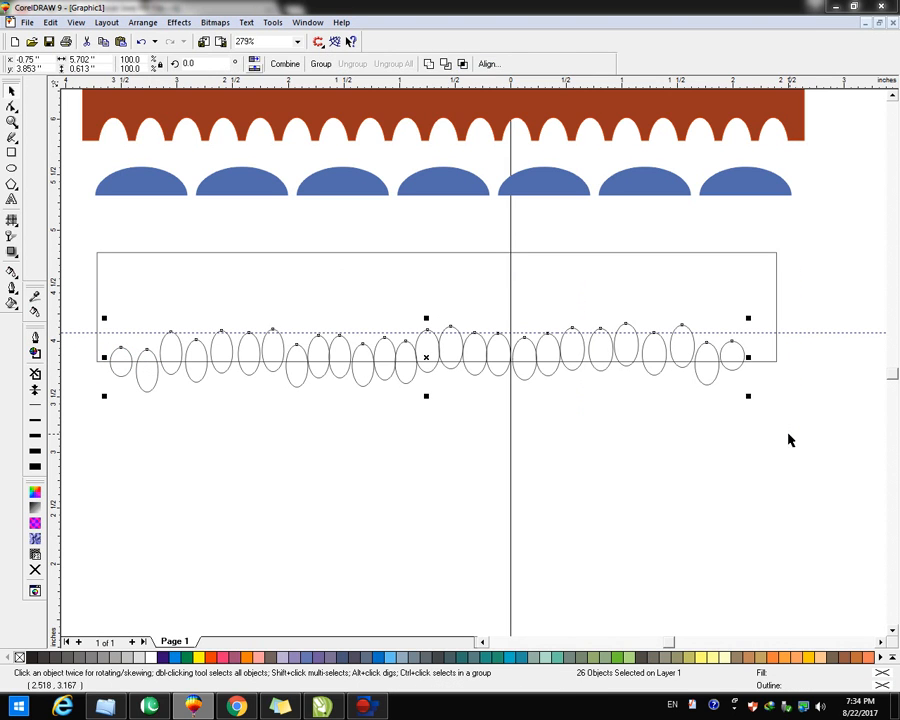
Group the row of small ellipses and centre the group horizontally with the rectangle
key(ctrl+g)
shift+click(518, 359)
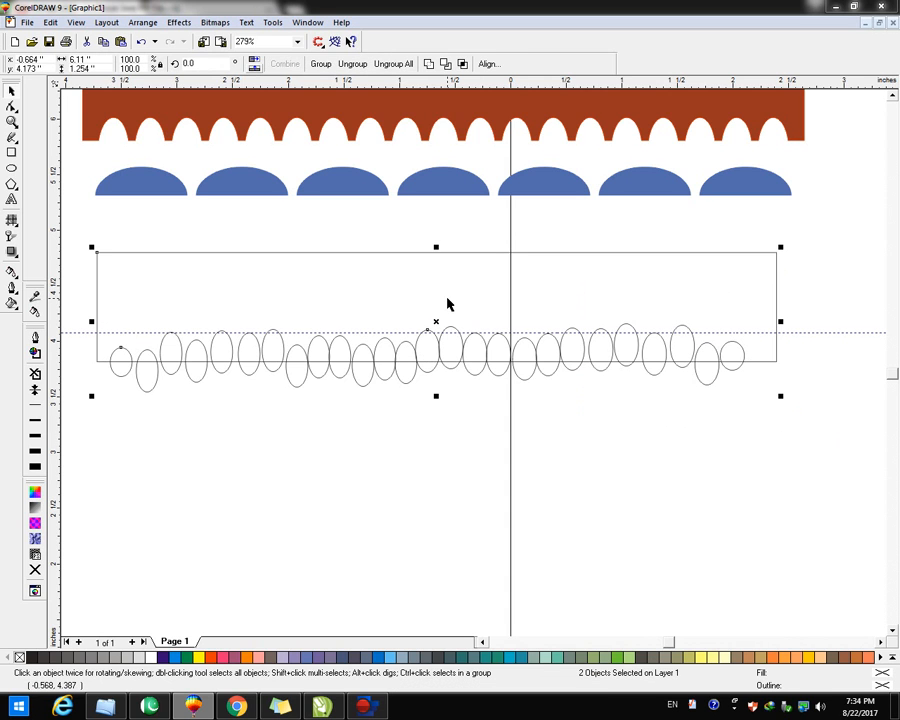
key(c)
click(502, 472)
Trim the rectangle with the ellipse group and move the trimmed rectangle straight up clear of the ellipses
drag(90, 246, 846, 438)
click(446, 64)
click(432, 490)
drag(407, 324, 408, 271)
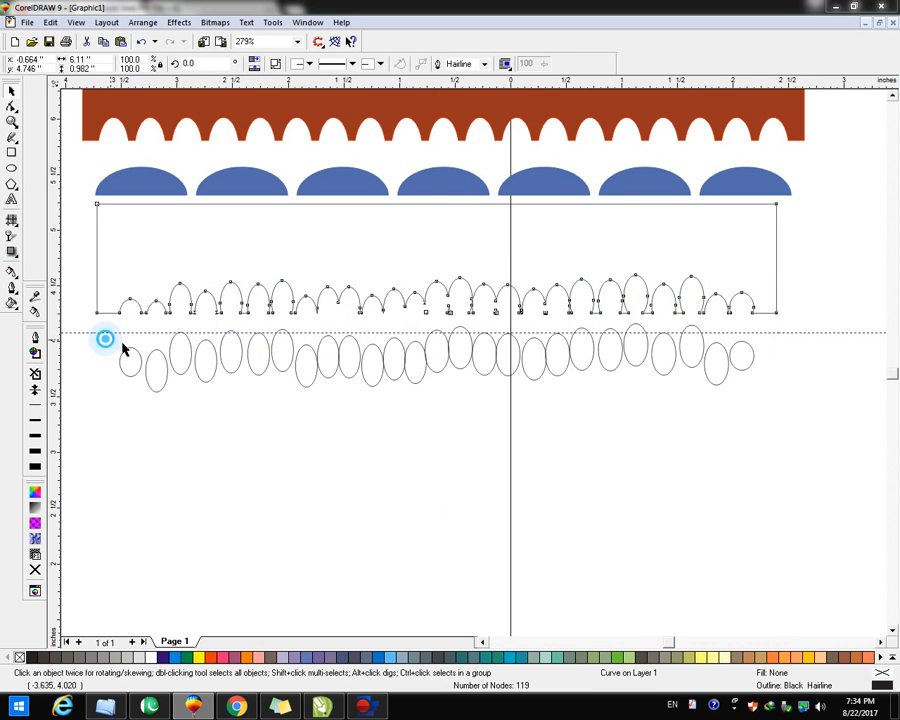
Delete the leftover ellipse group and move the trimmed rectangle back down into its place
drag(845, 543, 86, 325)
key(Delete)
click(277, 262)
drag(321, 271, 321, 329)
click(323, 478)
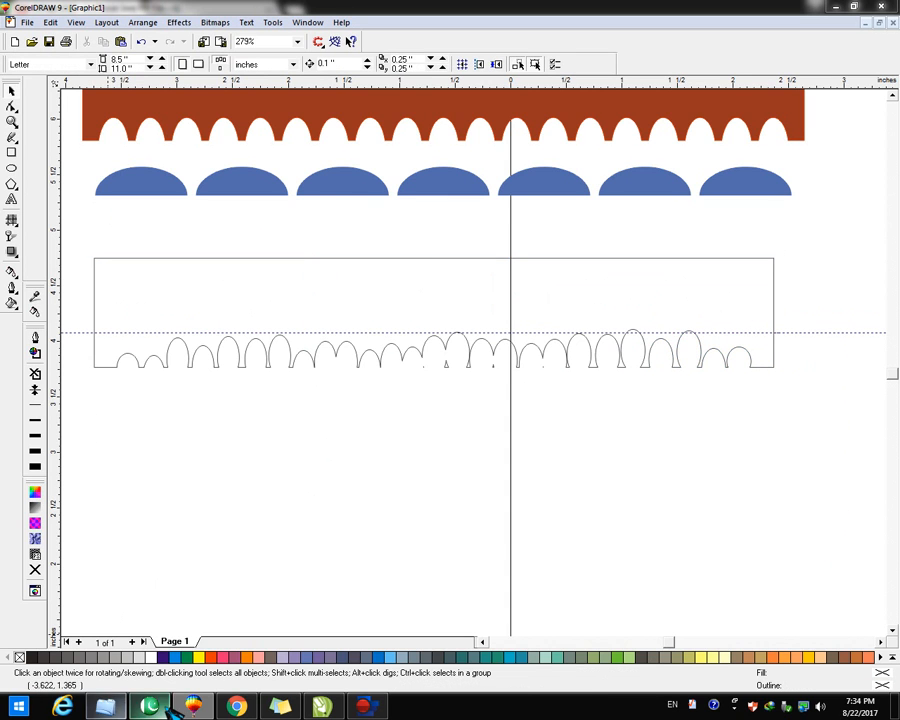
Colour the trimmed rectangle orange, change its fill to C:50 M:60 Y:100 K:0, and remove its outline
click(201, 309)
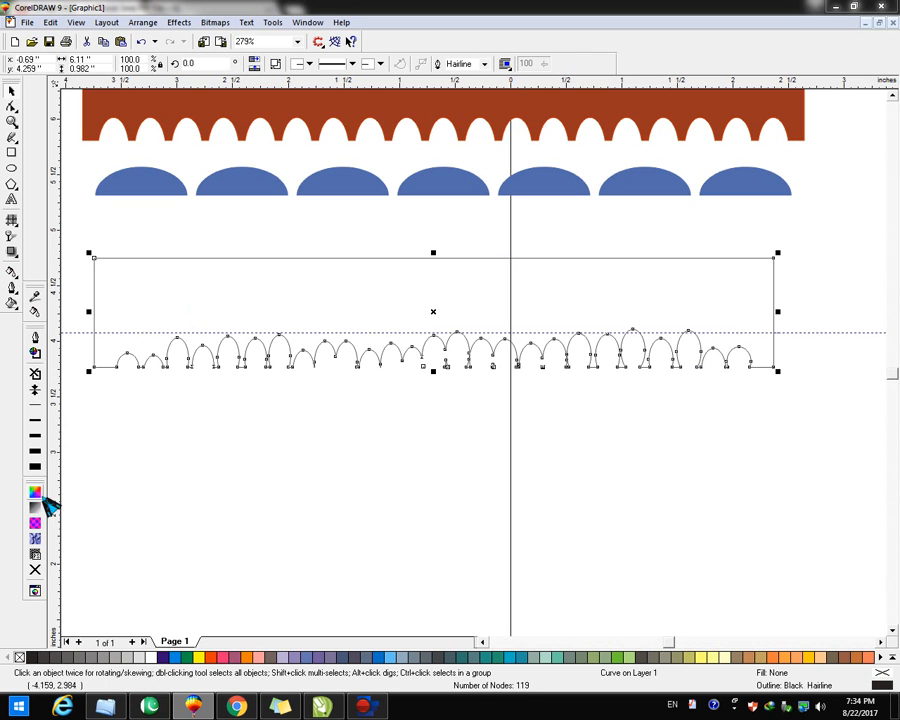
click(247, 657)
right_click(247, 657)
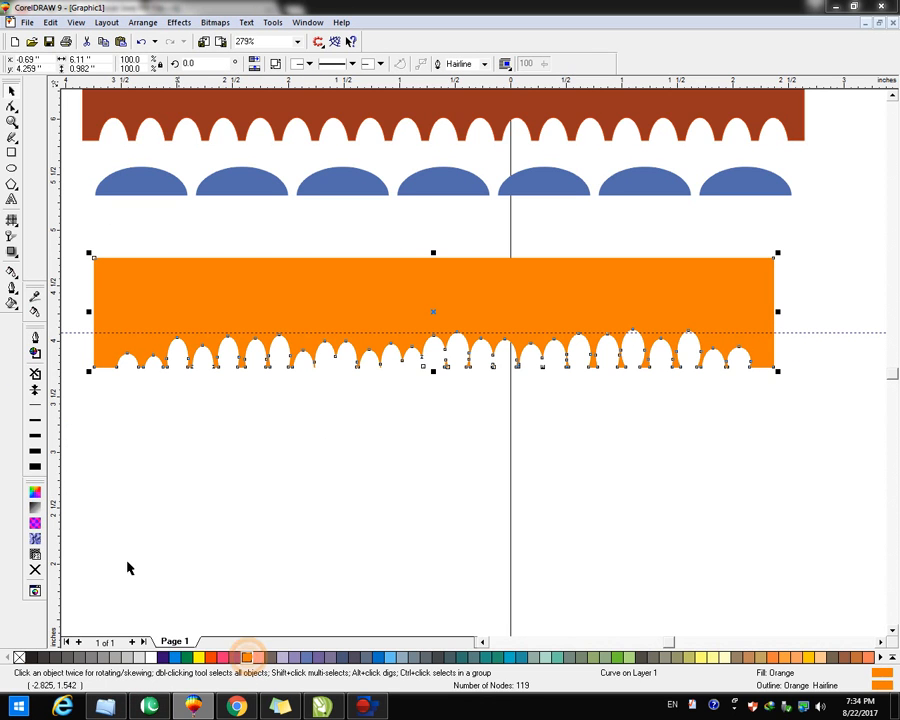
click(35, 492)
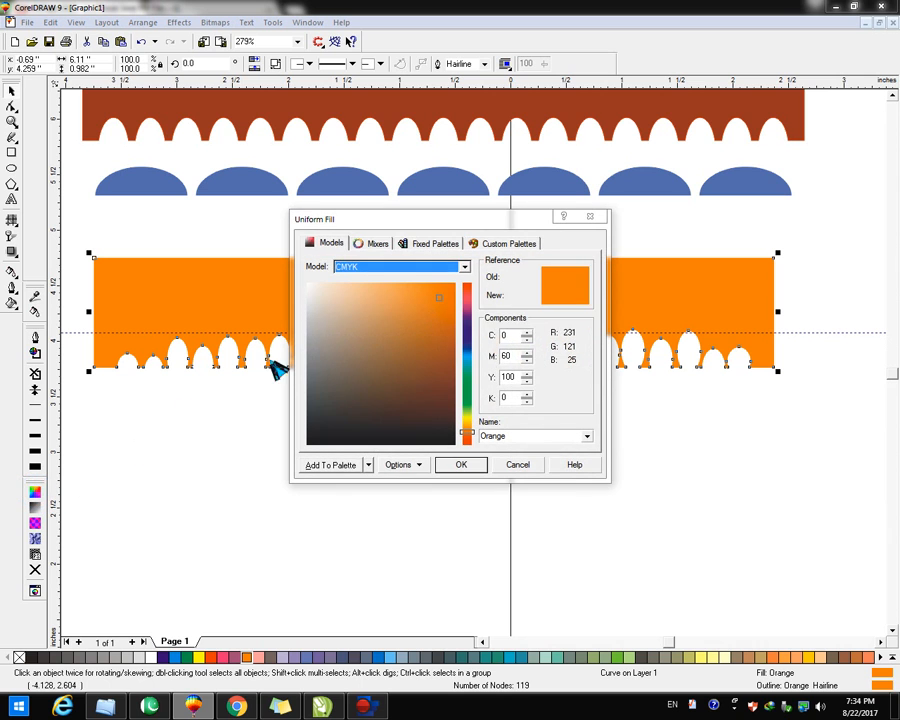
key(Tab)
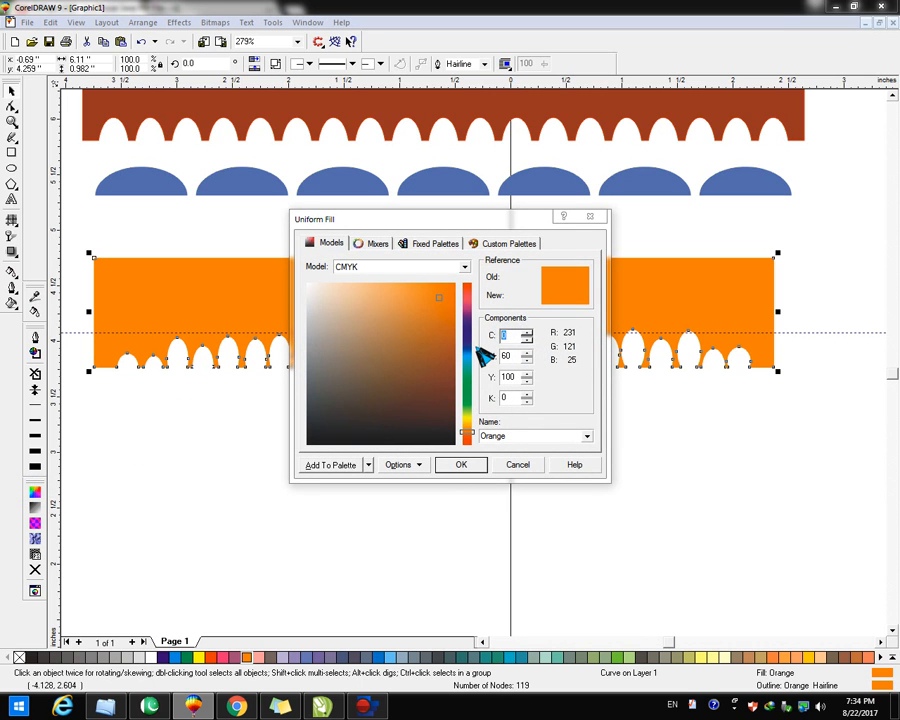
key(Return)
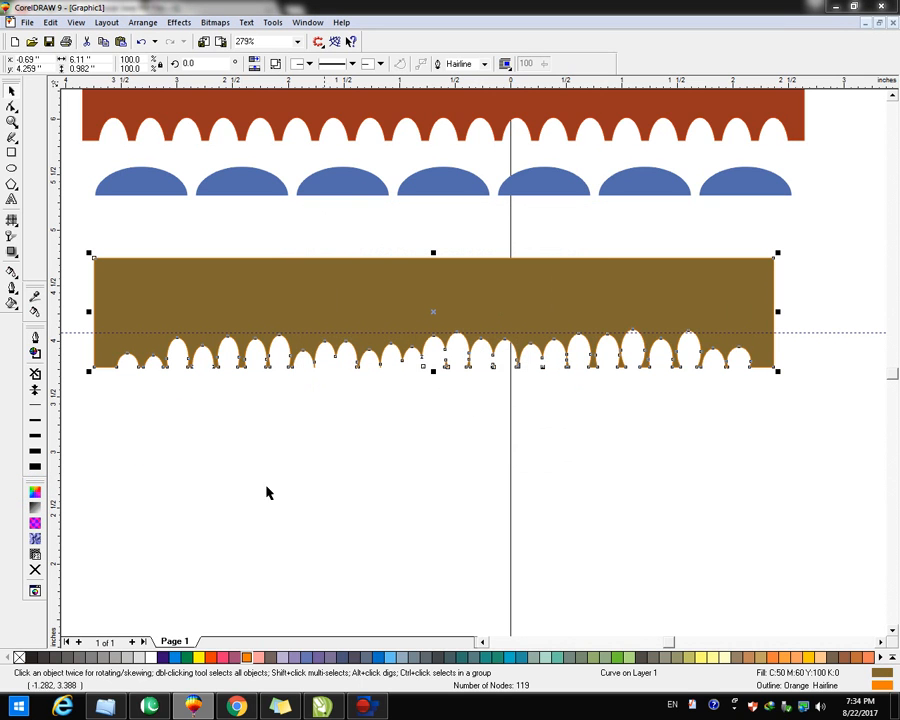
right_click(19, 658)
click(296, 398)
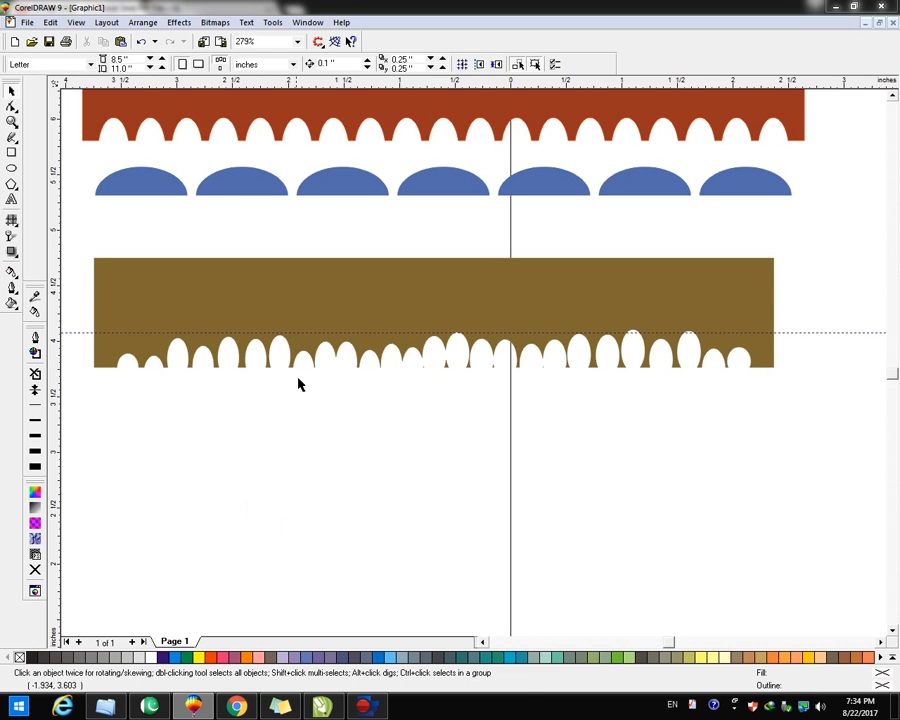
Examine the irregular cut-out edge of the brown banner up close and alongside the other banners on the page
click(339, 292)
key(z)
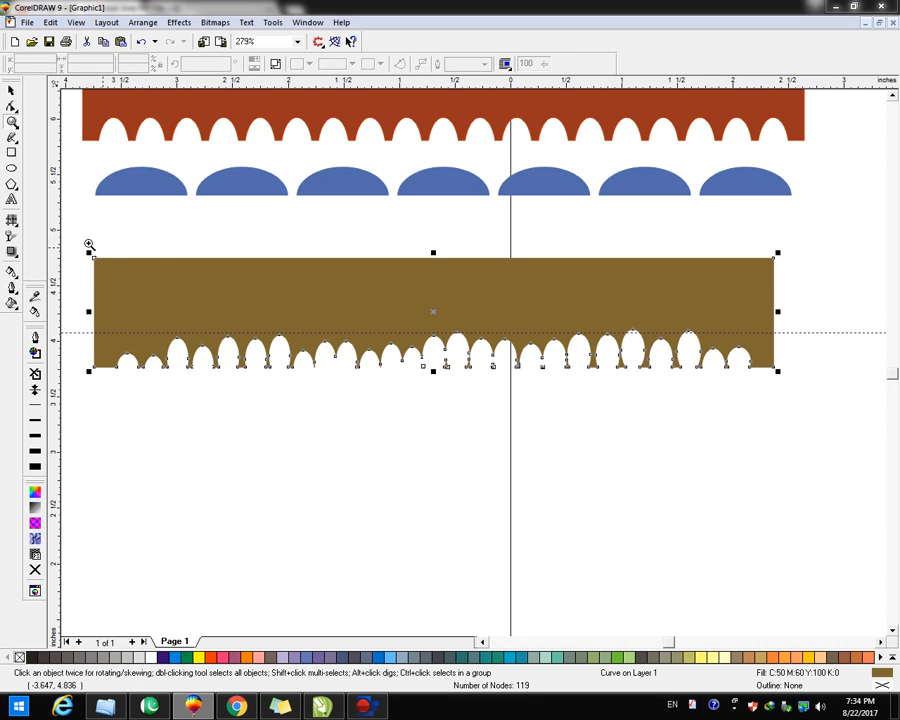
drag(79, 243, 785, 410)
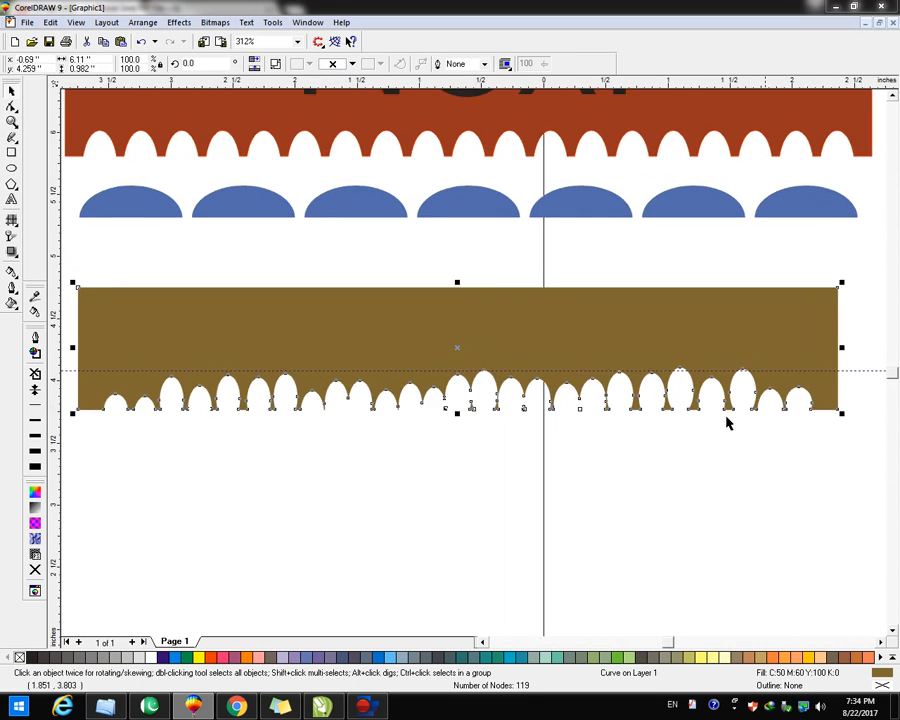
click(429, 465)
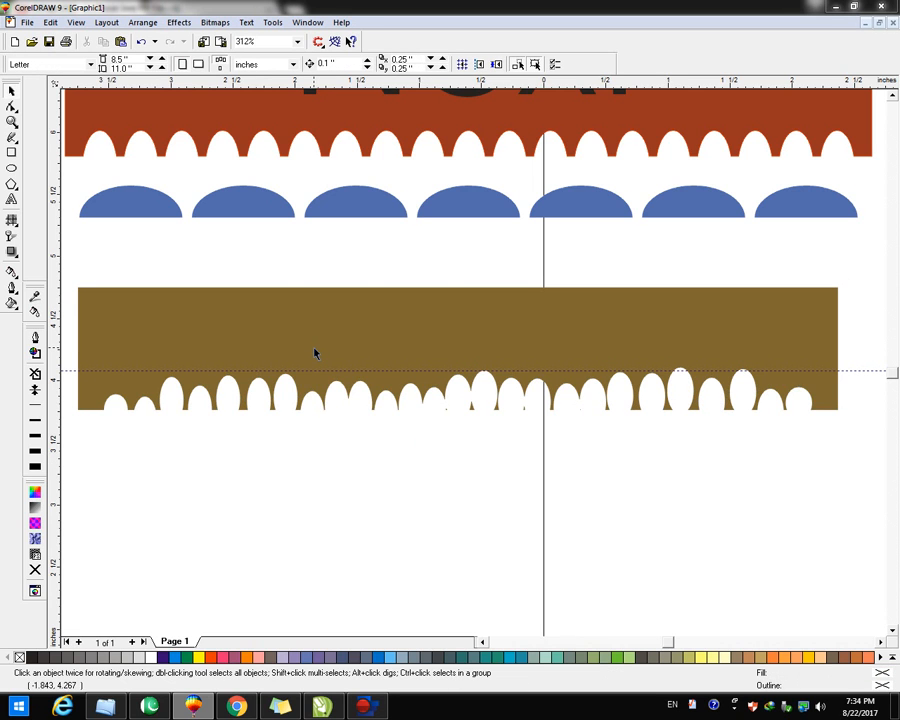
key(F4)
key(F3)
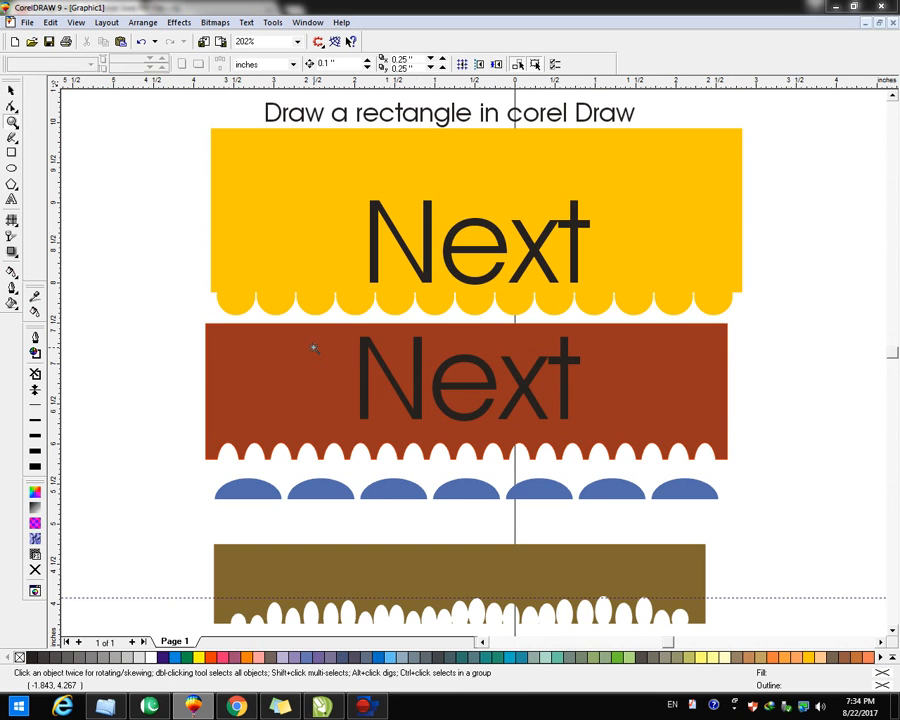
key(F2)
drag(340, 449, 597, 518)
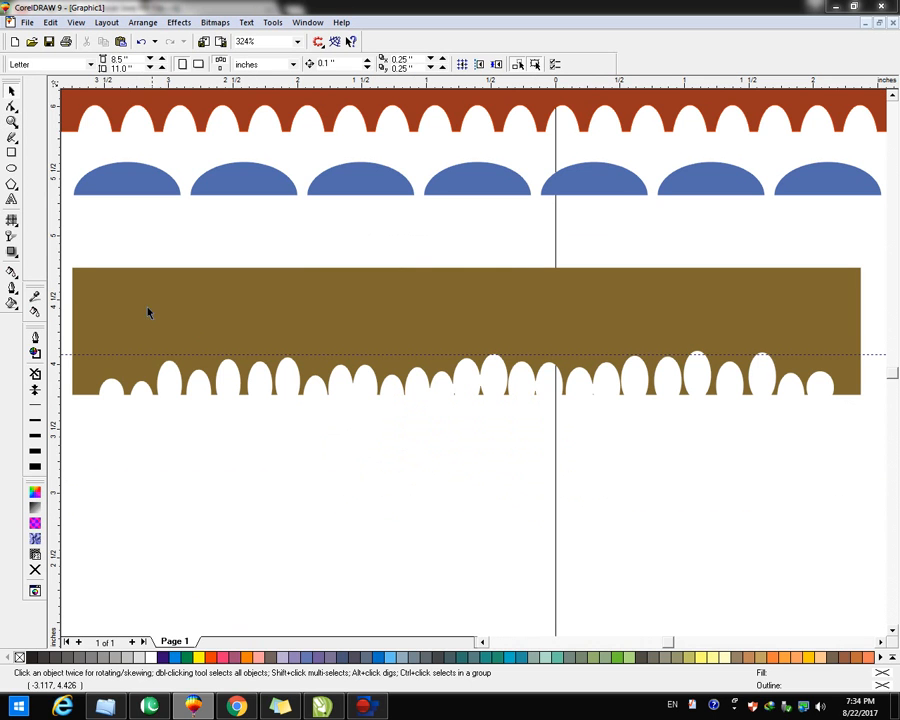
key(F2)
drag(69, 267, 556, 405)
drag(806, 406, 860, 403)
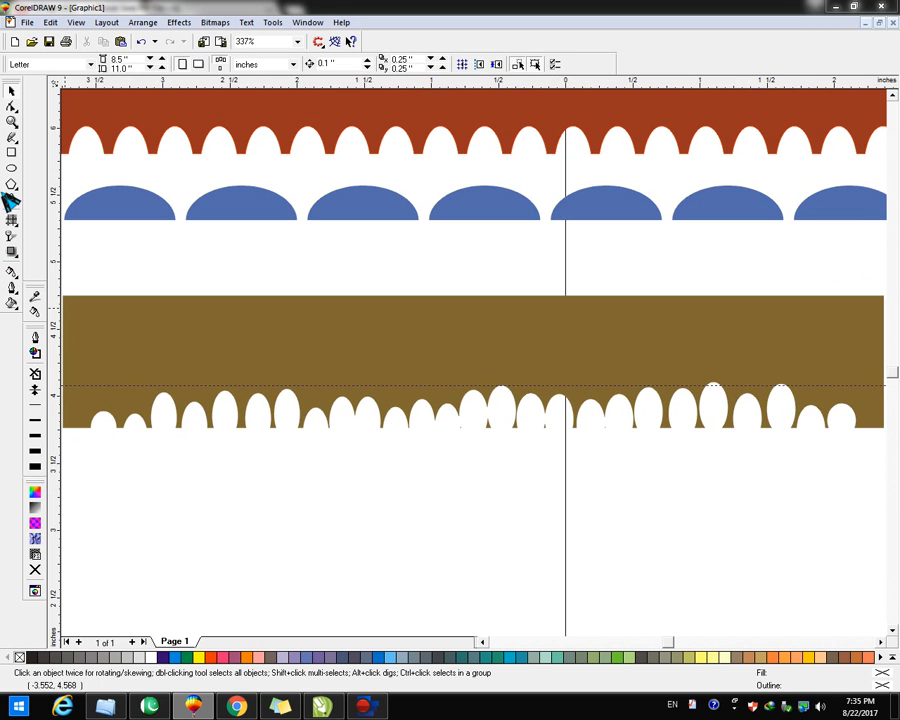
Draw a rectangle about 2.26 by 0.6 inches below the brown banner and a five-sided polygon about 0.26 inch wide over its bottom edge
click(13, 152)
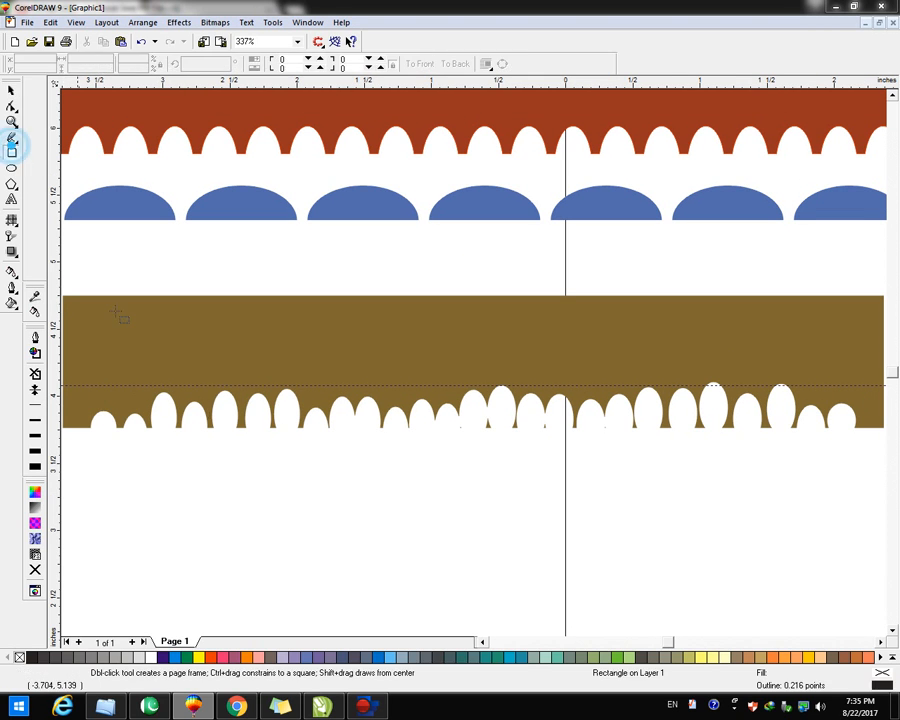
drag(188, 463, 491, 545)
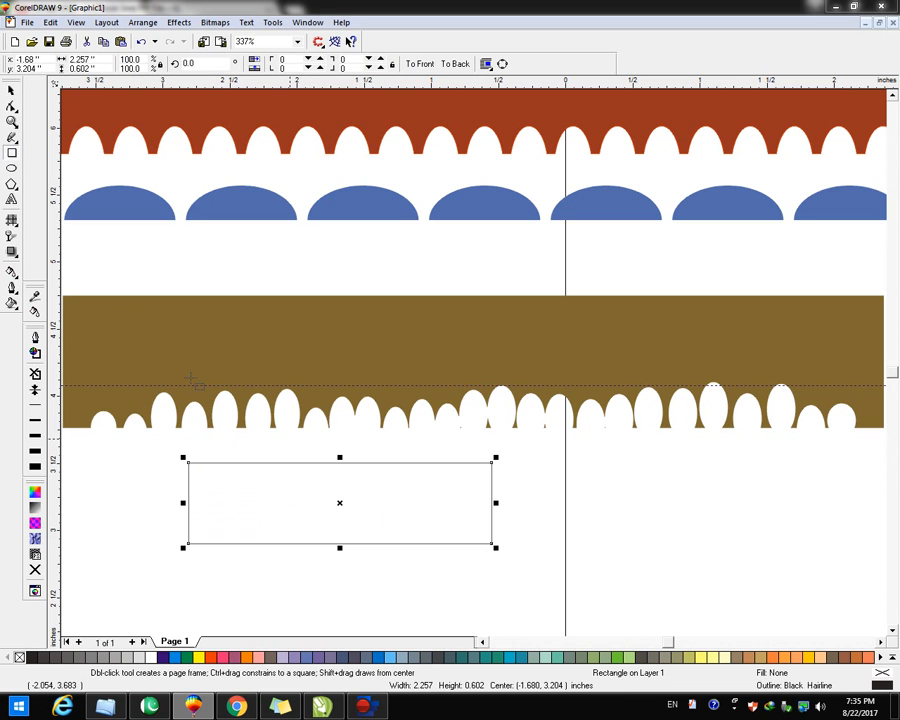
click(17, 191)
click(40, 192)
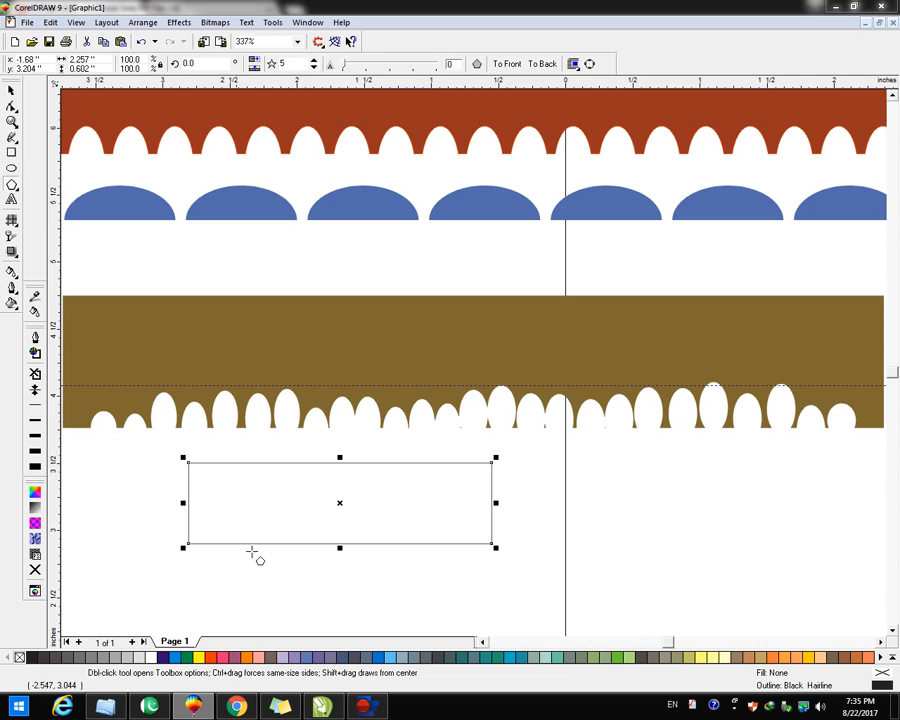
drag(217, 528, 262, 574)
Move the pentagon to the left end of the rectangle's bottom edge and bring the horizontal guideline down to its top point
click(12, 92)
click(132, 546)
click(231, 563)
click(241, 552)
click(240, 552)
drag(239, 549, 216, 550)
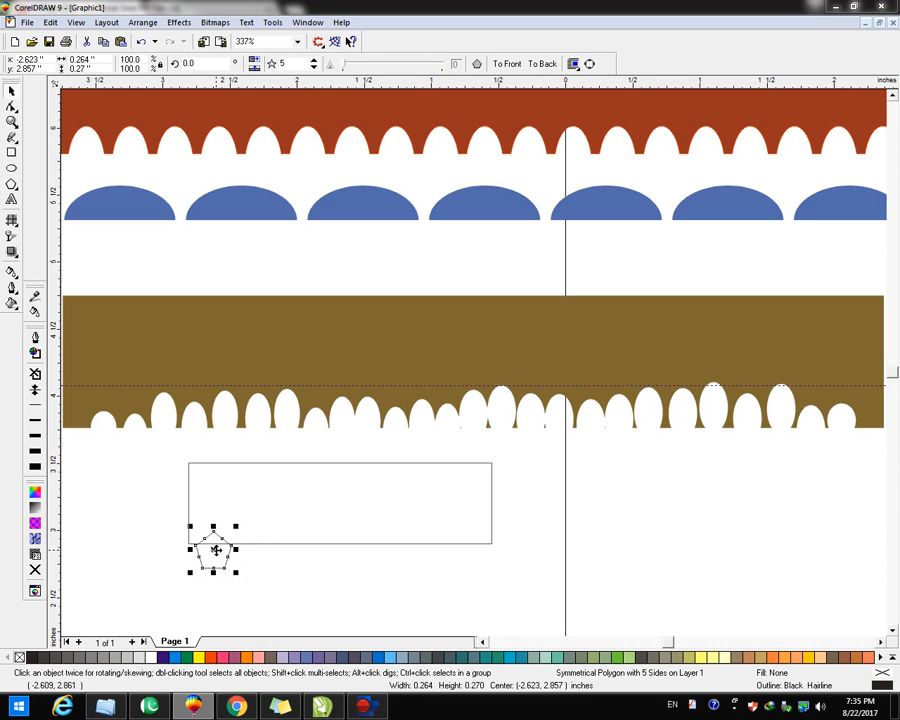
drag(269, 385, 264, 530)
Copy the pentagon beside itself and repeat the copy six times to form a row of eight along the rectangle's bottom edge
key(z)
drag(184, 524, 549, 579)
click(139, 392)
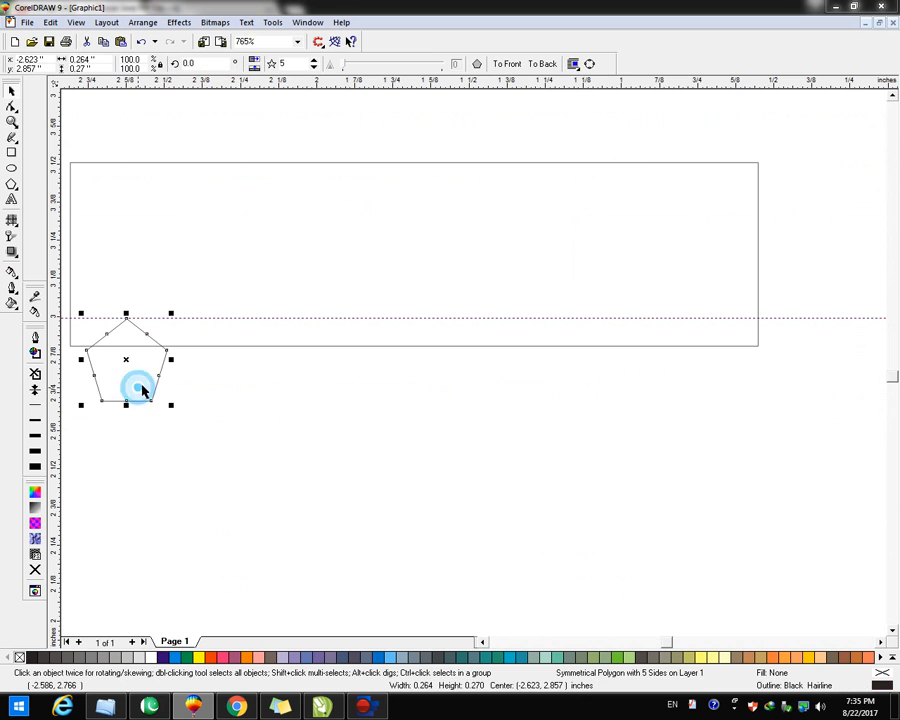
drag(126, 359, 212, 361)
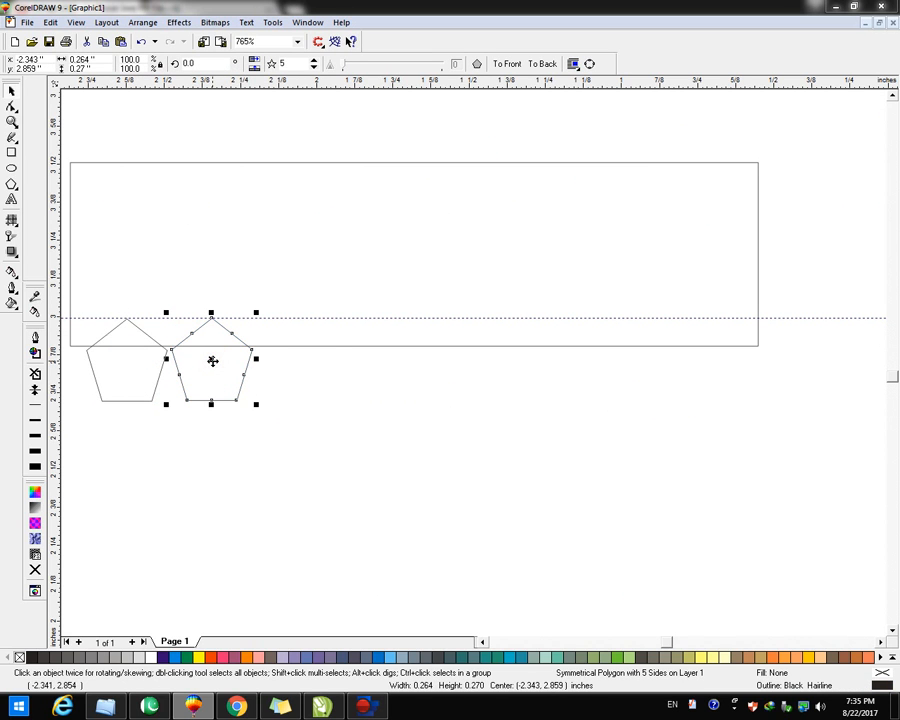
key(ctrl+r)
key(ctrl+r)
key(ctrl+r)
key(ctrl+r)
key(ctrl+r)
key(ctrl+r)
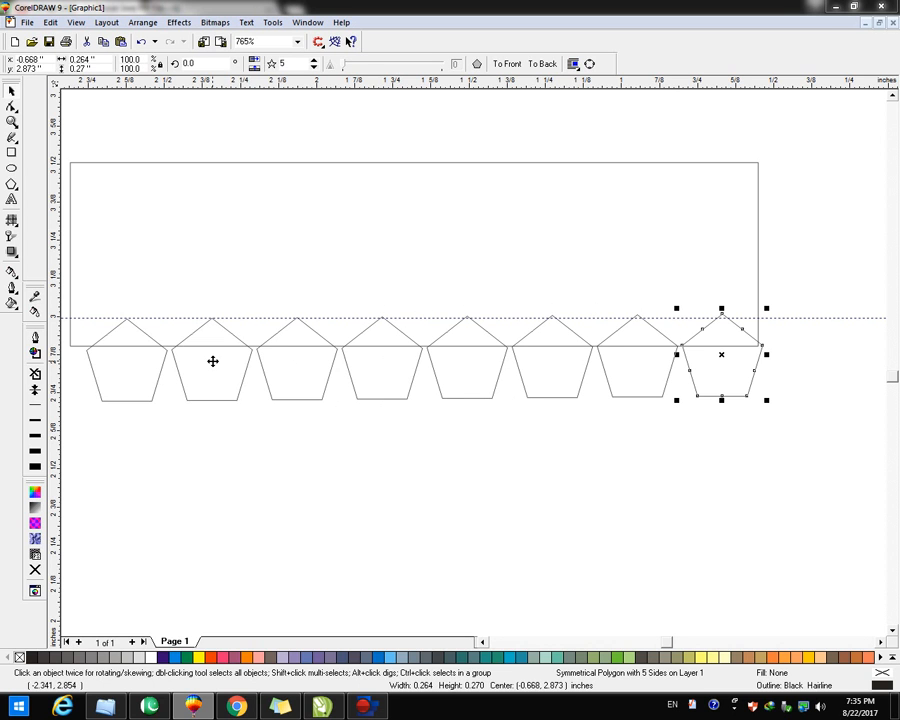
Group the eight pentagons and centre the group horizontally with the new rectangle
drag(801, 512, 128, 284)
key(ctrl+g)
shift+click(240, 266)
key(c)
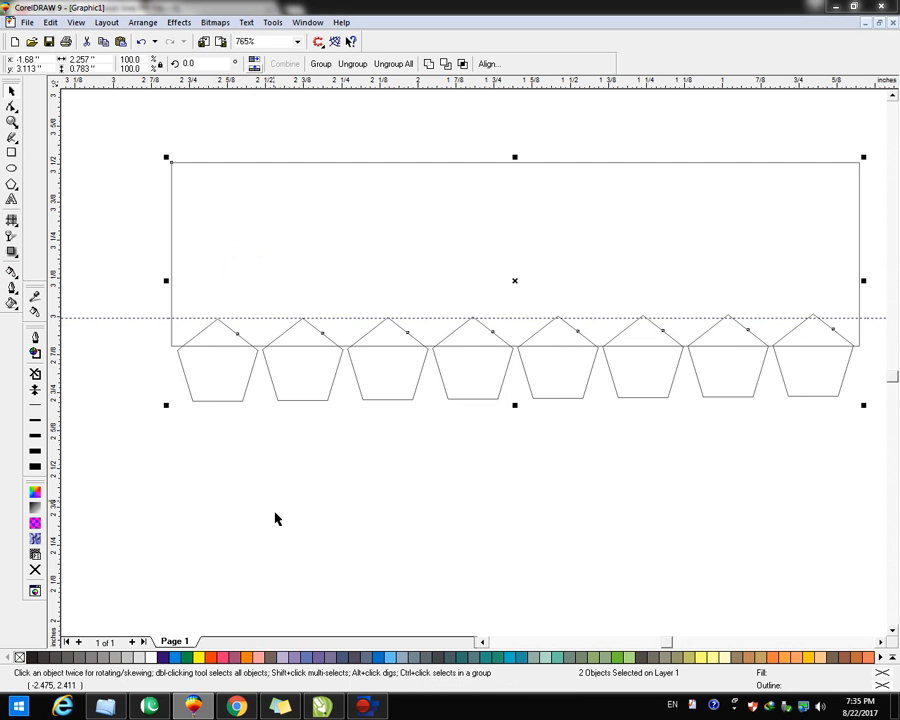
click(273, 510)
Weld the rectangle and the pentagon group into one shape and move it slightly up and to the right
drag(119, 120, 792, 451)
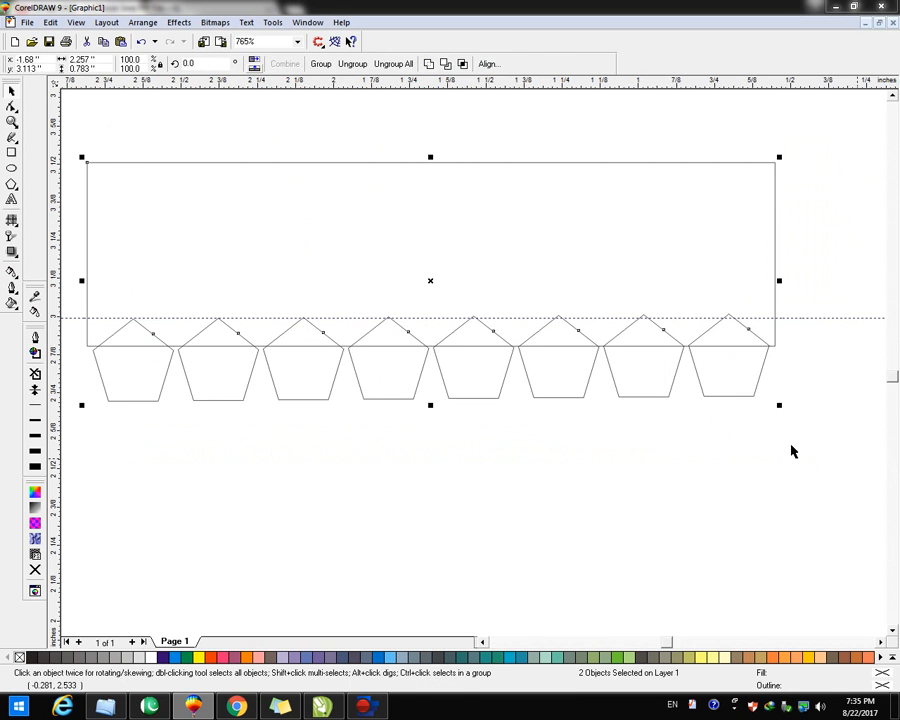
click(430, 64)
click(448, 518)
drag(396, 277, 448, 236)
click(452, 440)
scroll(450, 438, down, 1)
scroll(436, 400, up, 1)
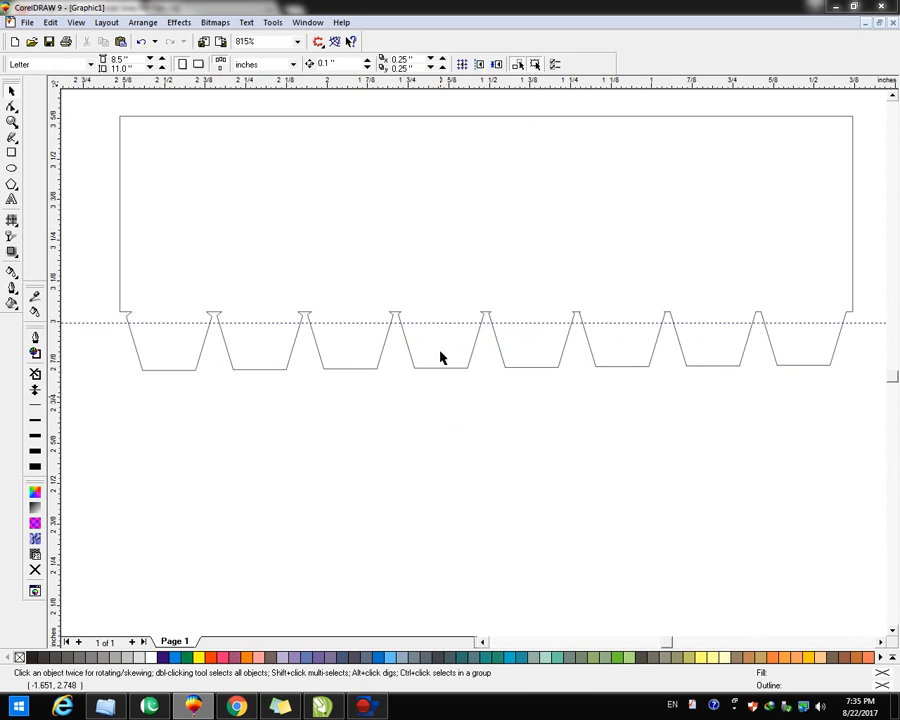
Fill the welded pentagon-edged banner with Spring Green and remove its outline
click(422, 257)
click(497, 657)
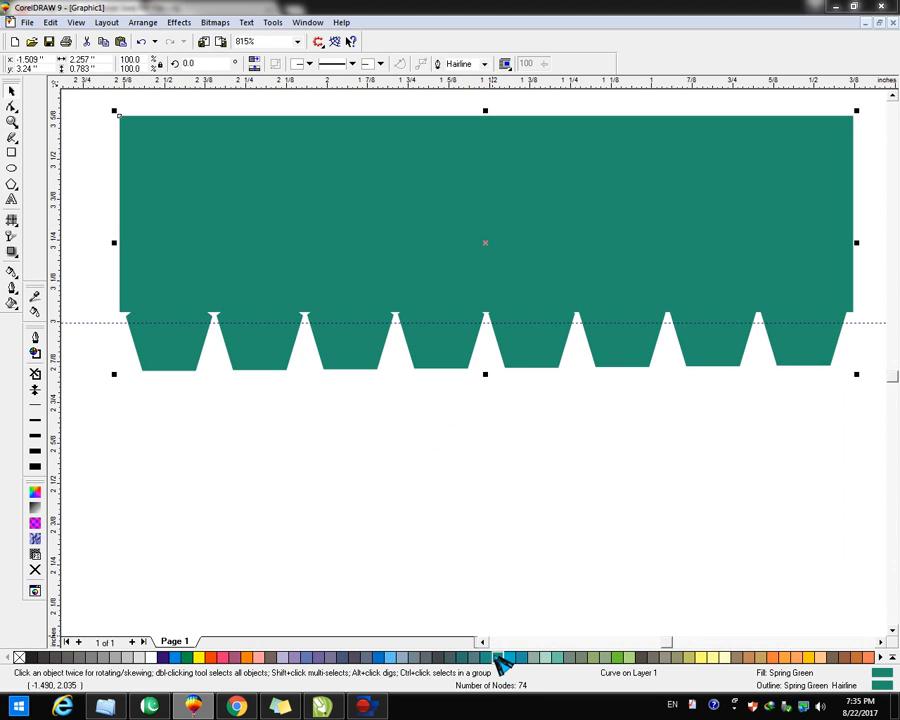
right_click(20, 657)
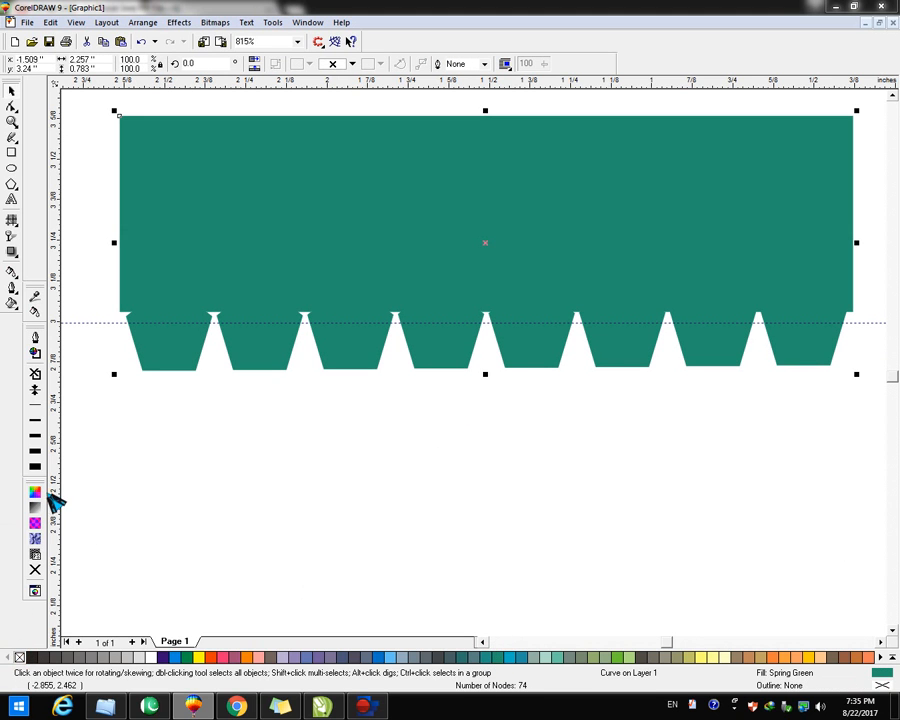
Set up a custom linear fountain fill for the pentagon-edged banner, blending from yellow to light blue
click(34, 508)
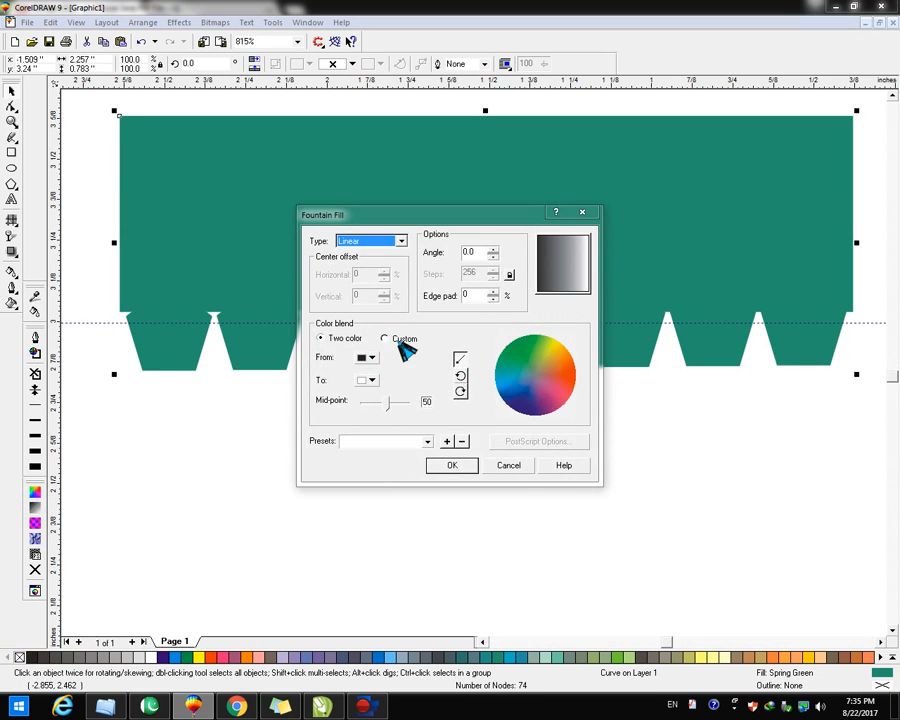
click(401, 341)
click(491, 361)
click(477, 380)
click(514, 385)
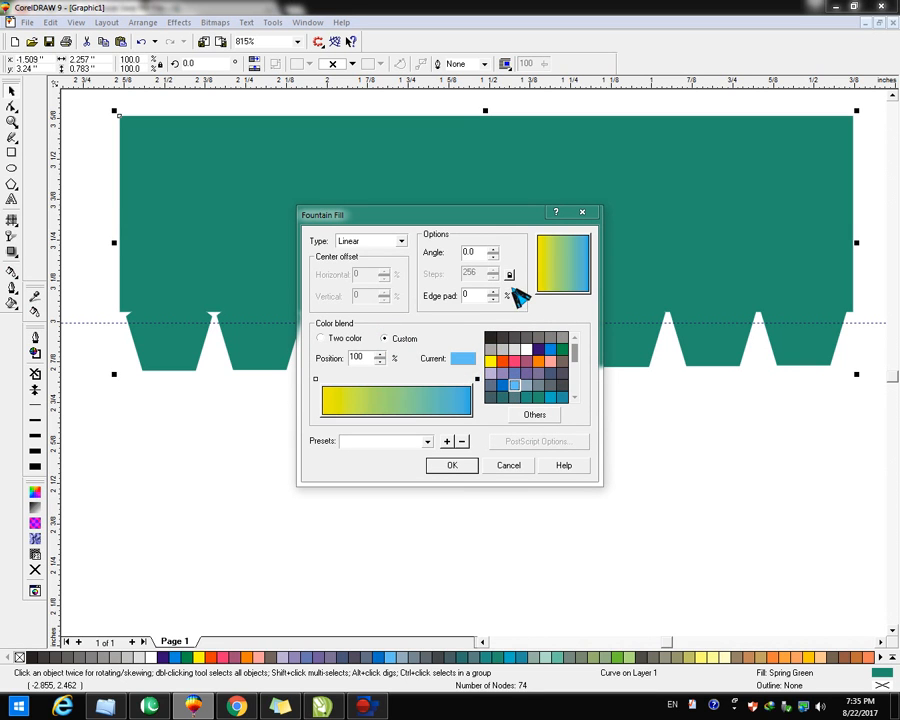
Change the fountain fill's start colour to a dark red of C:40 M:100 Y:100 K:0
click(316, 380)
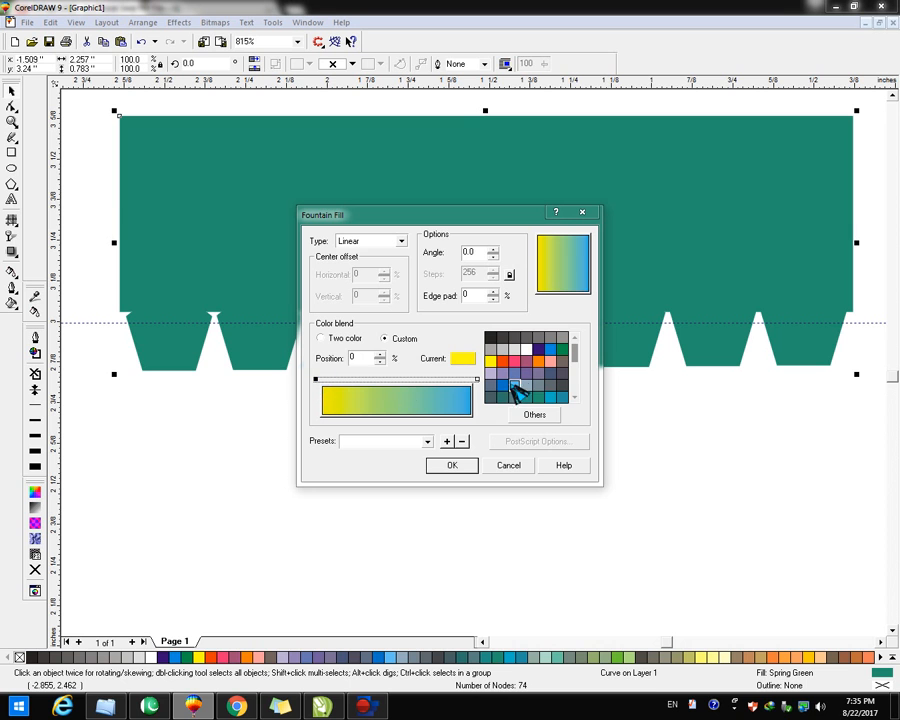
click(503, 397)
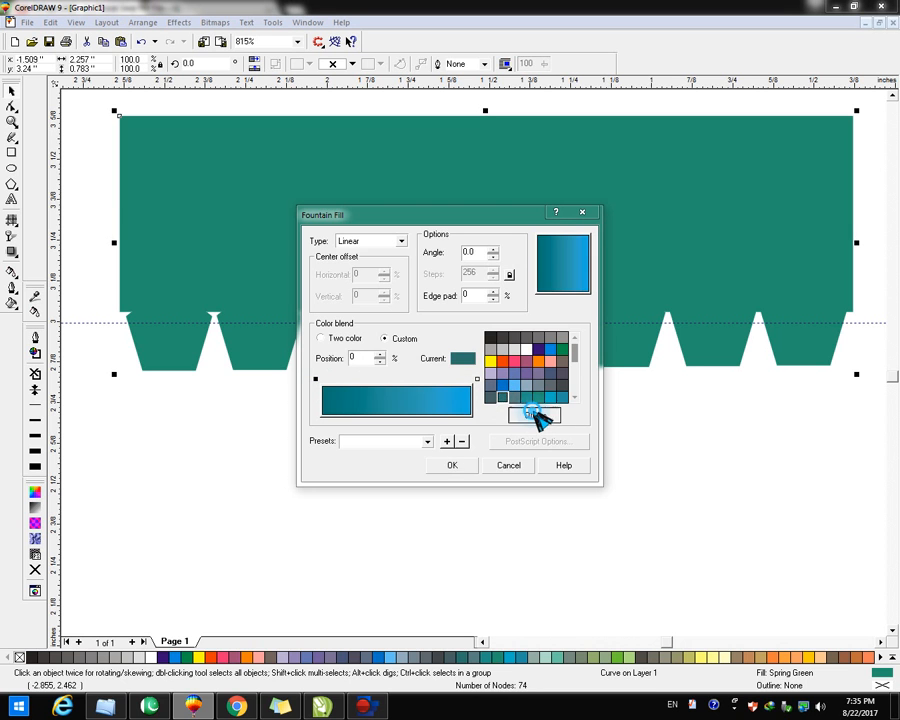
click(535, 414)
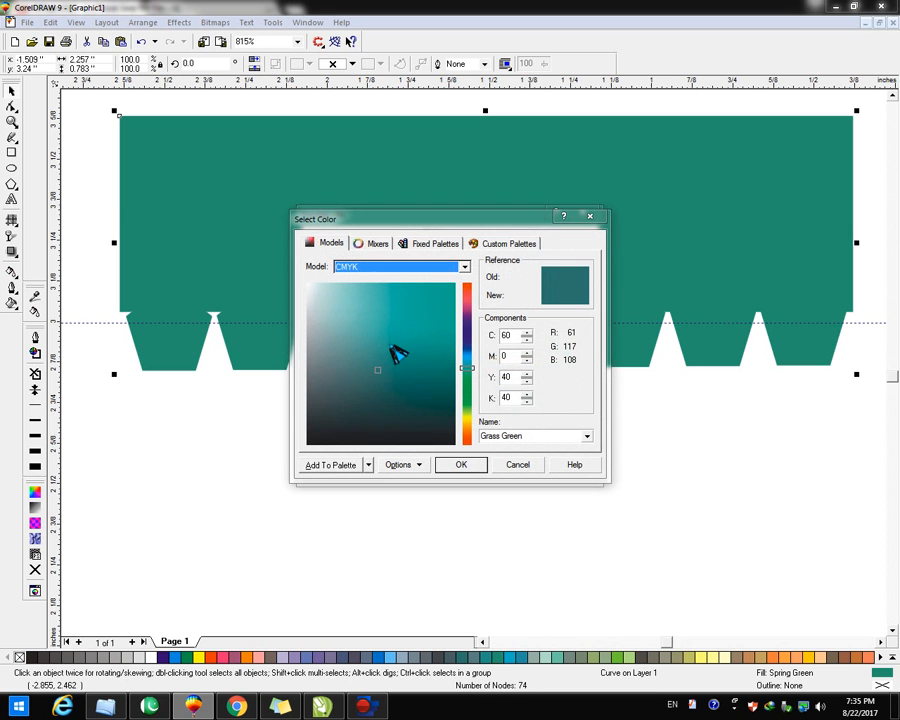
click(518, 466)
click(503, 361)
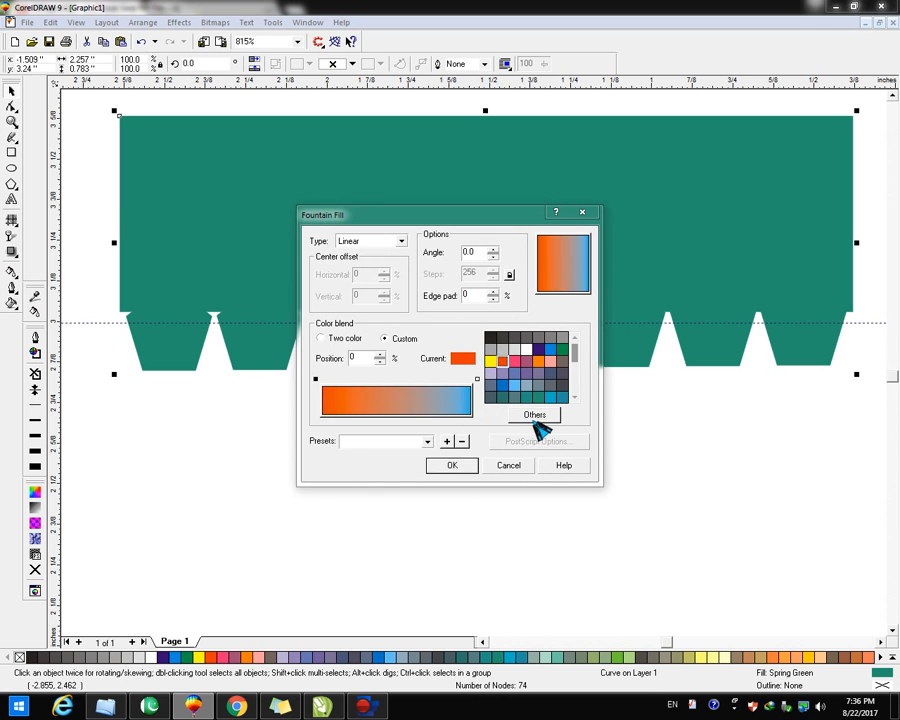
click(535, 416)
click(506, 335)
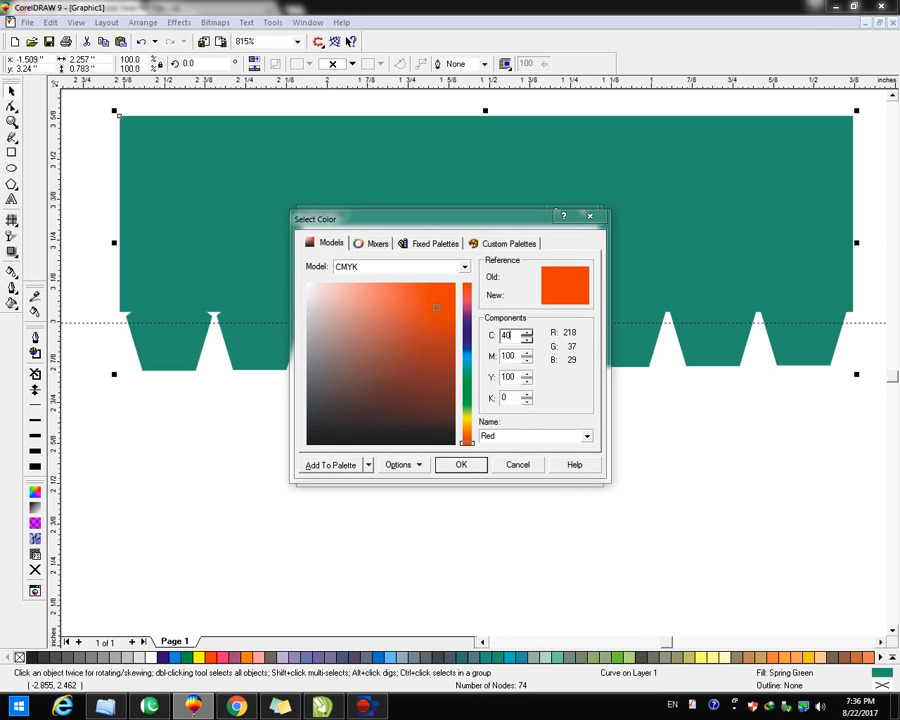
key(Return)
key(Return)
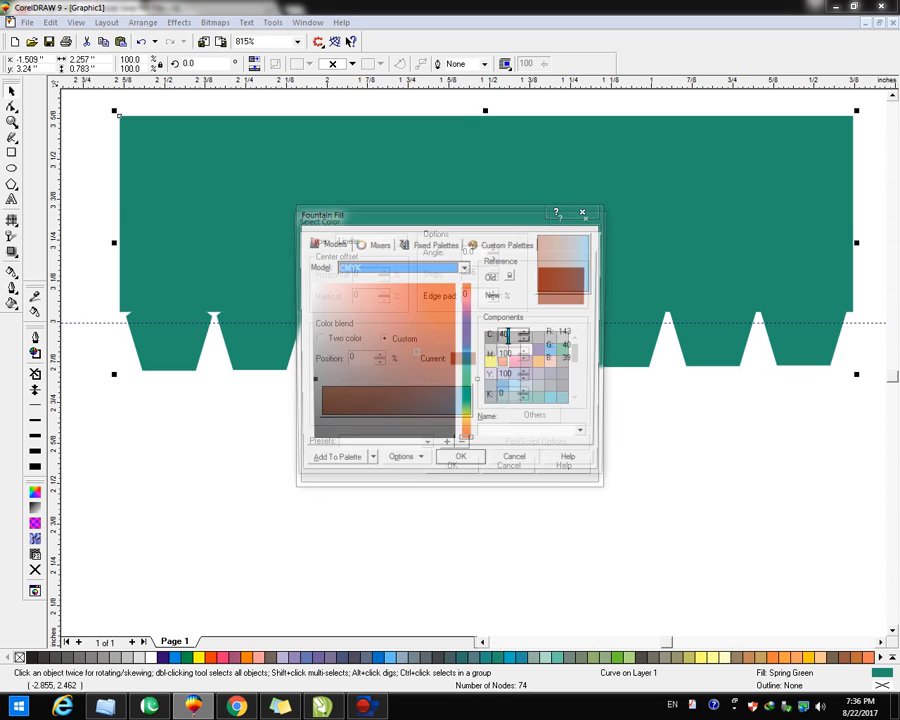
Apply the custom fountain fill, blending from the dark red to light blue, to the pentagon-edged banner
key(Return)
click(458, 467)
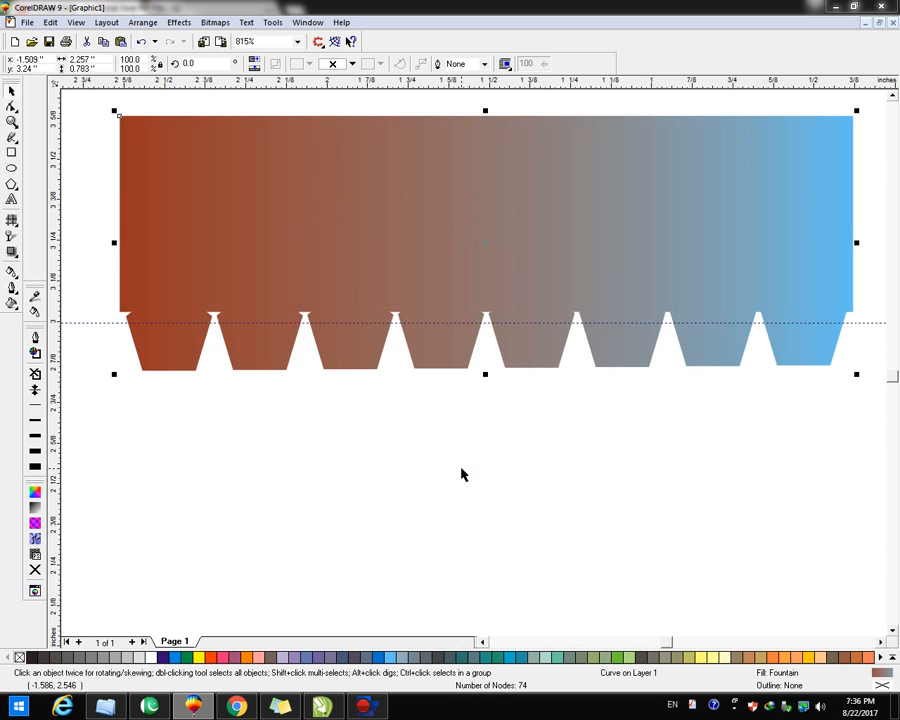
click(35, 492)
click(516, 462)
Set the angle of the pentagon-edged banner's fountain fill to 90 degrees
click(33, 508)
click(493, 257)
click(493, 257)
click(493, 257)
click(493, 248)
click(493, 248)
click(493, 248)
click(493, 248)
click(493, 248)
click(493, 248)
key(BackSpace)
text(90)
key(Return)
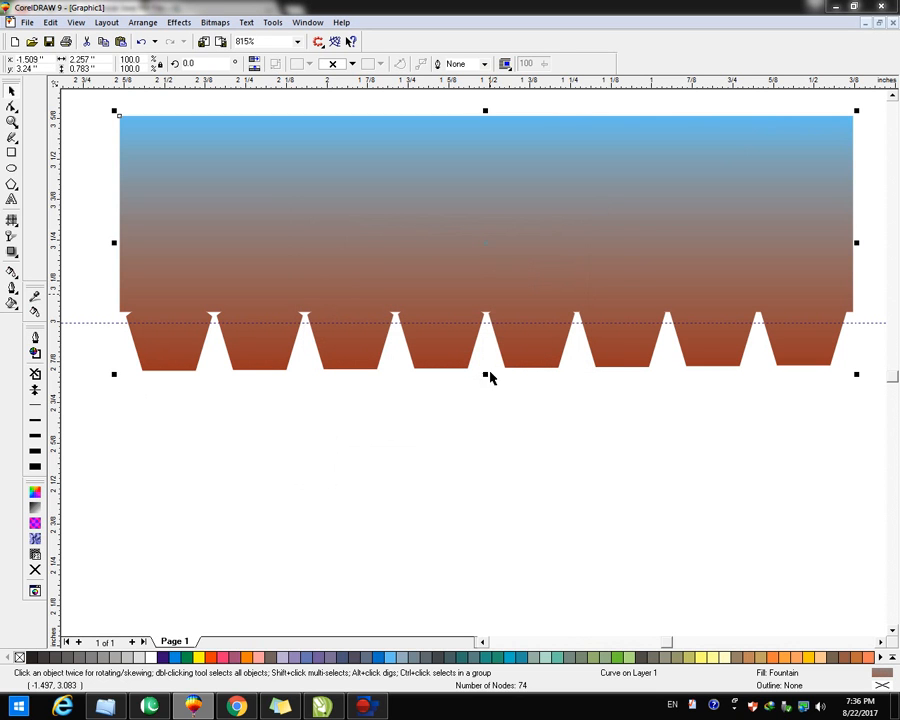
click(476, 512)
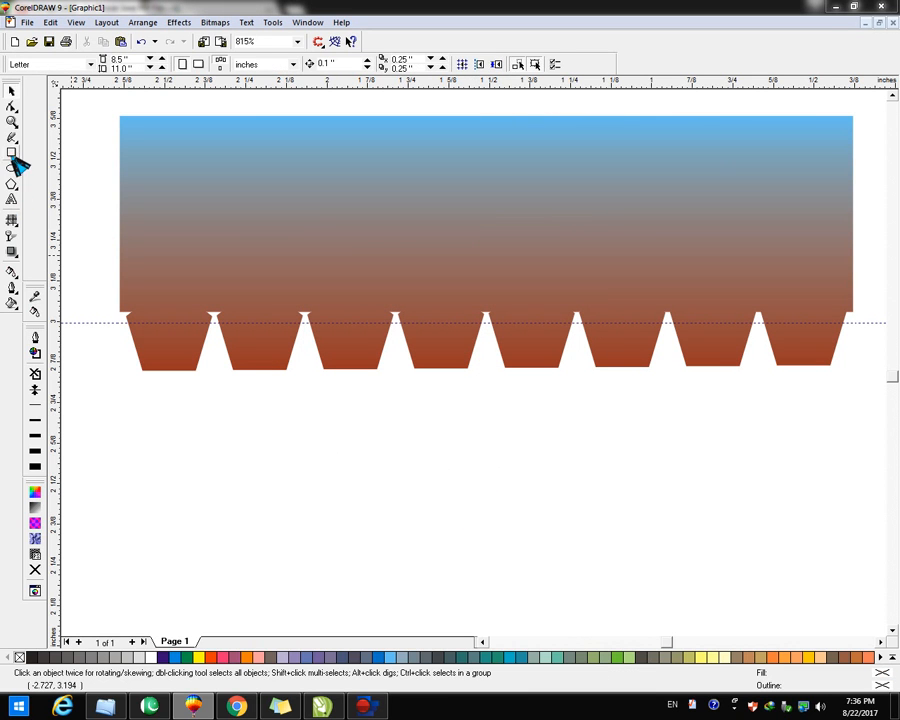
Draw a rectangle about 2.133 by 0.368 inches below the banner and a pentagon about 0.204 by 0.133 inches straddling its lower edge
click(12, 153)
drag(139, 398, 831, 518)
click(12, 186)
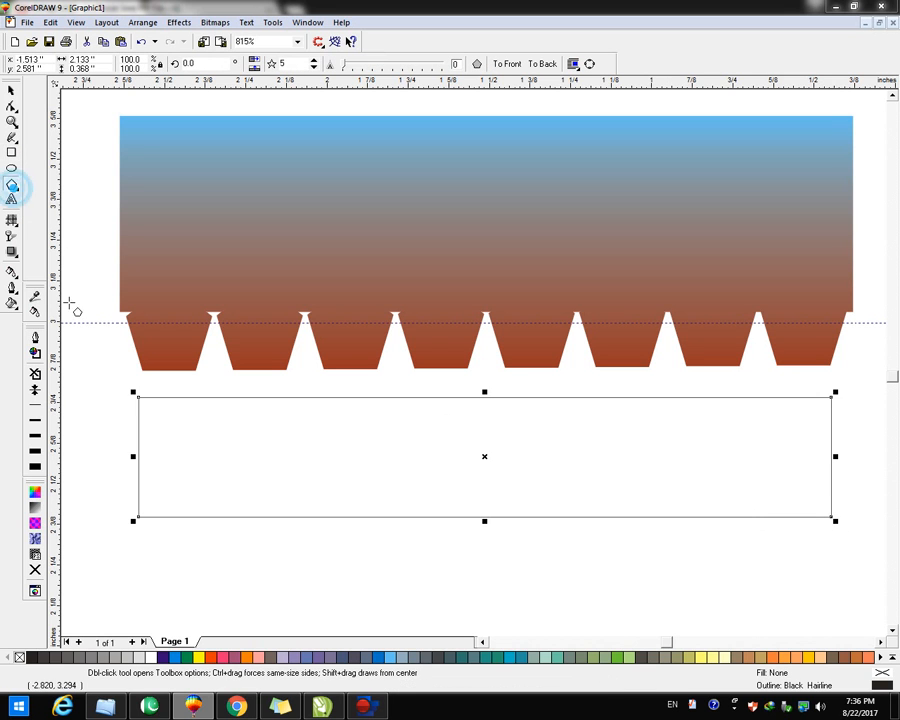
drag(168, 500, 237, 548)
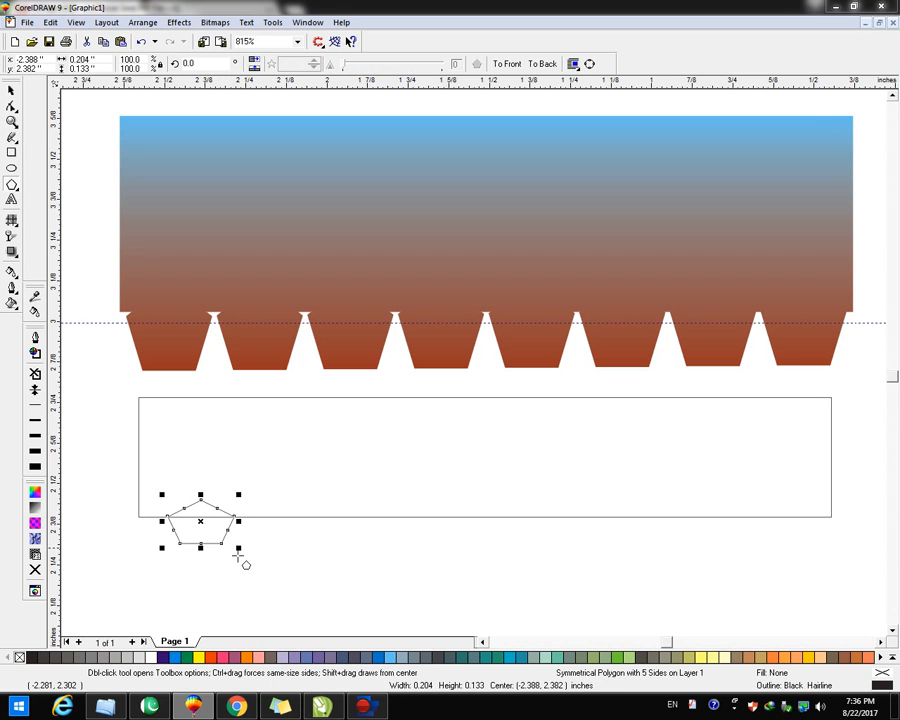
Copy the pentagon about 0.209 inches to the right and repeat the copy until ten pentagons line the rectangle's lower edge
click(12, 121)
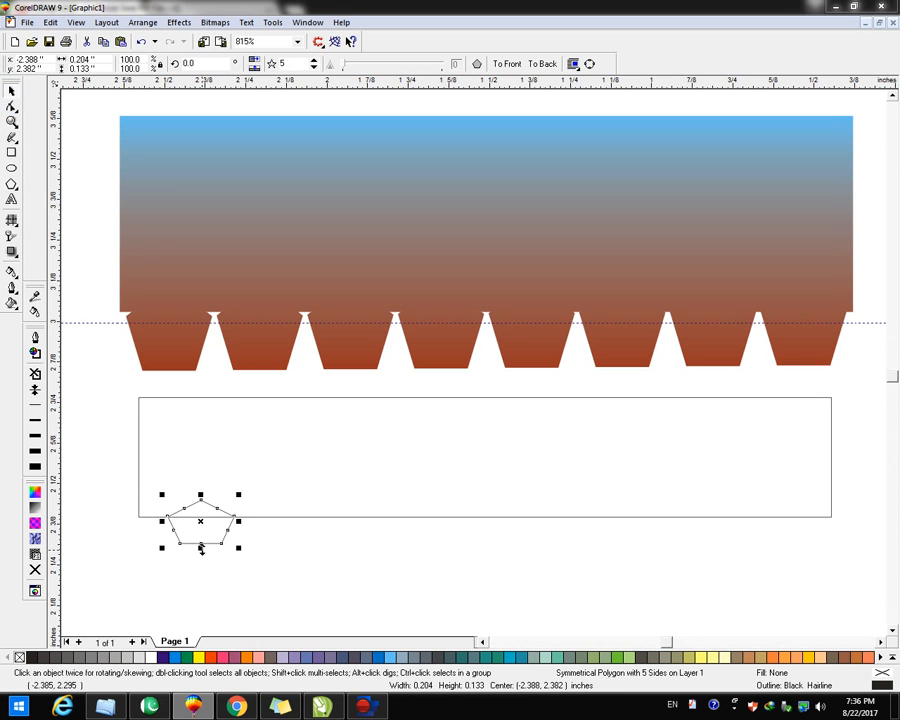
drag(125, 483, 870, 577)
click(201, 406)
click(140, 356)
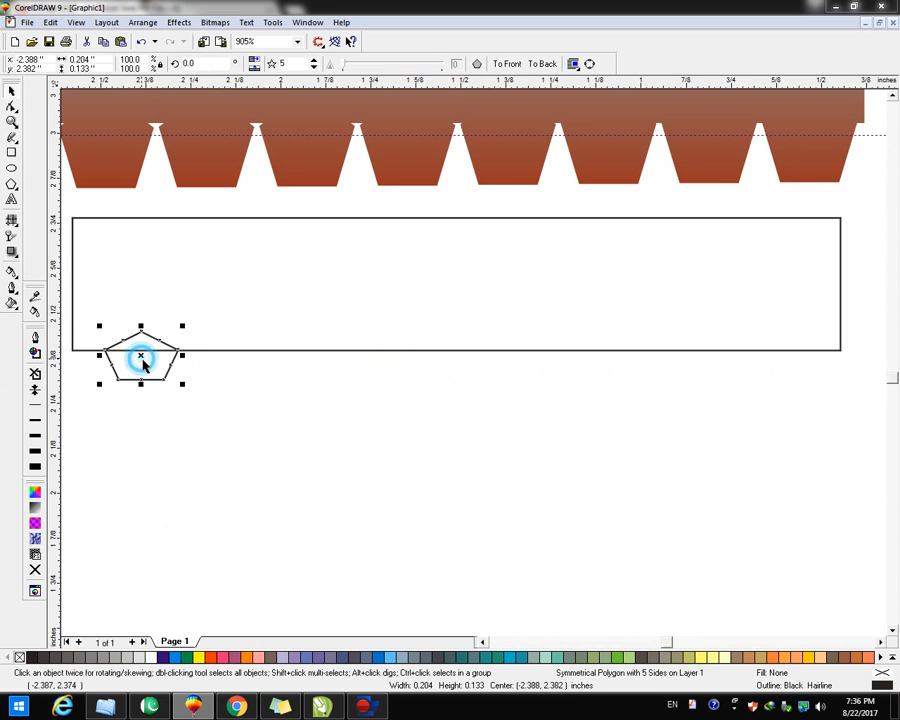
drag(140, 356, 214, 357)
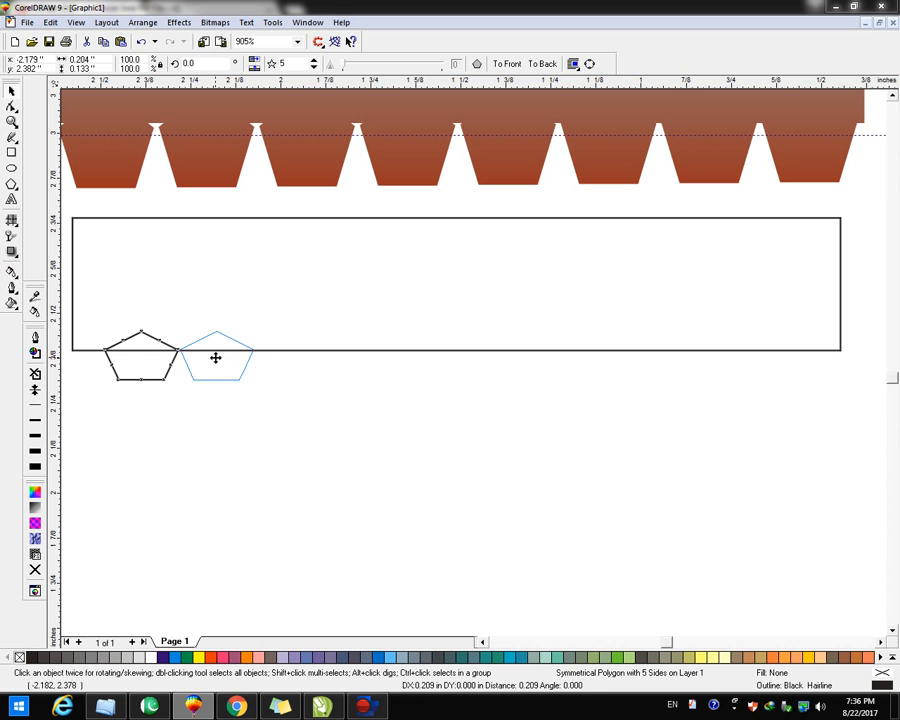
drag(215, 357, 215, 357)
key(ctrl+r)
key(ctrl+r)
key(ctrl+r)
key(ctrl+r)
key(ctrl+r)
key(ctrl+r)
key(ctrl+r)
key(ctrl+r)
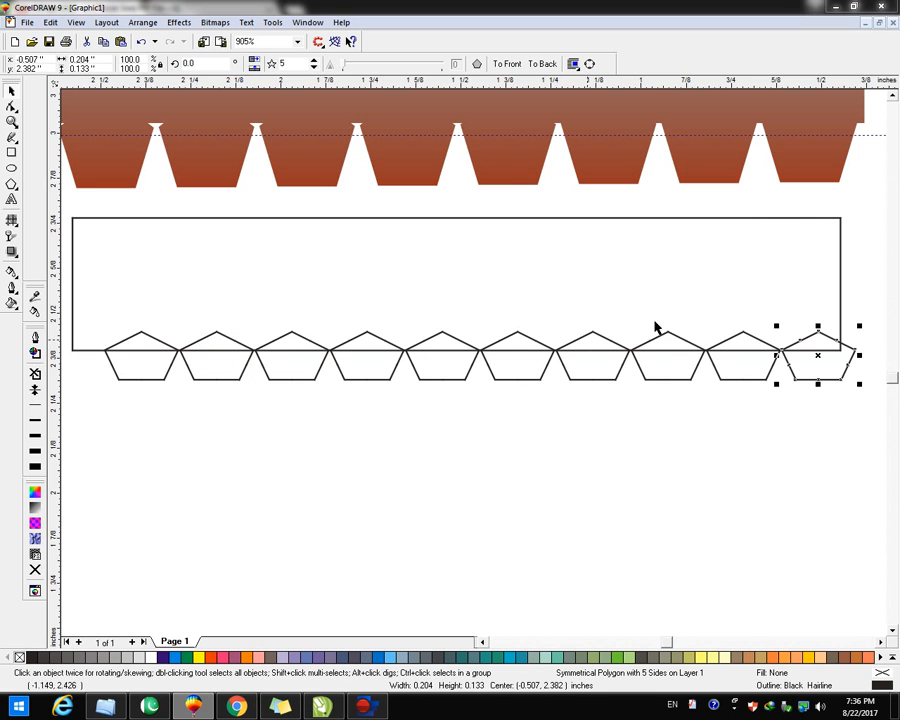
Group the ten pentagons and centre the group horizontally on the rectangle
drag(868, 280, 76, 444)
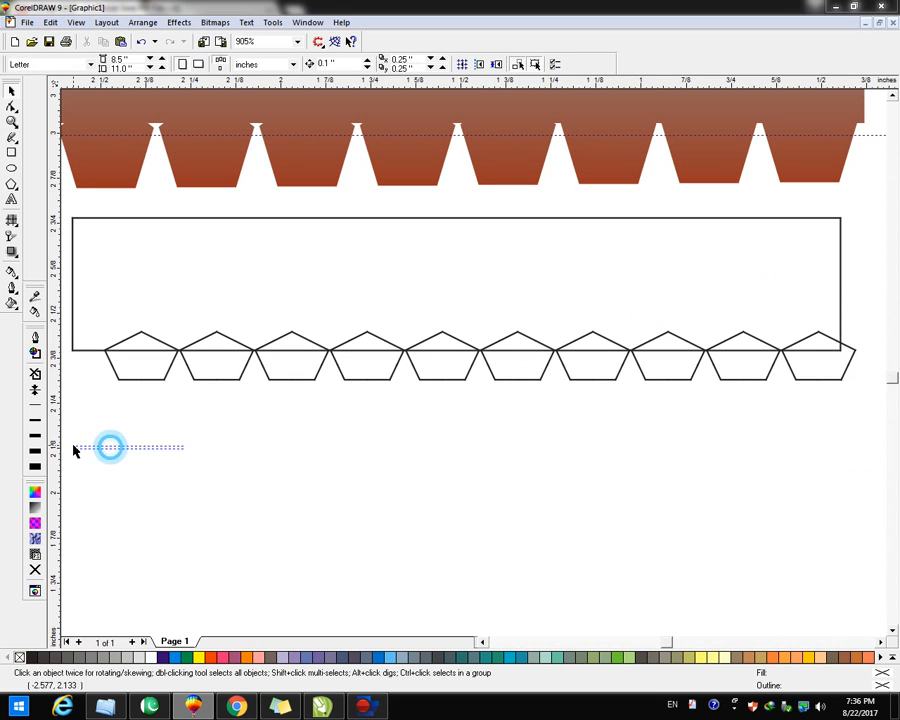
drag(868, 290, 82, 438)
key(ctrl+g)
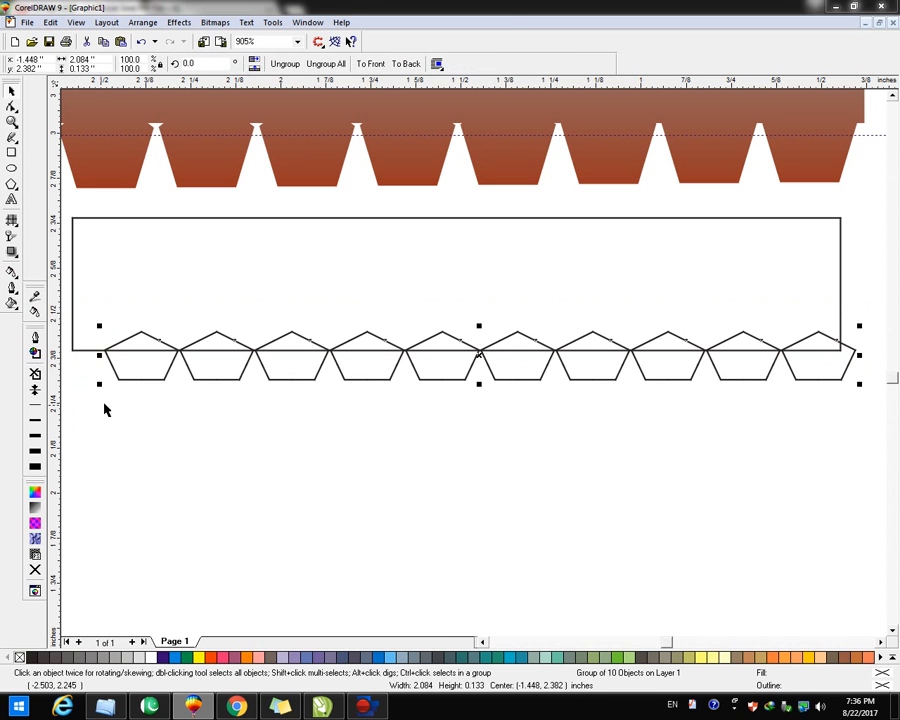
shift+click(199, 291)
key(c)
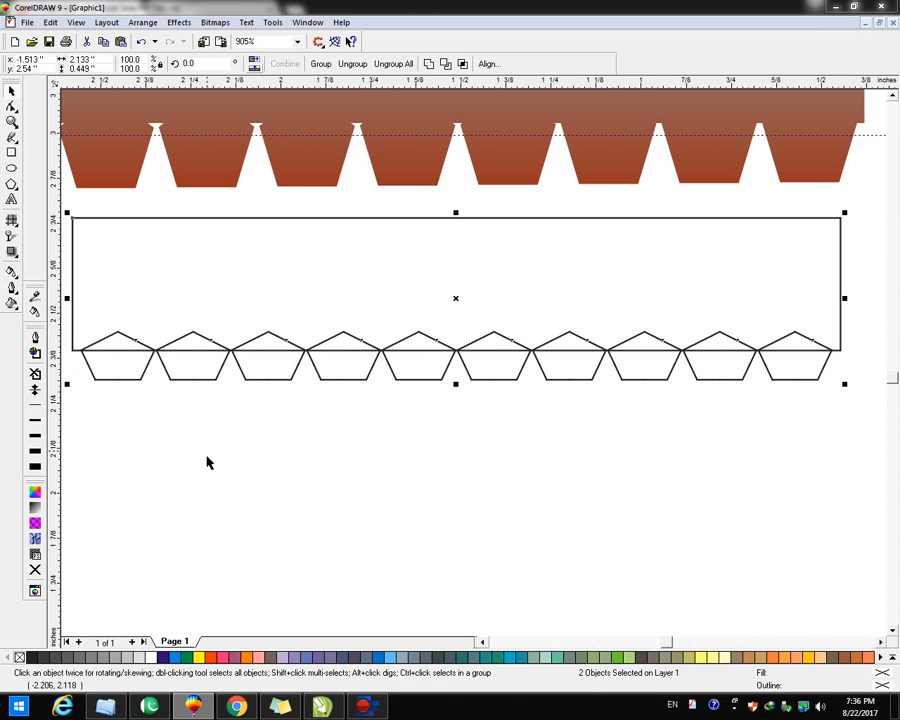
click(206, 460)
Try welding the new rectangle and the pentagon group into one shape, and undo the weld
drag(68, 207, 860, 418)
click(426, 64)
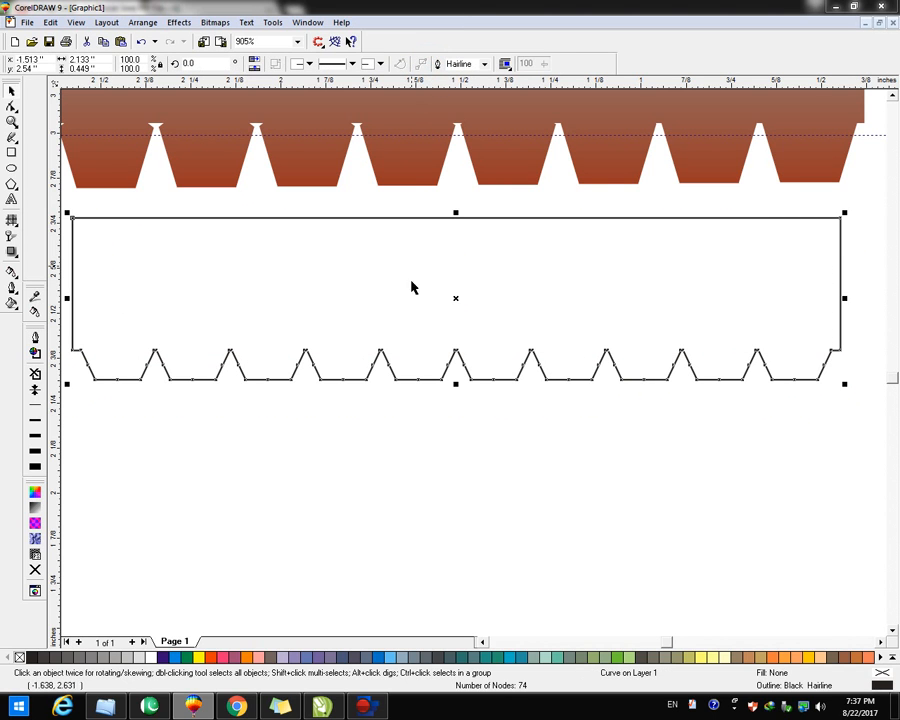
key(ctrl+z)
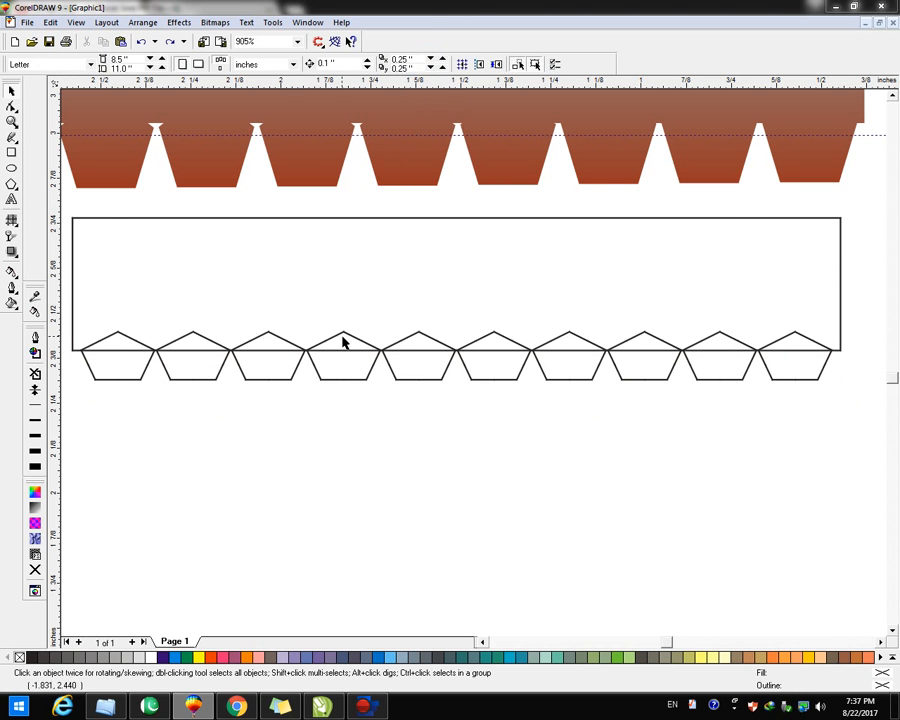
Intersect the rectangle with the pentagon group and move the resulting row of triangles above the rectangle
drag(68, 206, 845, 413)
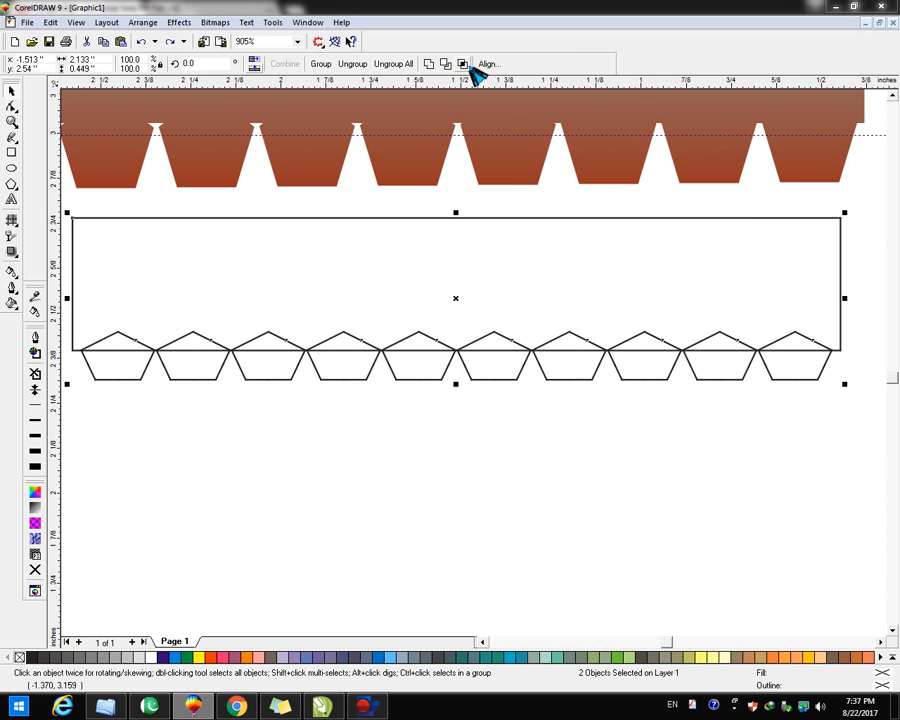
click(465, 65)
click(430, 488)
drag(428, 342, 426, 193)
Trim the rectangle with the pentagon group, delete the pentagons, and place the trimmed rectangle just below the row of triangles
drag(69, 211, 868, 430)
click(446, 64)
drag(360, 326, 363, 528)
key(Delete)
drag(399, 494, 411, 268)
Centre the trimmed rectangle and the row of triangles horizontally on each other
shift+click(404, 197)
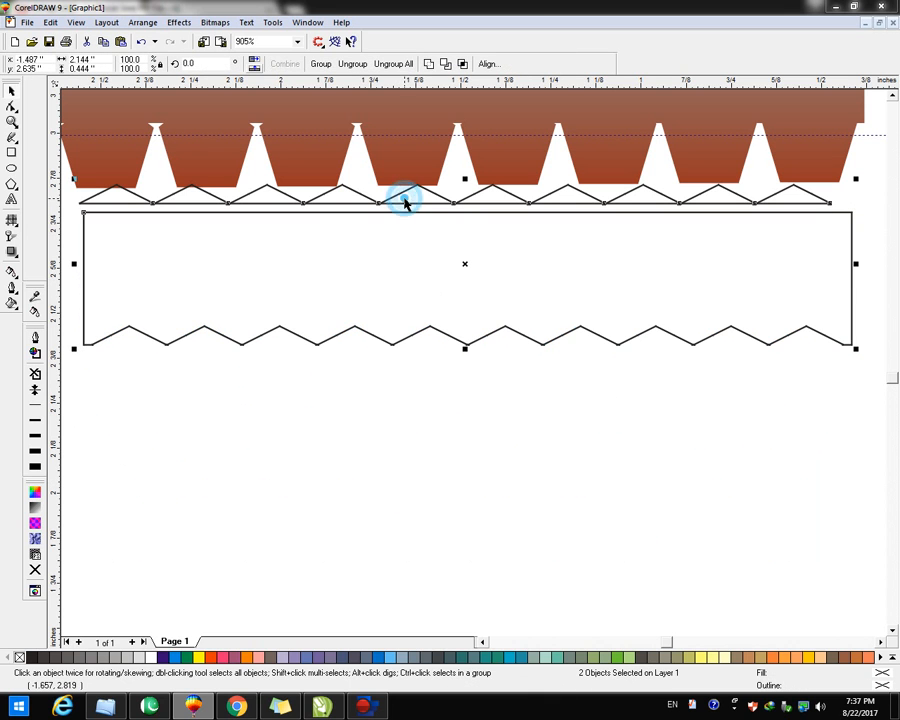
key(c)
click(410, 432)
Move the row of triangles down until its base sits along the trimmed rectangle's upper edge
drag(410, 204, 428, 248)
key(Up)
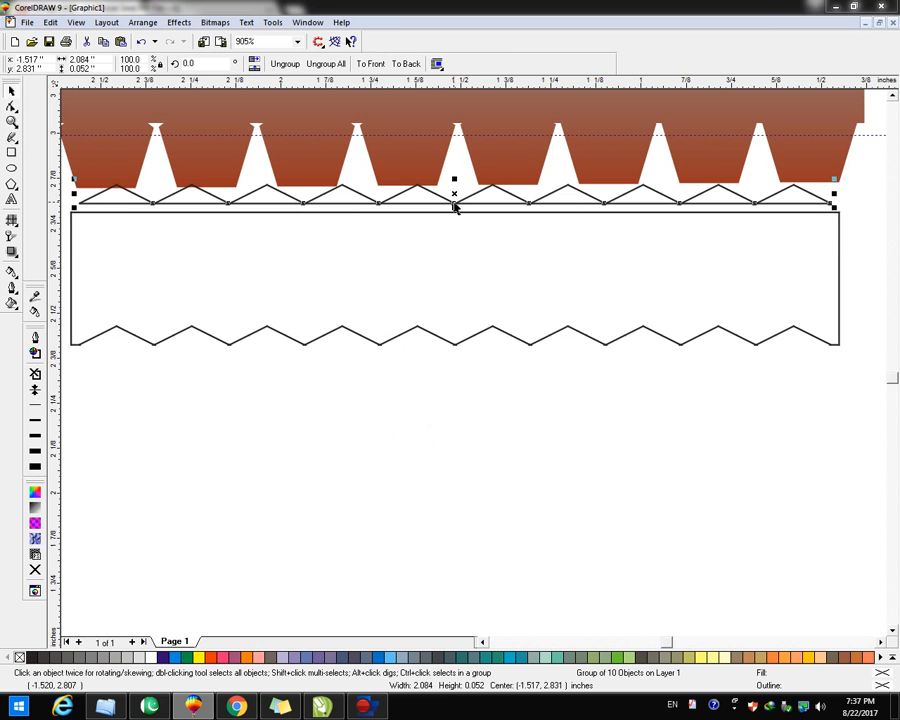
drag(454, 195, 454, 208)
click(397, 237)
click(434, 206)
click(455, 203)
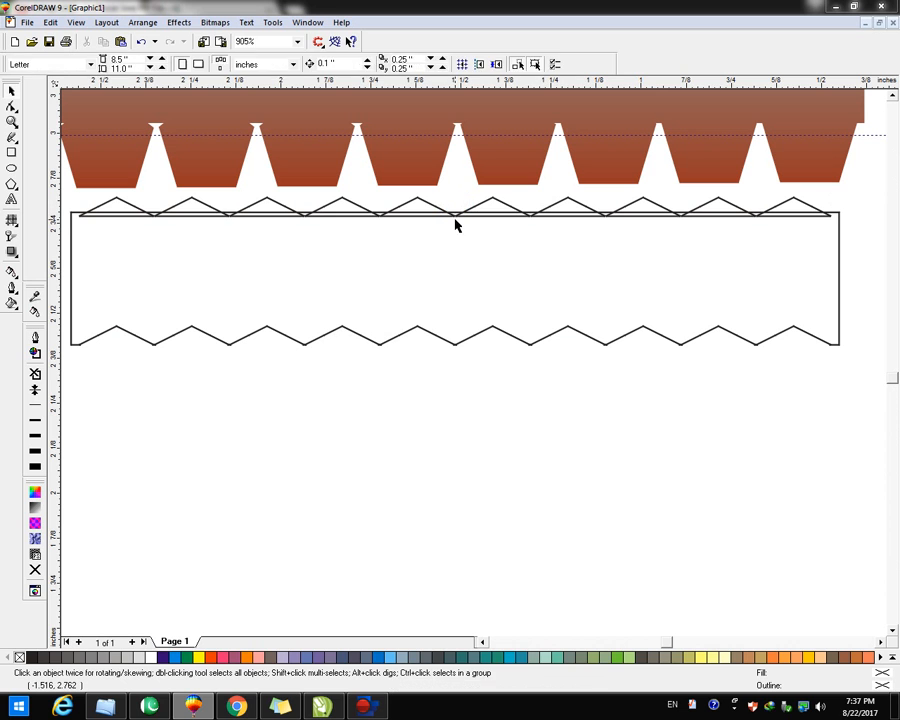
click(456, 217)
click(475, 206)
click(455, 205)
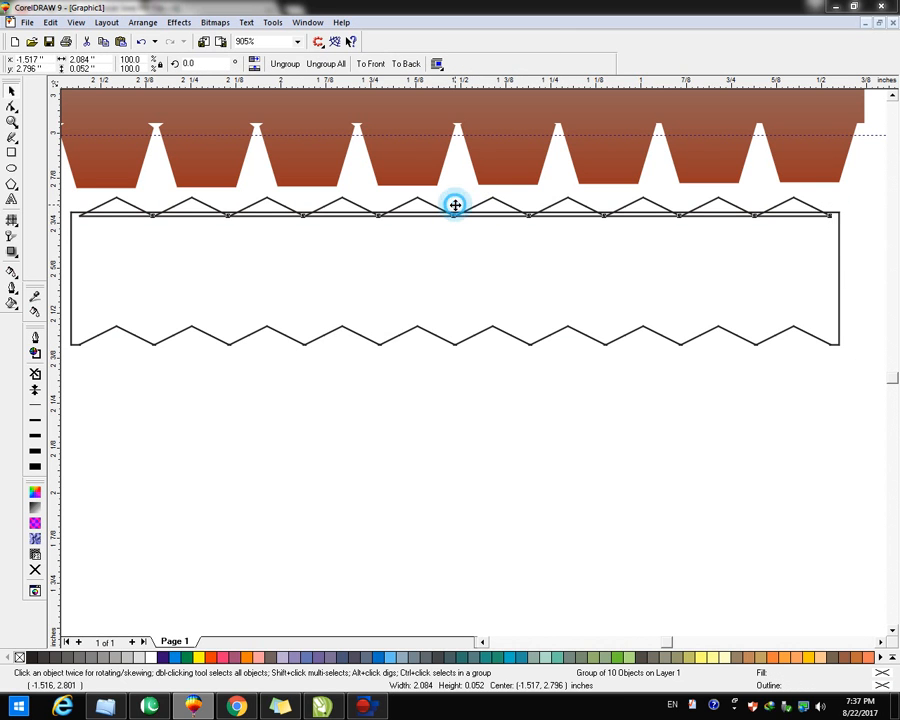
click(455, 206)
click(478, 212)
click(452, 208)
drag(452, 208, 454, 206)
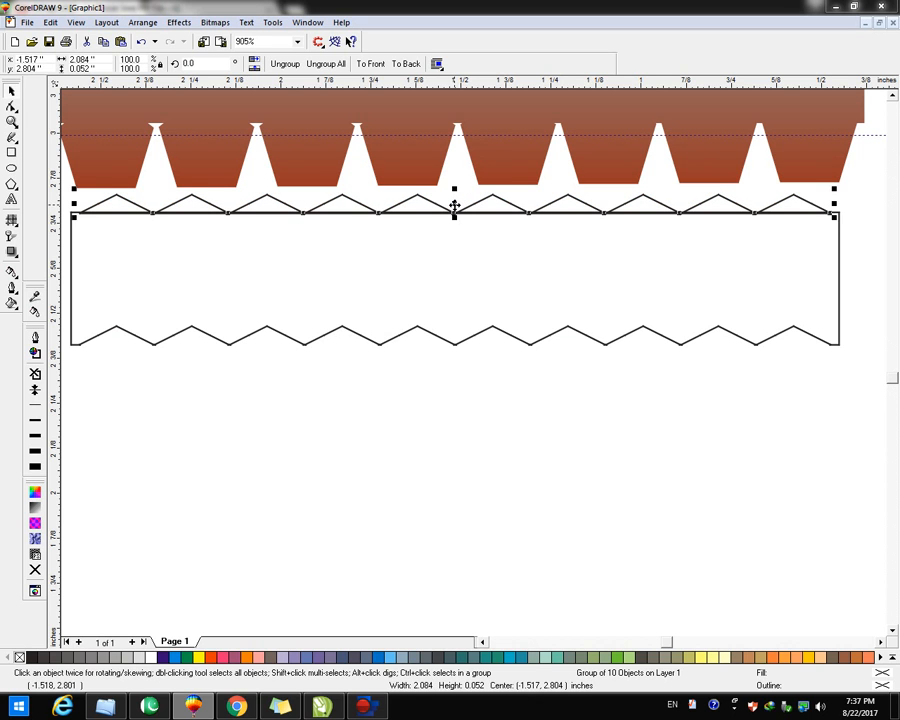
key(Up)
click(472, 512)
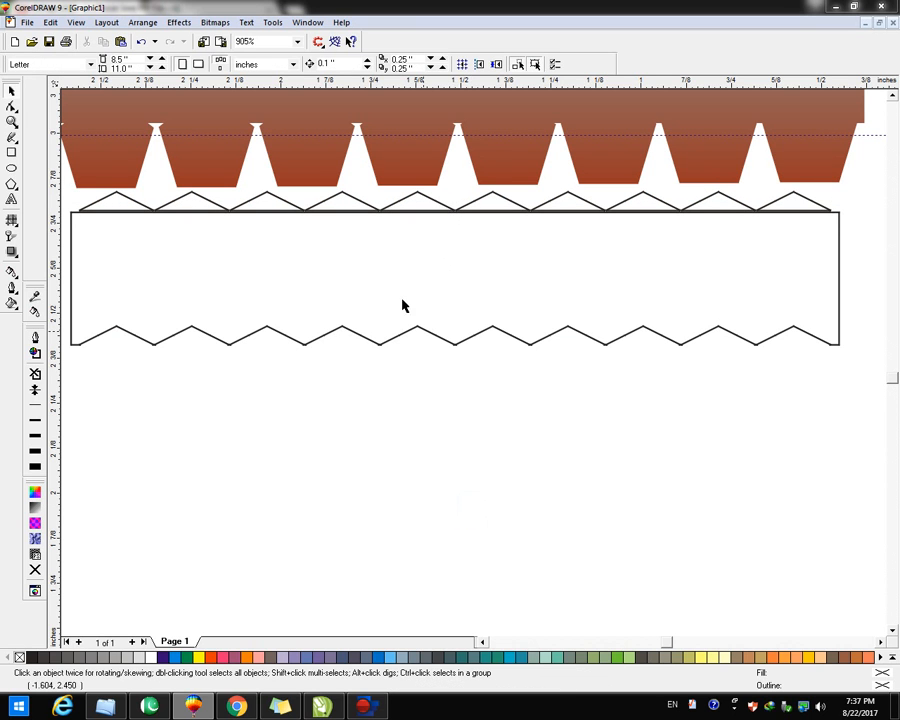
click(338, 196)
shift+click(344, 264)
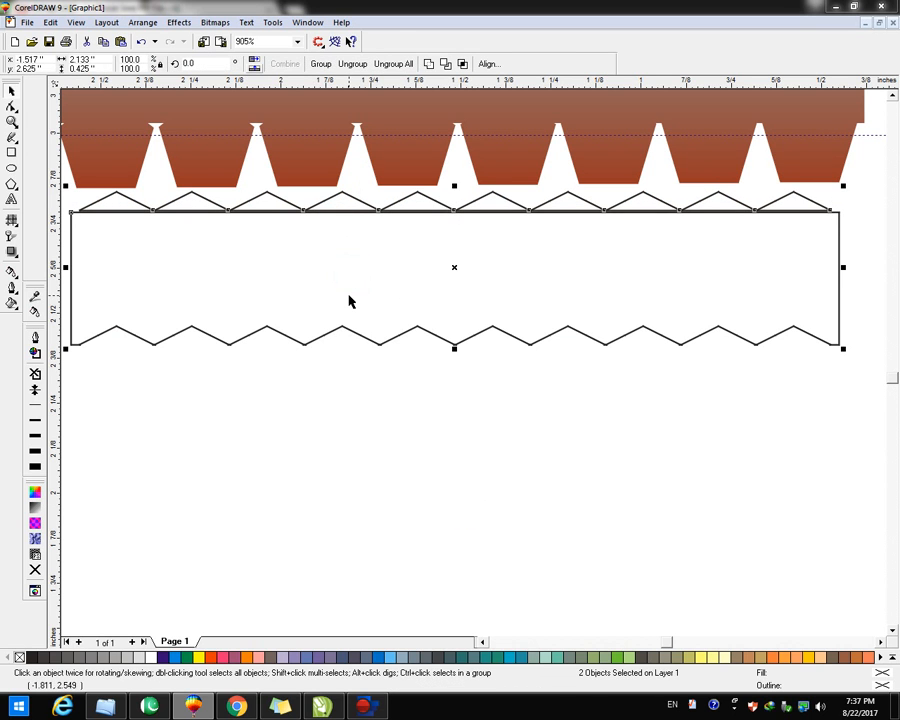
click(347, 503)
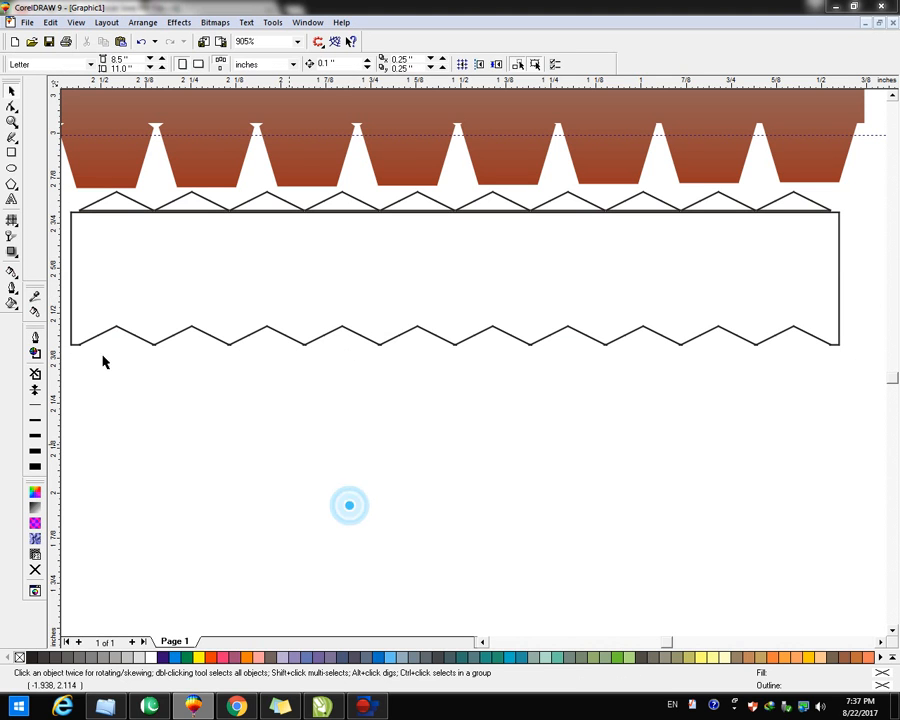
click(12, 199)
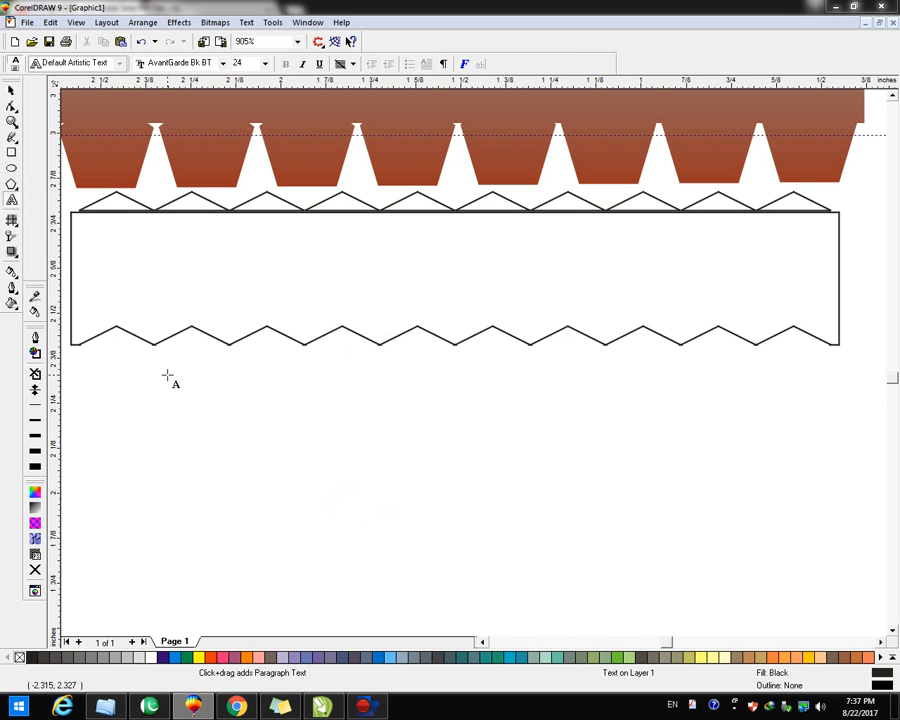
Delete the two "Next" texts from the yellow and red banners
key(F4)
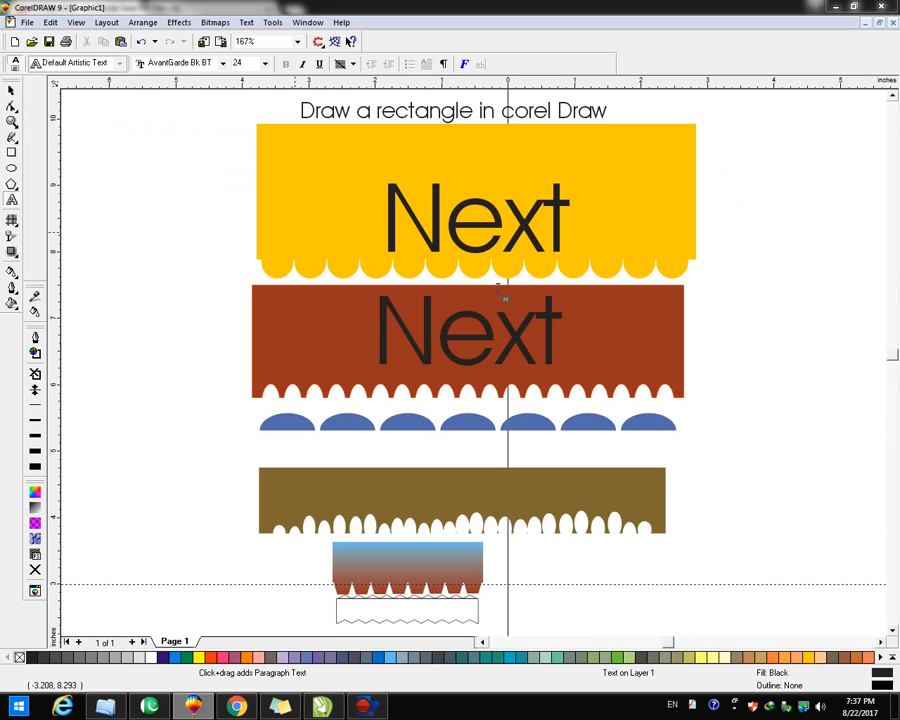
click(11, 90)
click(405, 236)
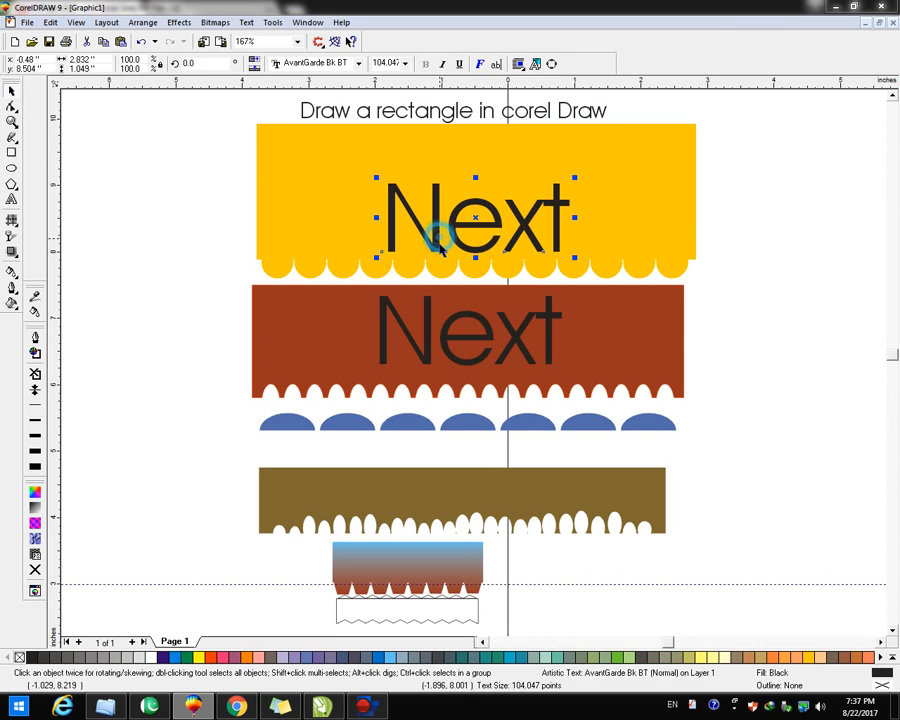
key(Delete)
click(382, 327)
key(Delete)
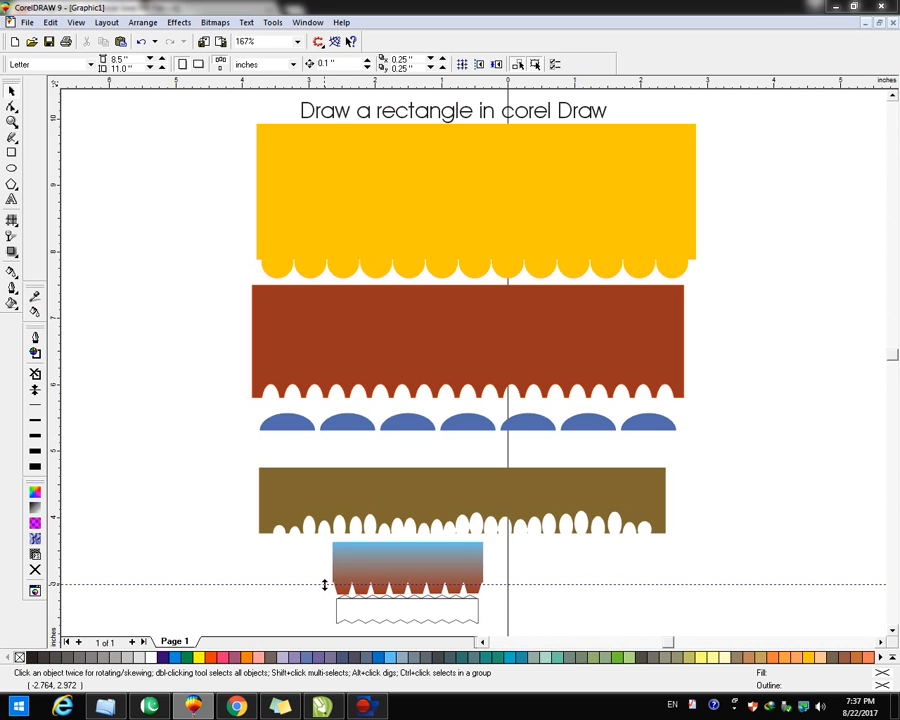
Fill the trimmed rectangle and the row of triangles with green
drag(321, 599, 585, 595)
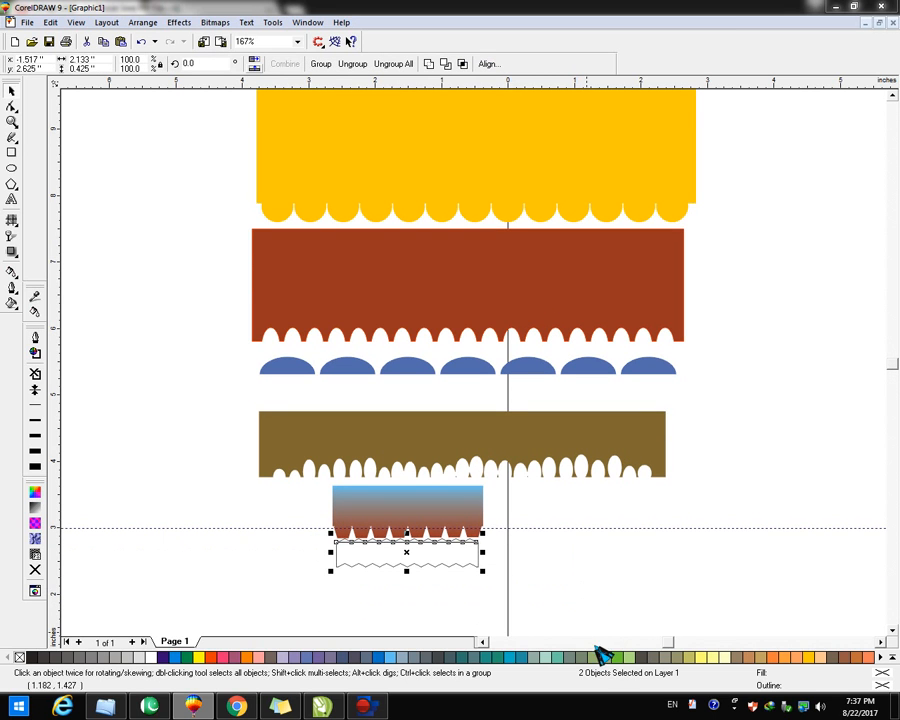
click(624, 657)
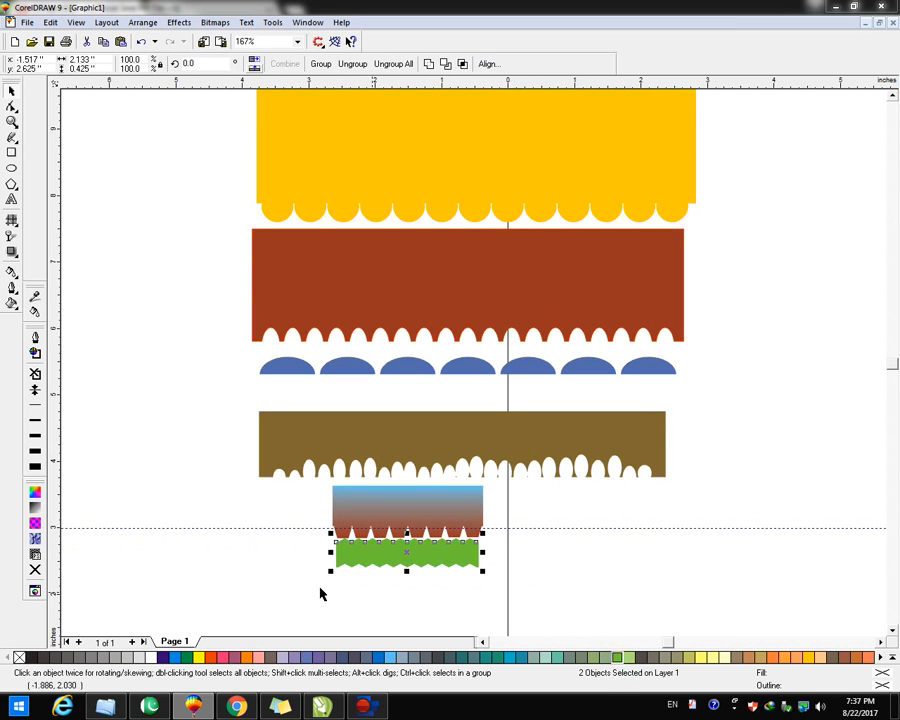
click(240, 571)
Stretch the fountain-filled banner symmetrically to about 6.991 inches wide and nudge it 0.5 inches to the right
click(347, 500)
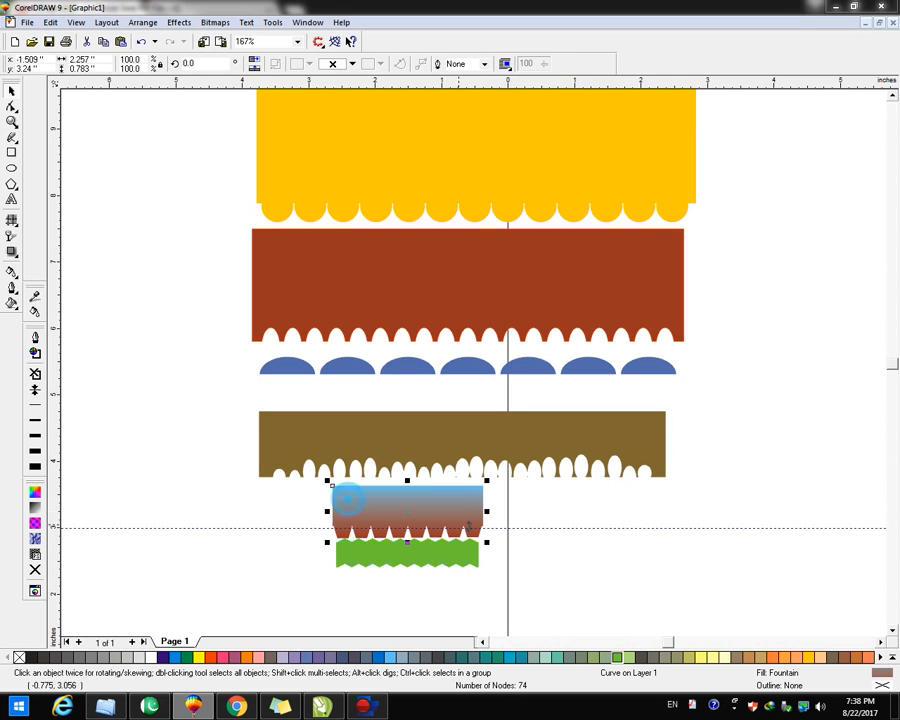
drag(486, 511, 645, 507)
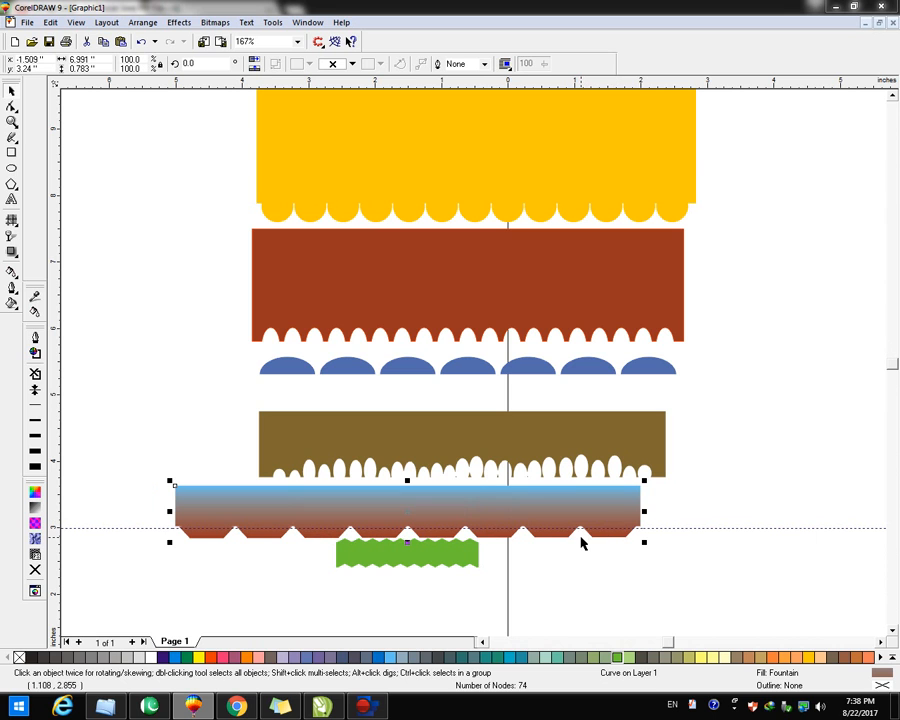
key(Right)
key(Right)
key(Right)
key(Right)
key(Right)
click(581, 583)
Group the two green zigzag pieces and move the group onto the yellow banner
drag(538, 610, 255, 515)
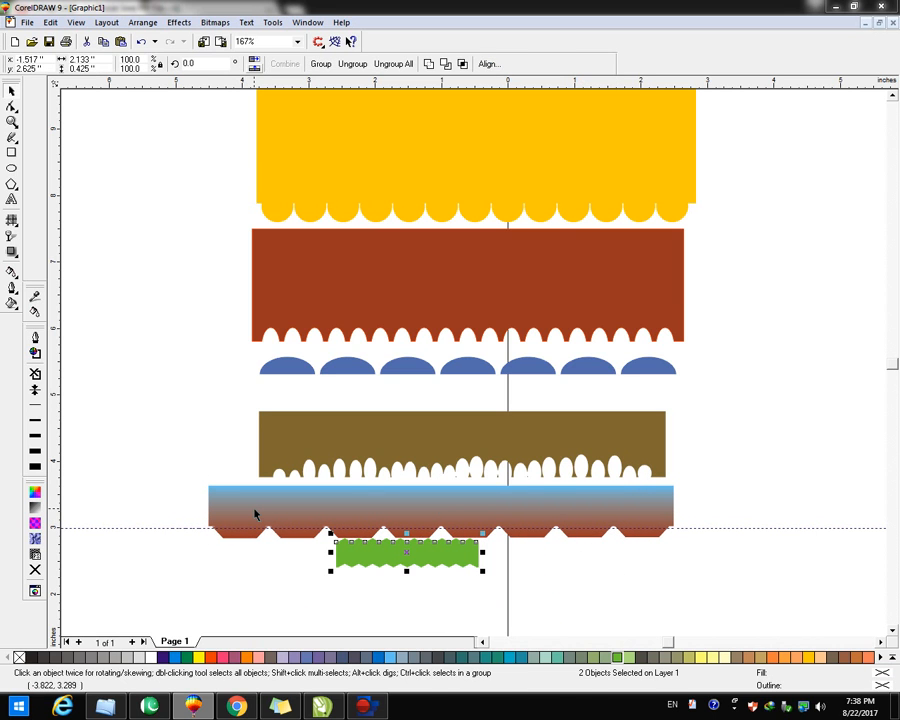
key(ctrl+g)
drag(407, 554, 338, 144)
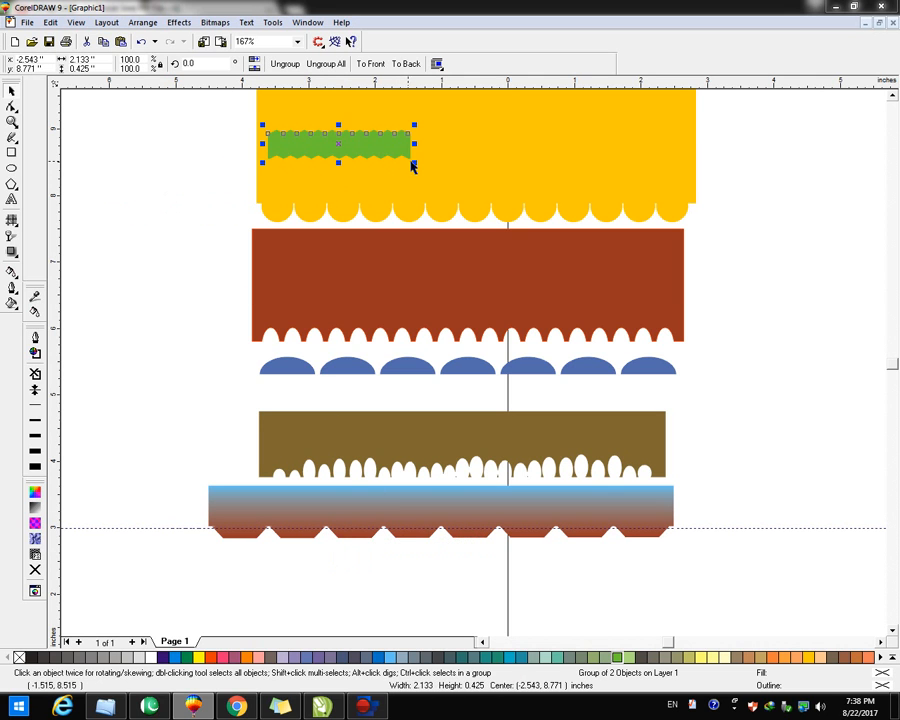
Enlarge the green zigzag group to about 5.592 by 1.114 inches and position it near the middle of the yellow banner
drag(415, 165, 643, 207)
drag(564, 168, 600, 150)
click(796, 150)
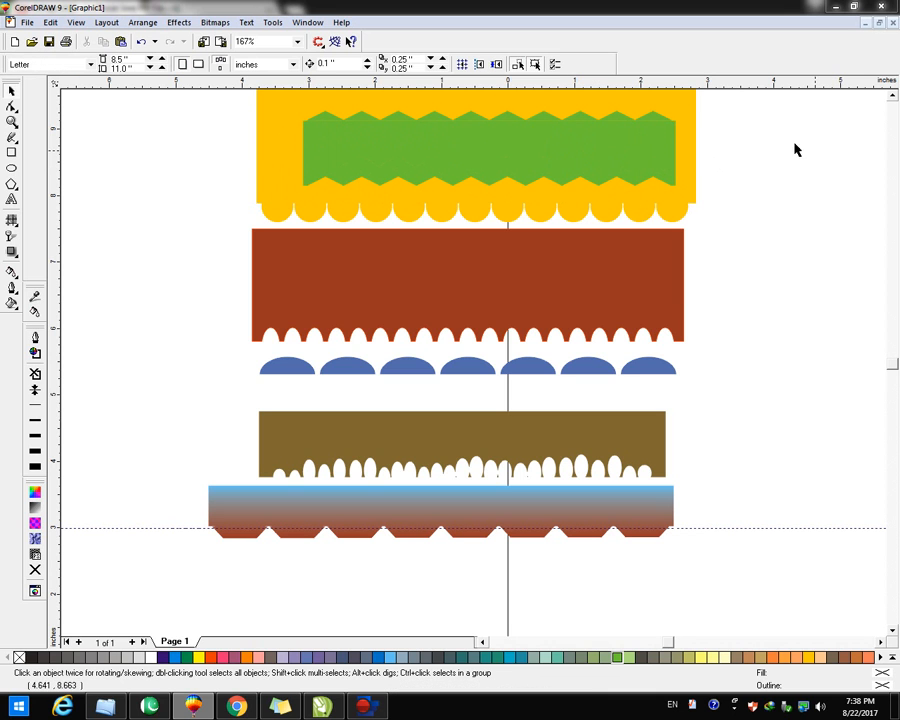
click(660, 133)
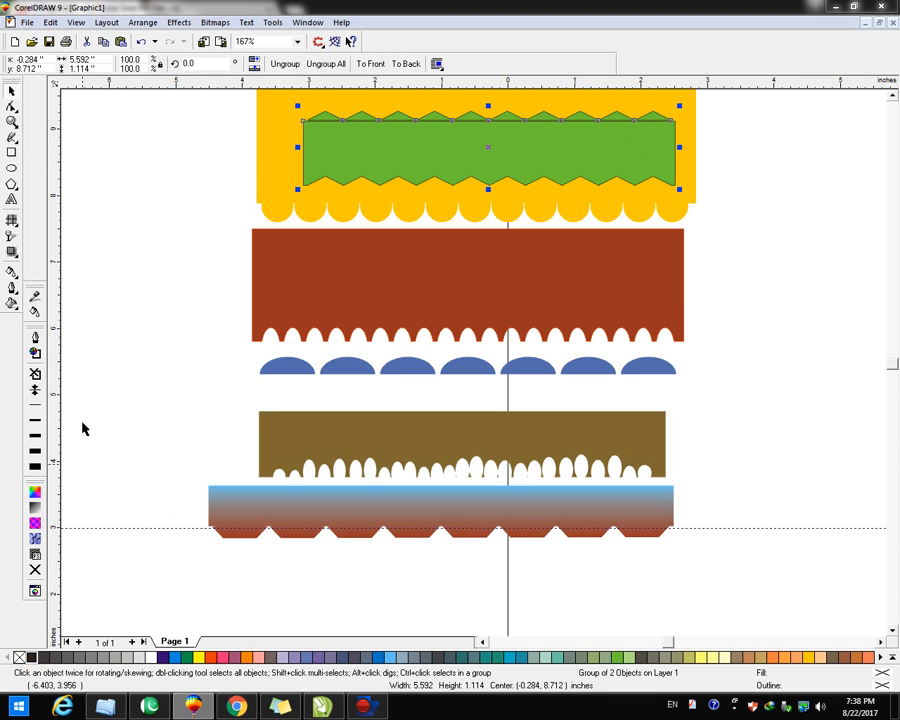
Select the heading and all the banner shapes and align them on a common vertical centre line
click(83, 528)
scroll(893, 100, up, 3)
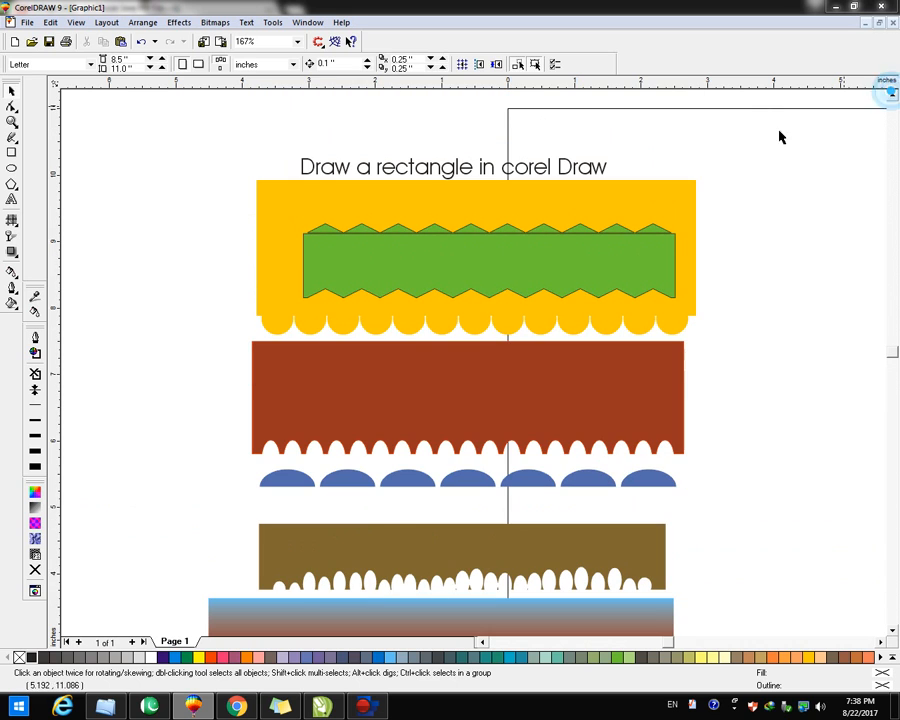
click(464, 279)
click(803, 401)
drag(204, 141, 735, 577)
key(shift+F2)
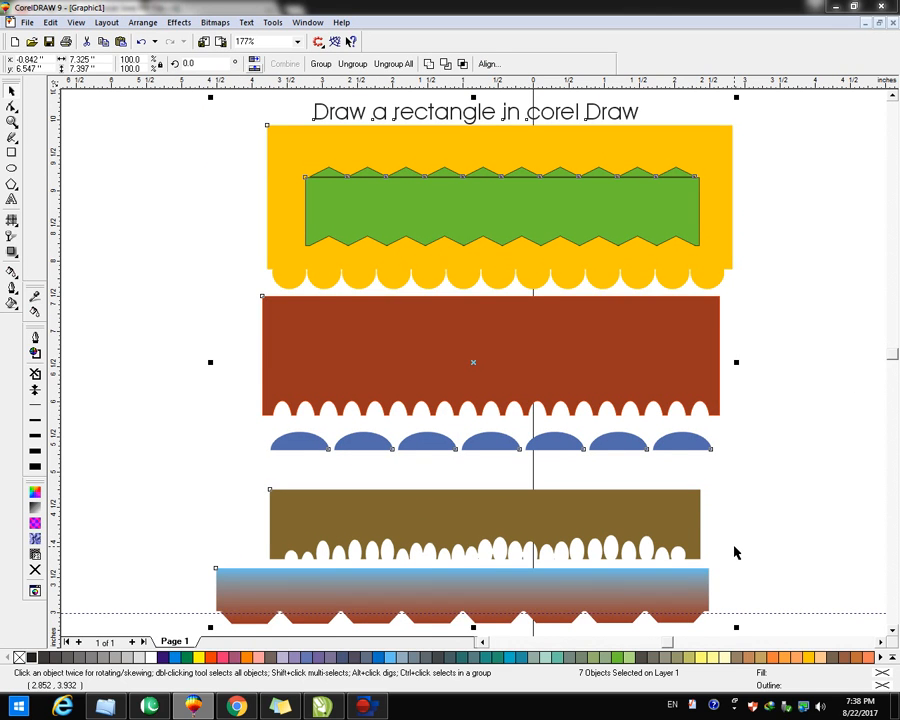
key(c)
click(795, 462)
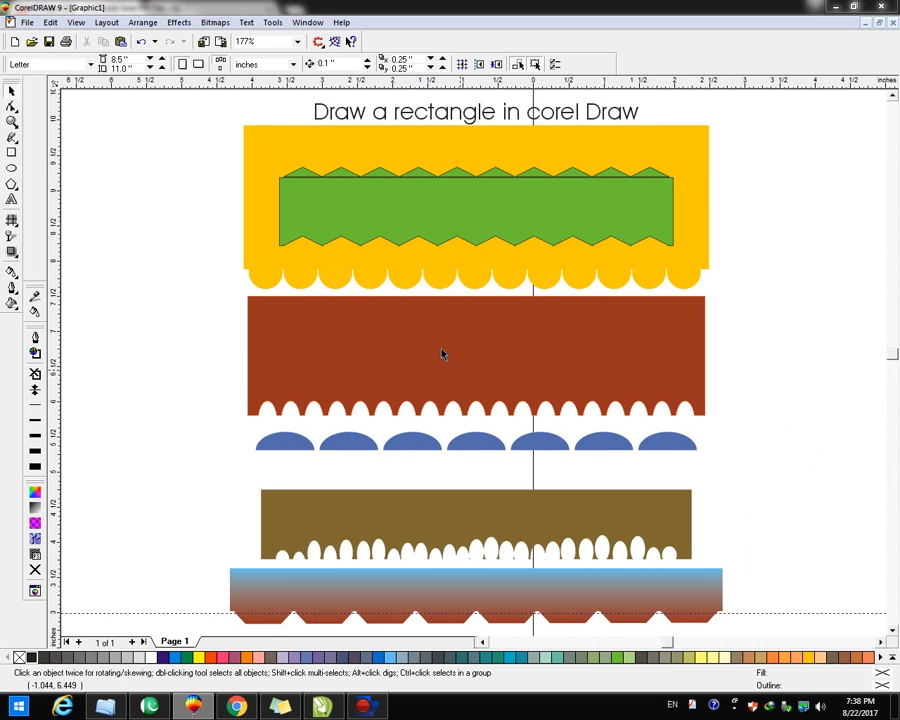
Replace the heading above the yellow banner with two lines of artistic text reading "We done it" and "Amazing"
click(13, 199)
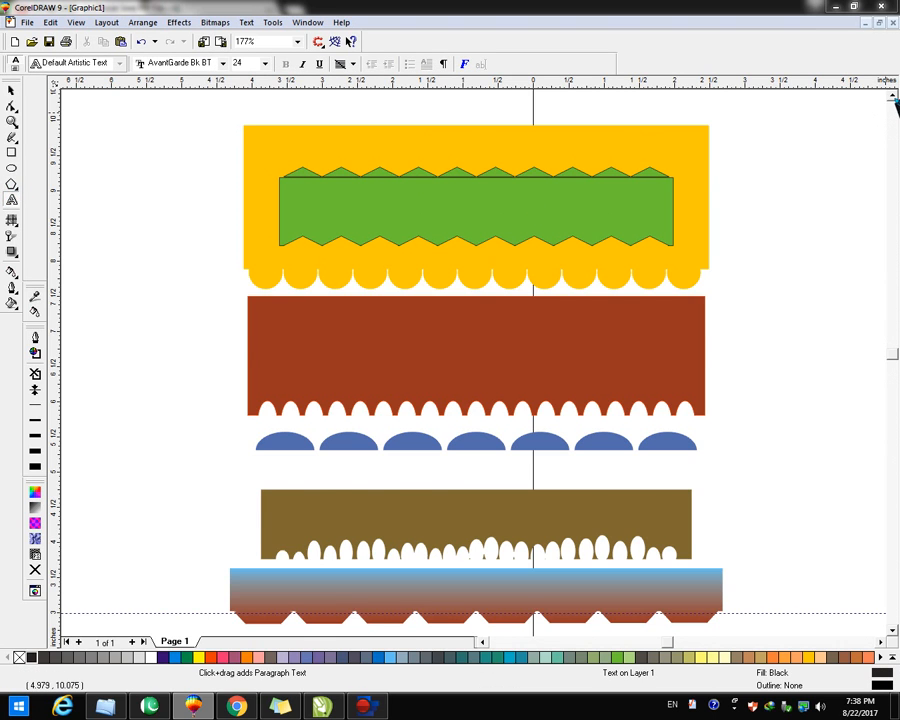
scroll(877, 110, up, 3)
click(249, 290)
text(Wel)
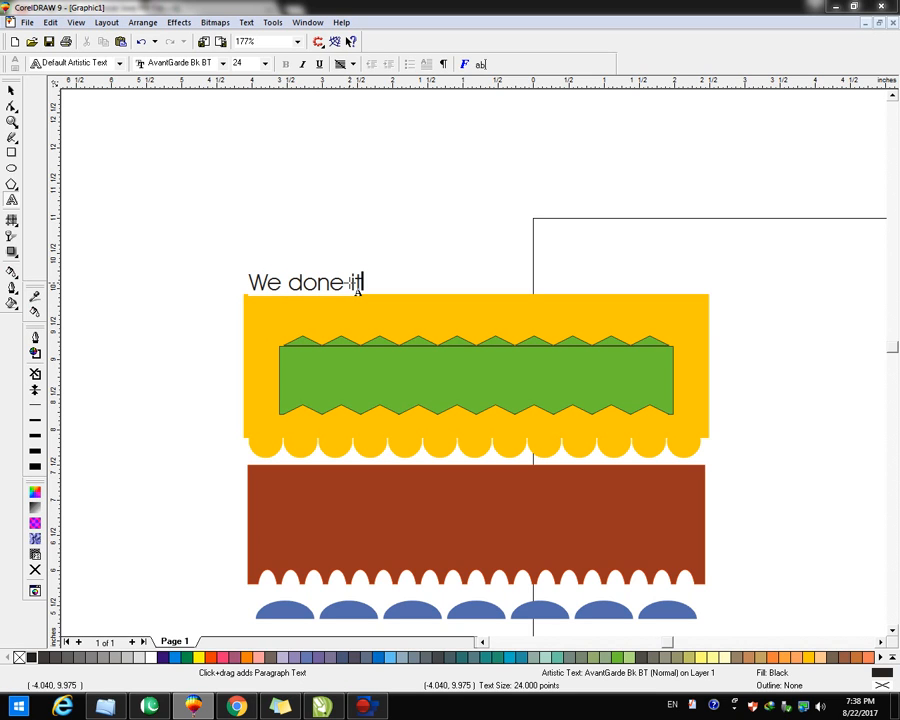
key(Return)
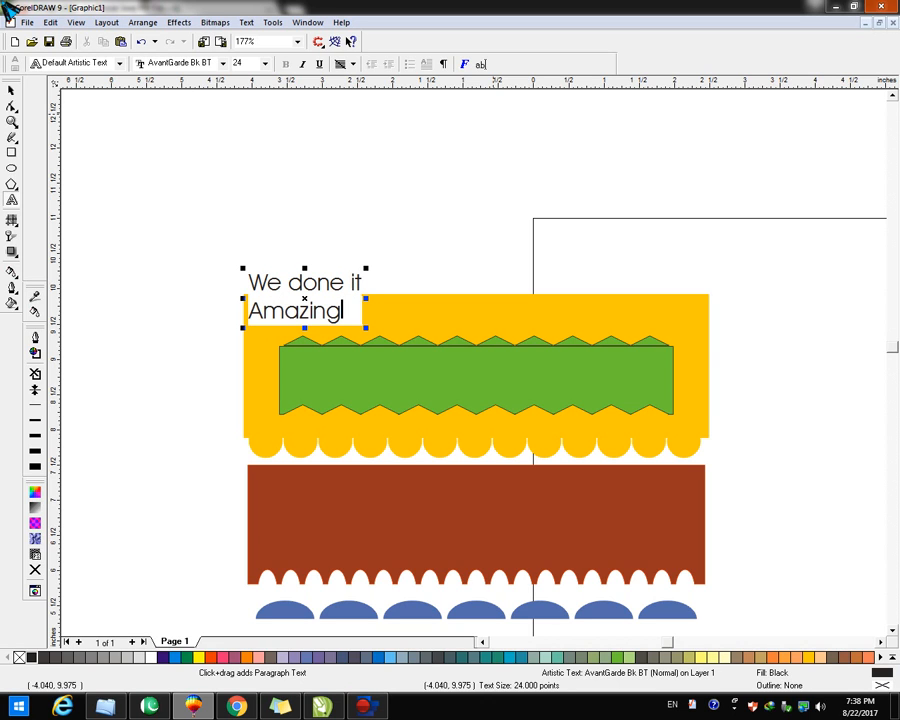
Centre the two-line text horizontally on the yellow banner and nudge it up 0.4 inches
click(11, 90)
shift+click(472, 318)
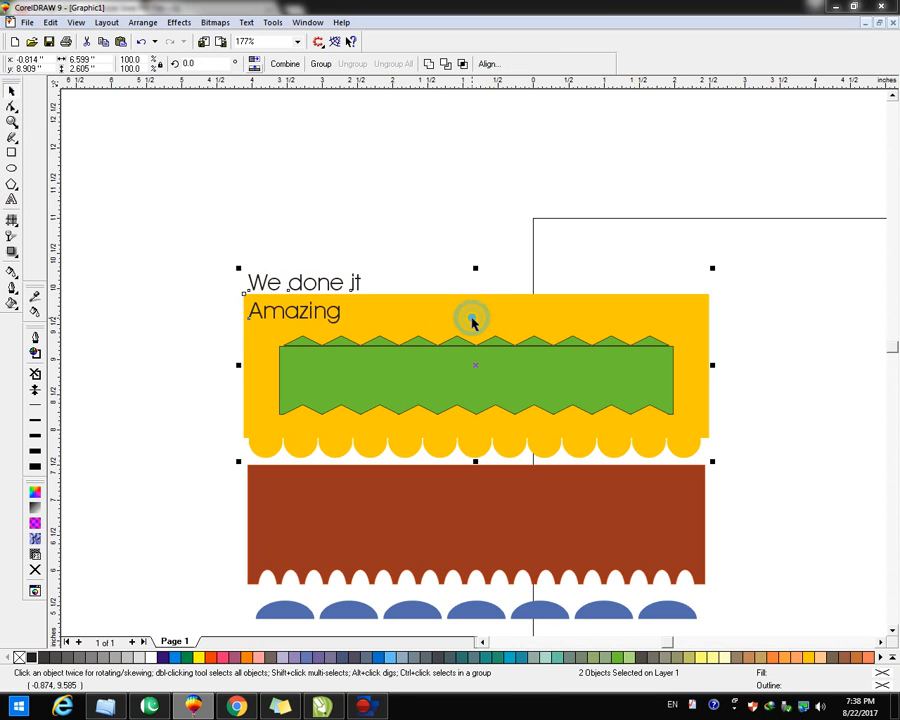
key(c)
click(494, 241)
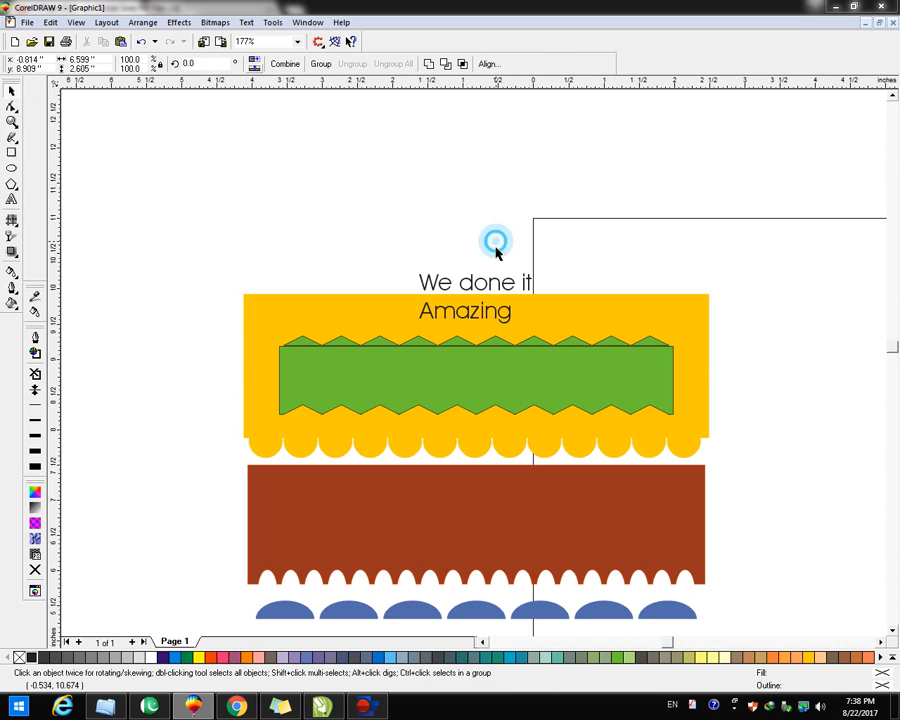
click(492, 281)
key(Up)
key(Up)
key(Up)
key(Up)
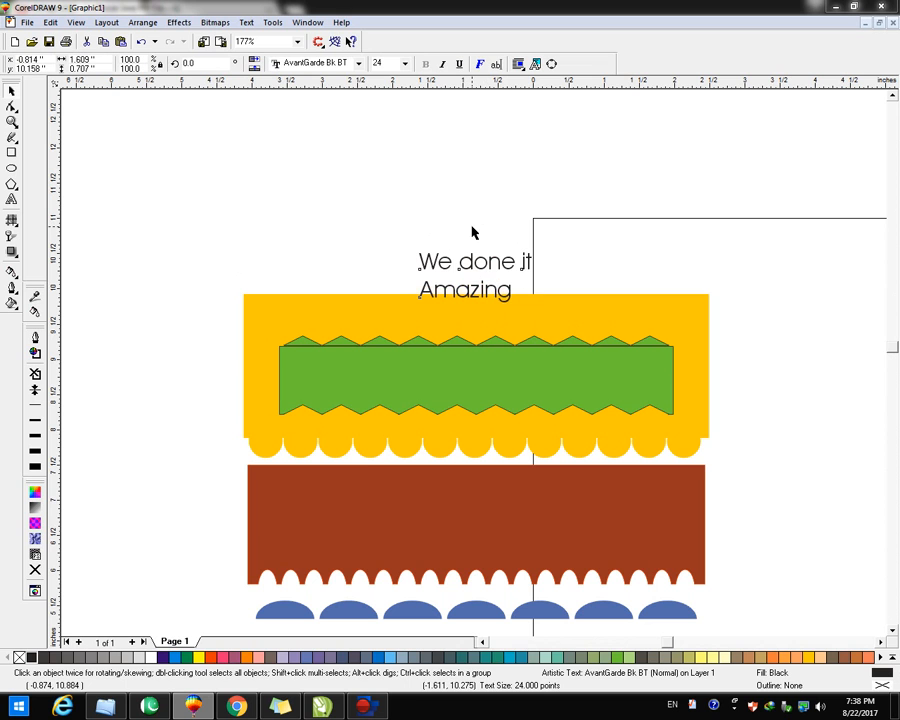
Change the font of the two-line text to Victorian LET
click(358, 63)
drag(365, 145, 344, 530)
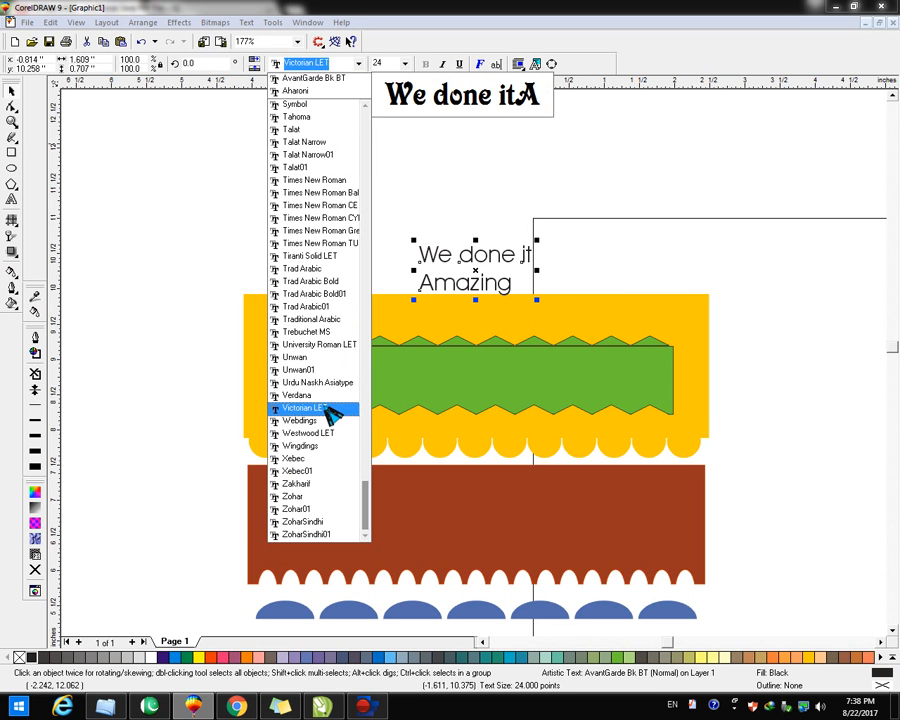
click(323, 409)
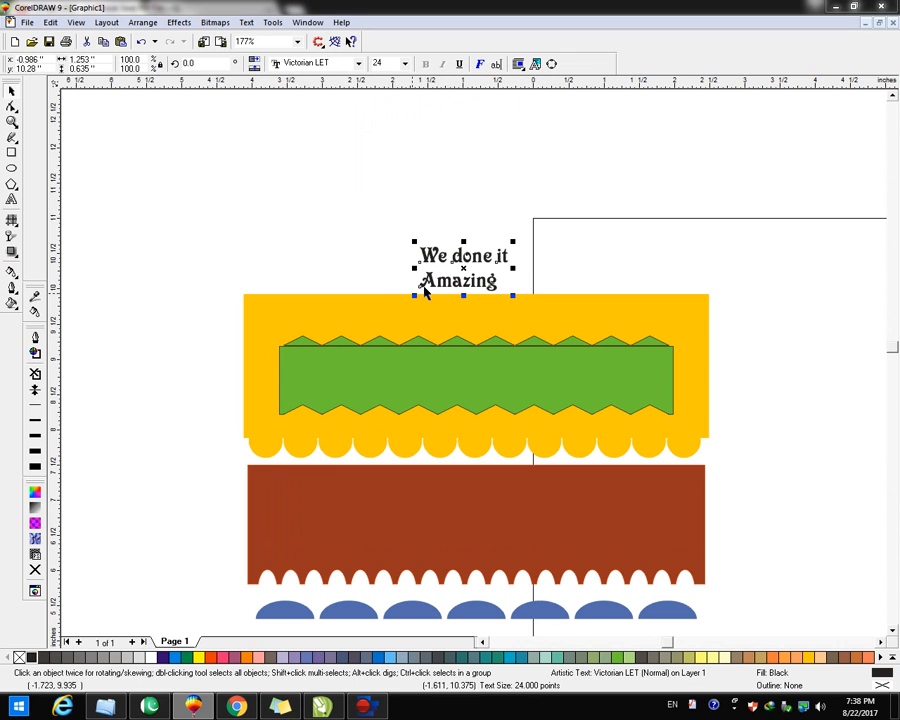
Enlarge the text about its centre to about 72.122 points and nudge it up 0.5 inches
drag(514, 244, 596, 200)
key(Up)
key(Up)
key(Up)
key(Up)
key(Up)
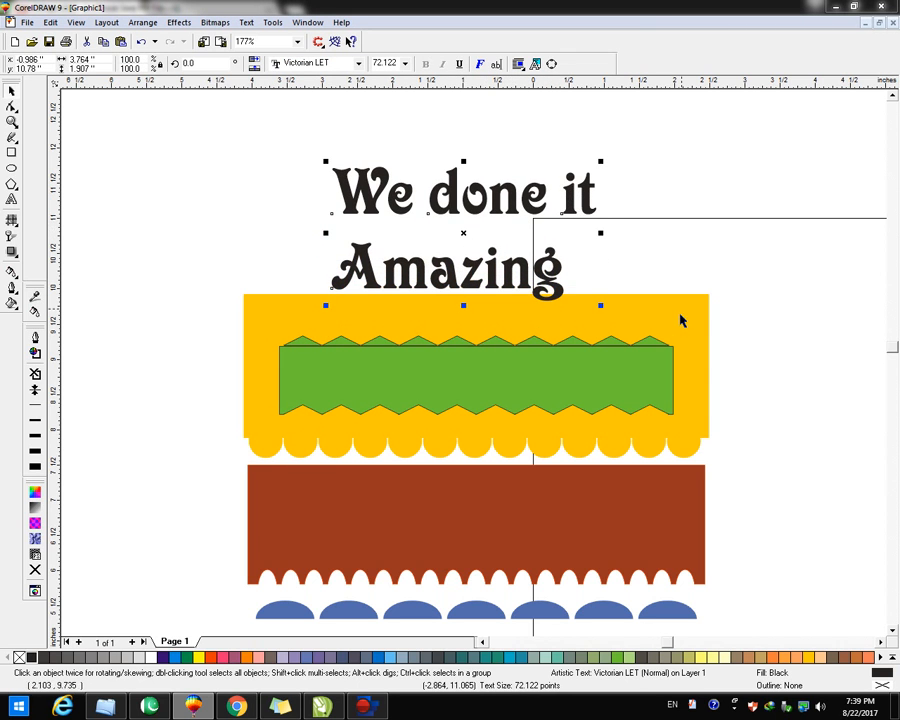
Centre the enlarged text horizontally on the yellow banner again
shift+click(677, 323)
key(e)
click(650, 251)
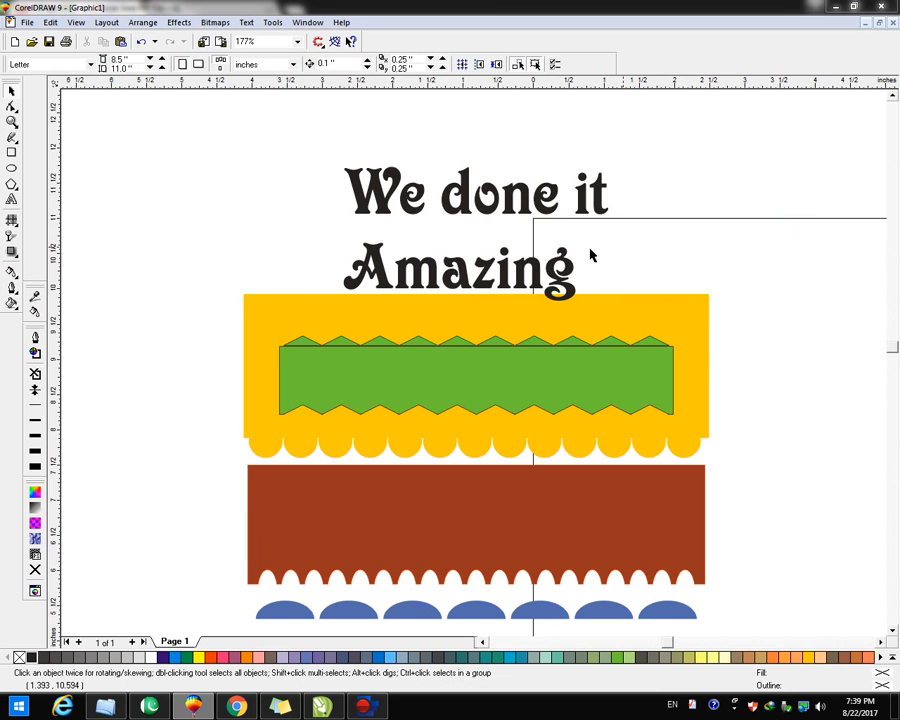
scroll(573, 258, down, 1)
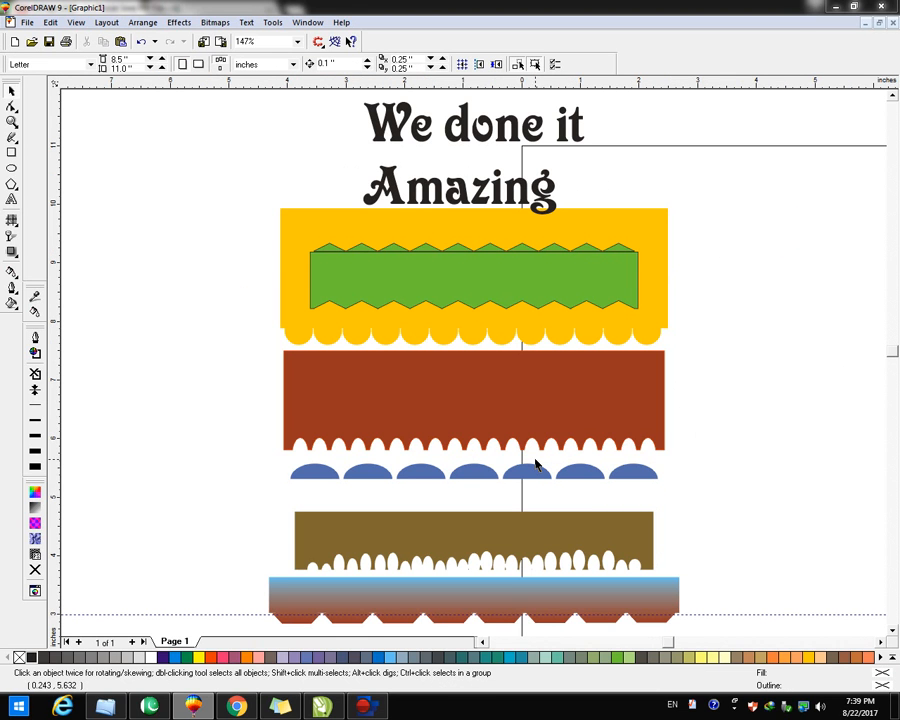